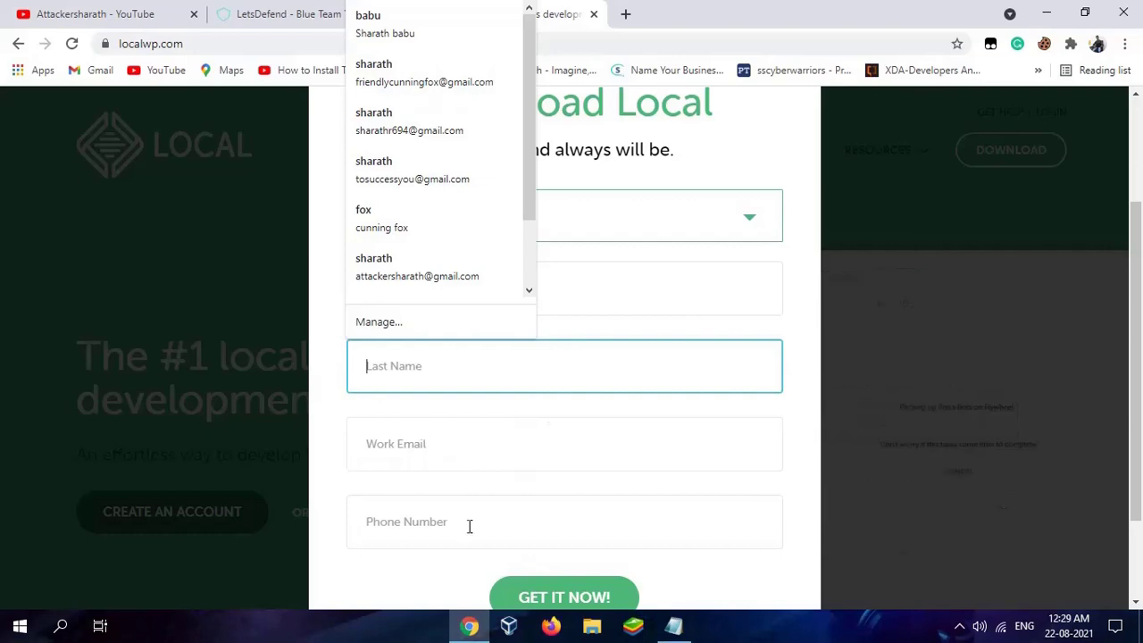
# Dismiss the form's autofill list and close the Local download tab, returning to LetsDefend.
pyautogui.click(411, 564)
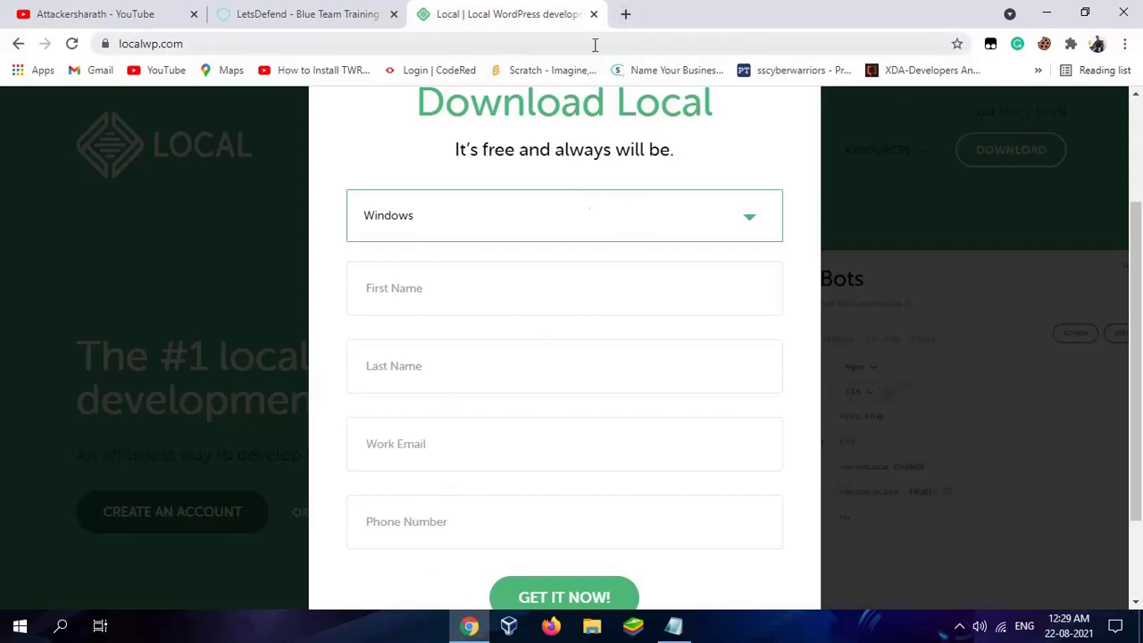
pyautogui.hotkey('ctrl', 'w')
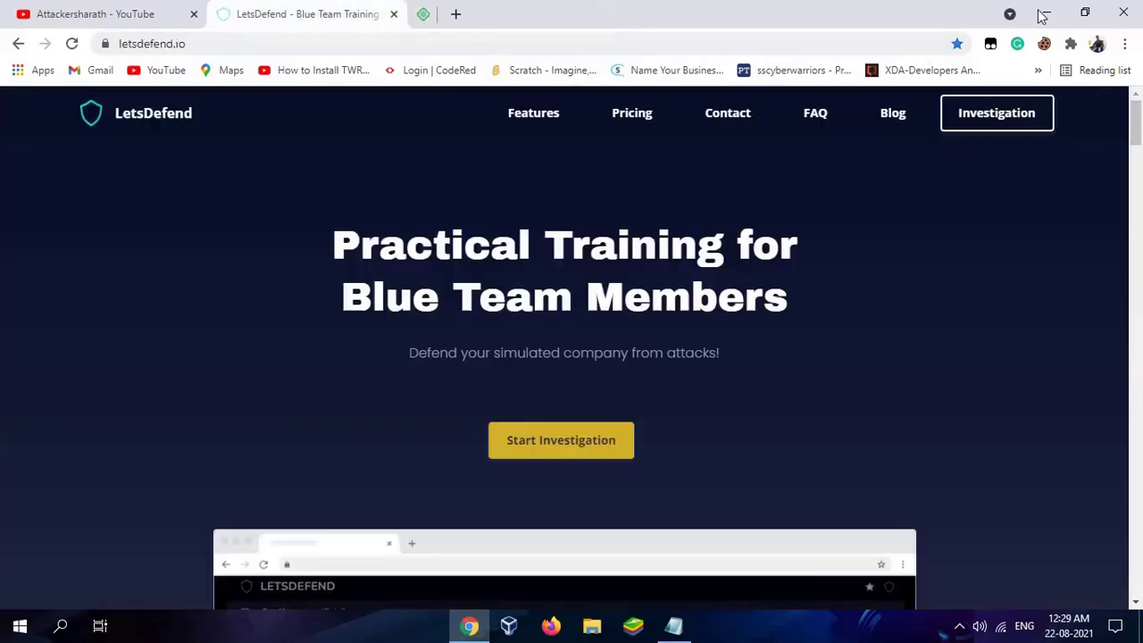
# Minimize Chrome and run the local-6.1.1-windows installer from the desktop.
pyautogui.click(1045, 14)
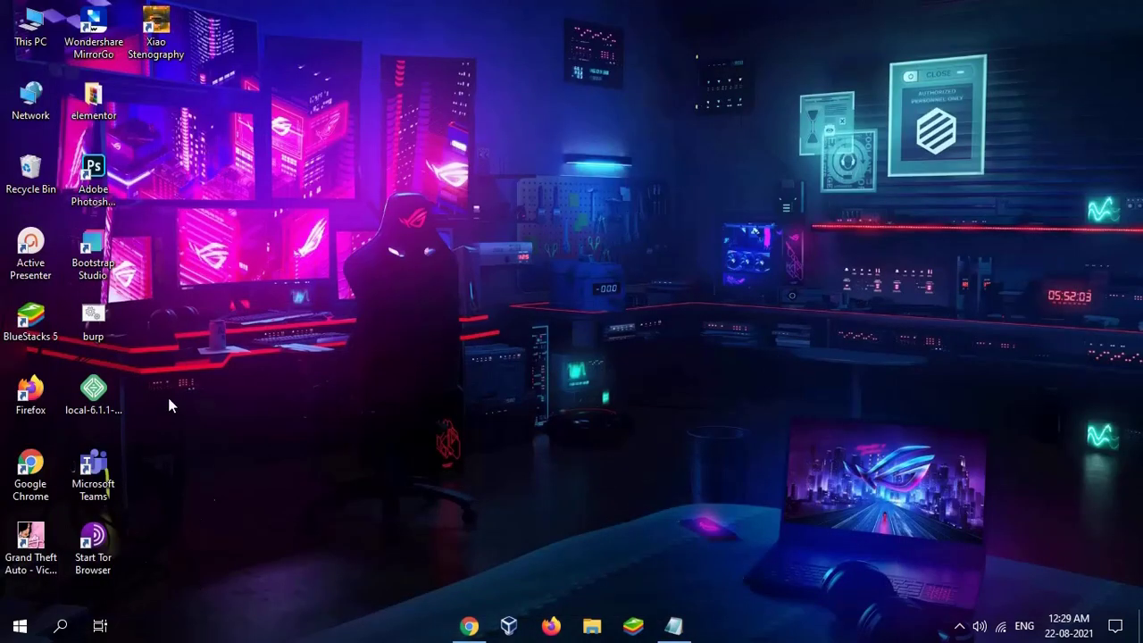
pyautogui.doubleClick(94, 393)
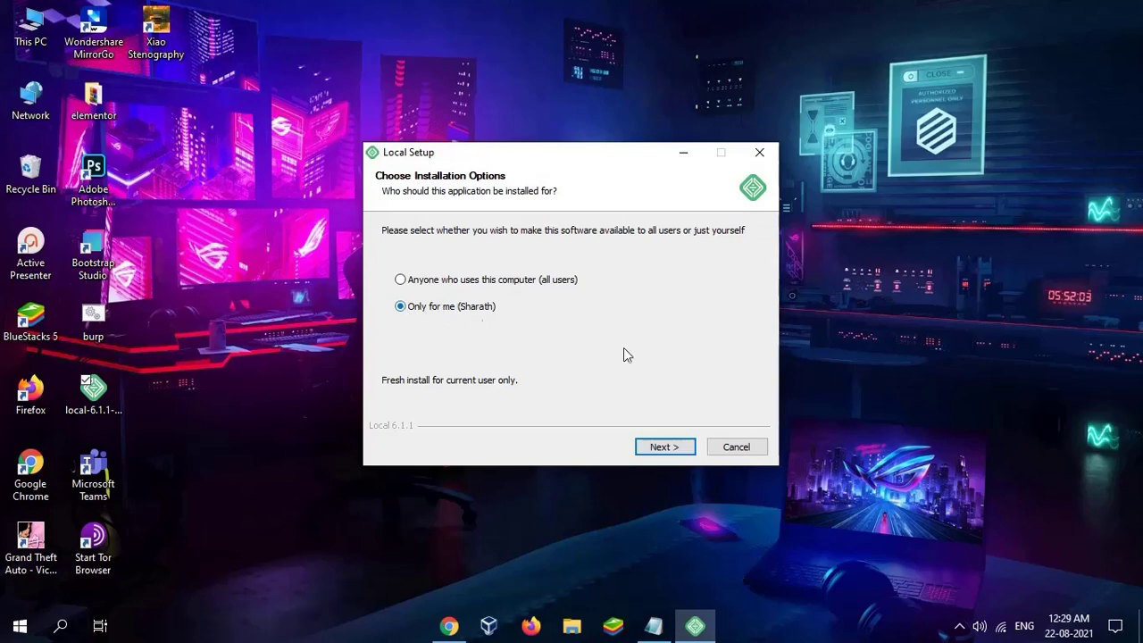
# Install Local only for the current user into the default folder, then bring Chrome back.
pyautogui.click(664, 447)
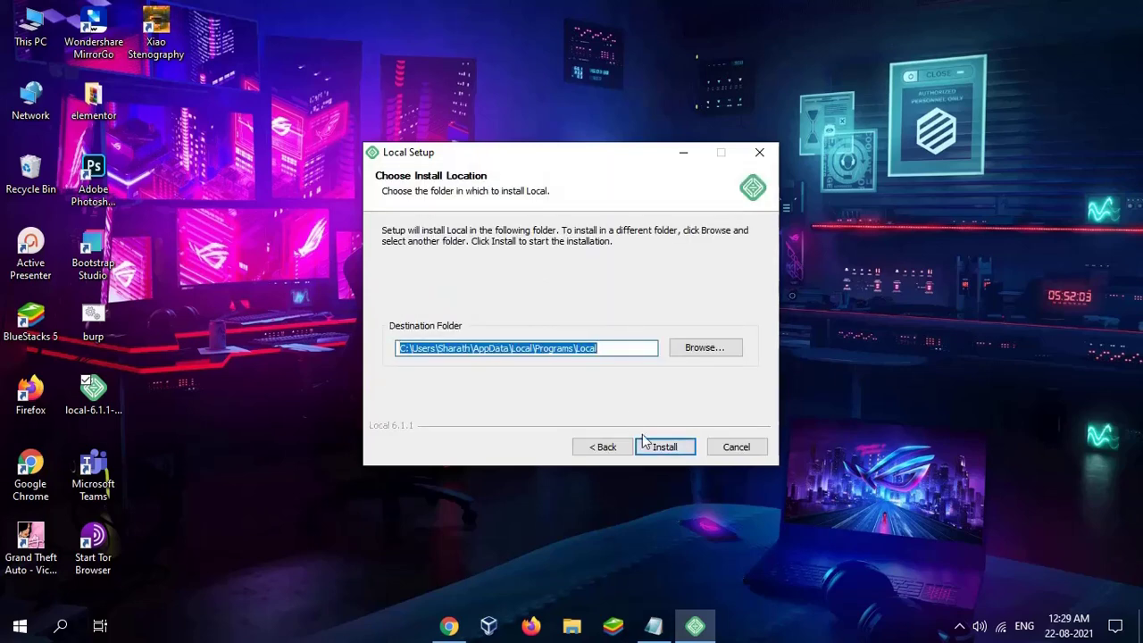
pyautogui.click(665, 447)
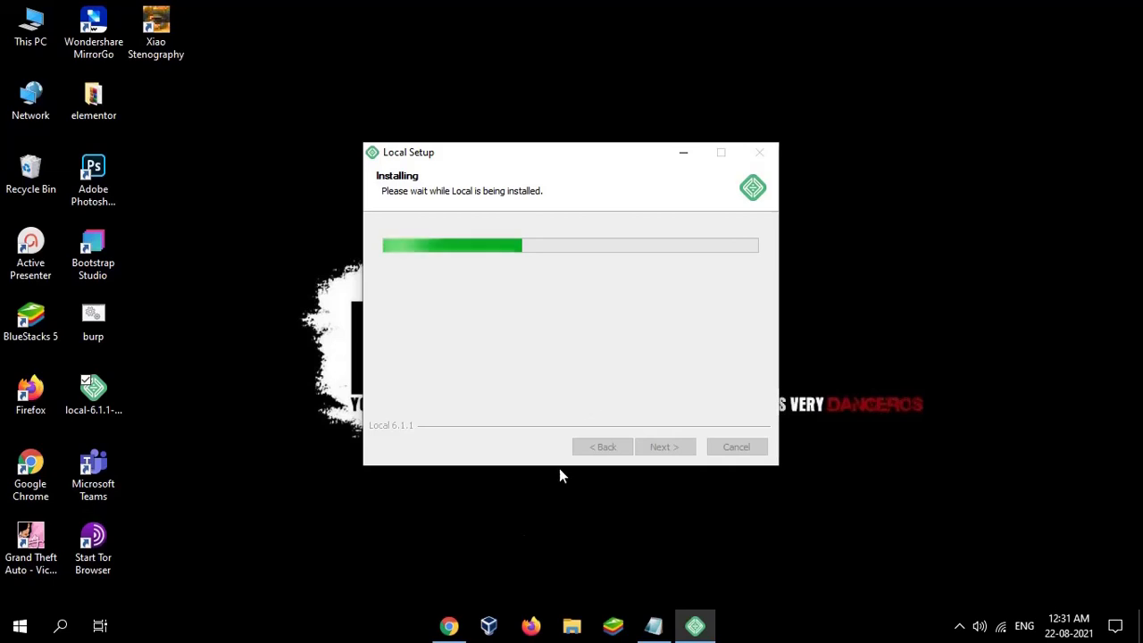
pyautogui.moveTo(448, 625)
pyautogui.click(446, 571)
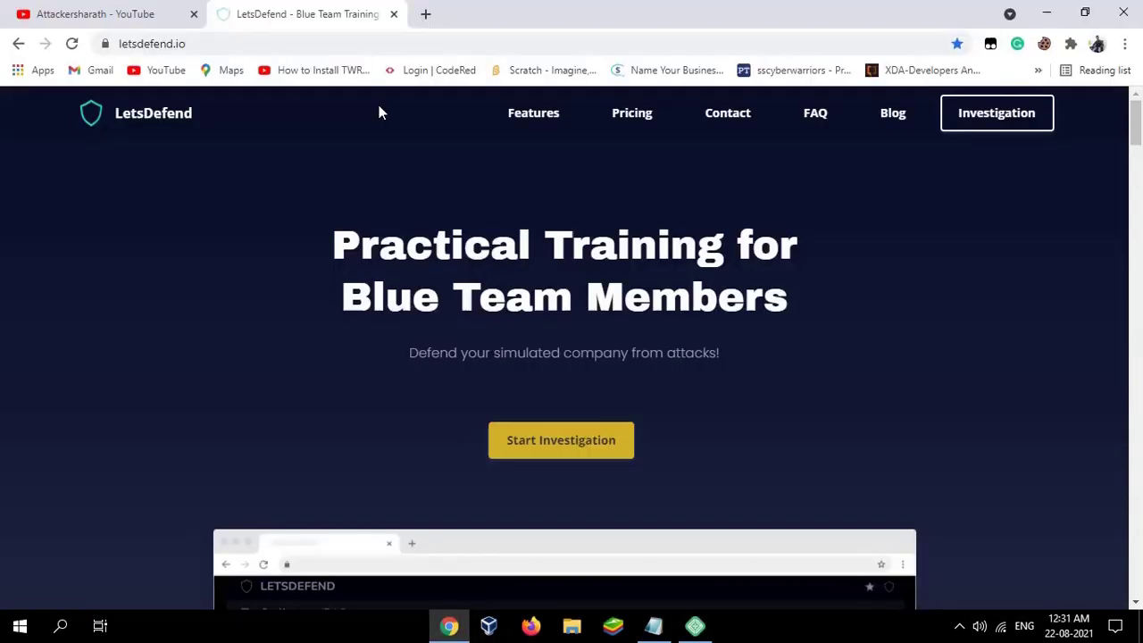
# Search 'eh academy' in a new tab and open the FREE Ethical Hacking course page.
pyautogui.click(426, 13)
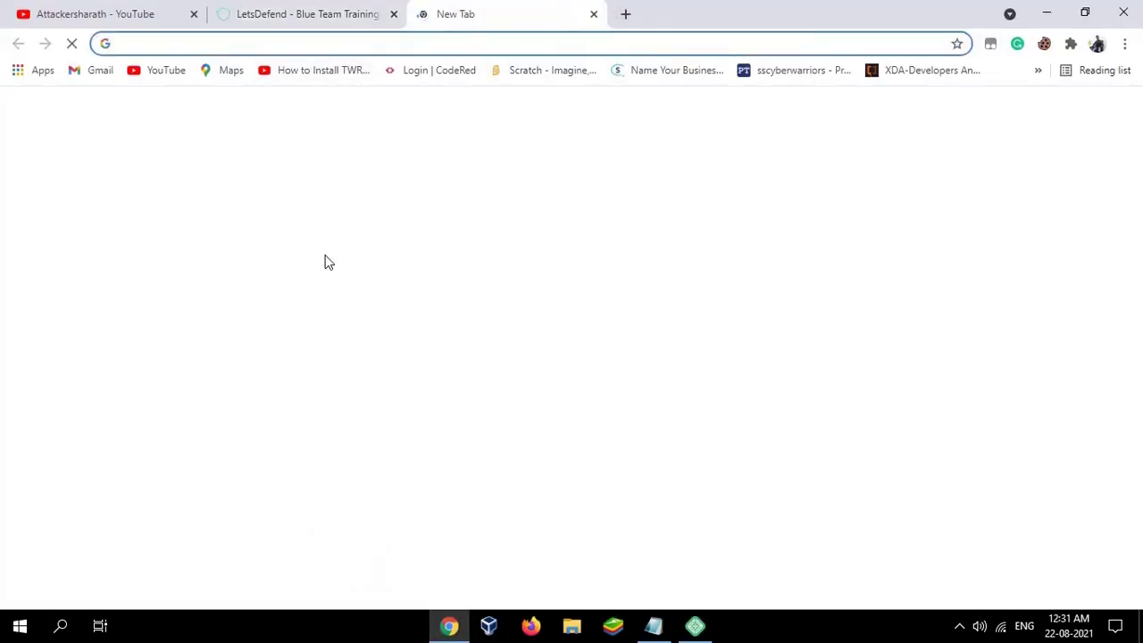
pyautogui.write('eh')
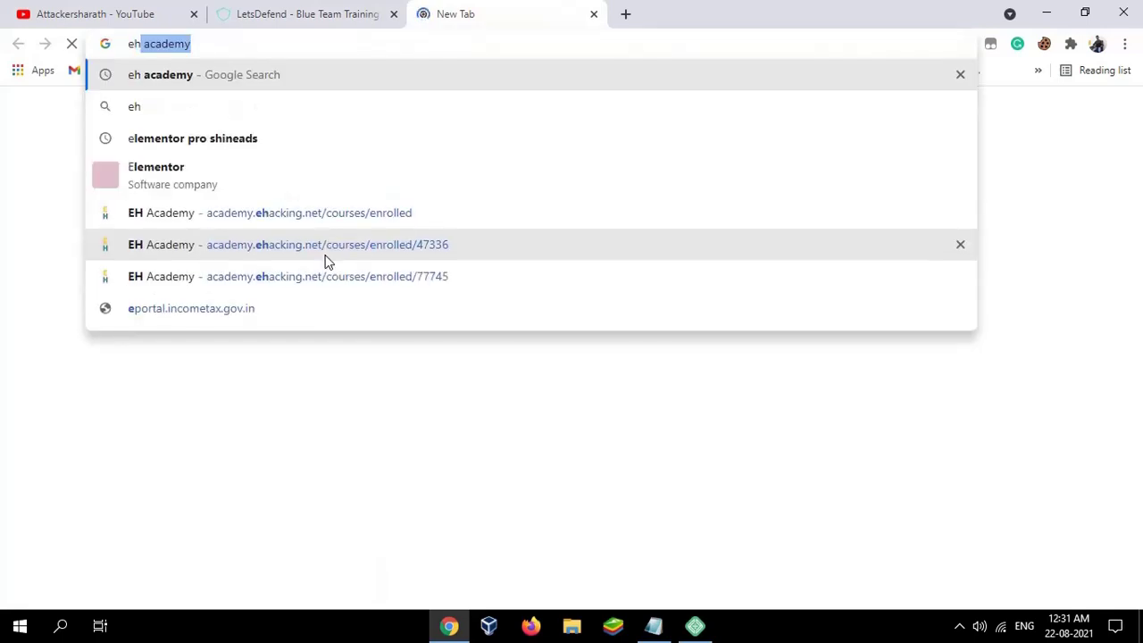
pyautogui.press('Return')
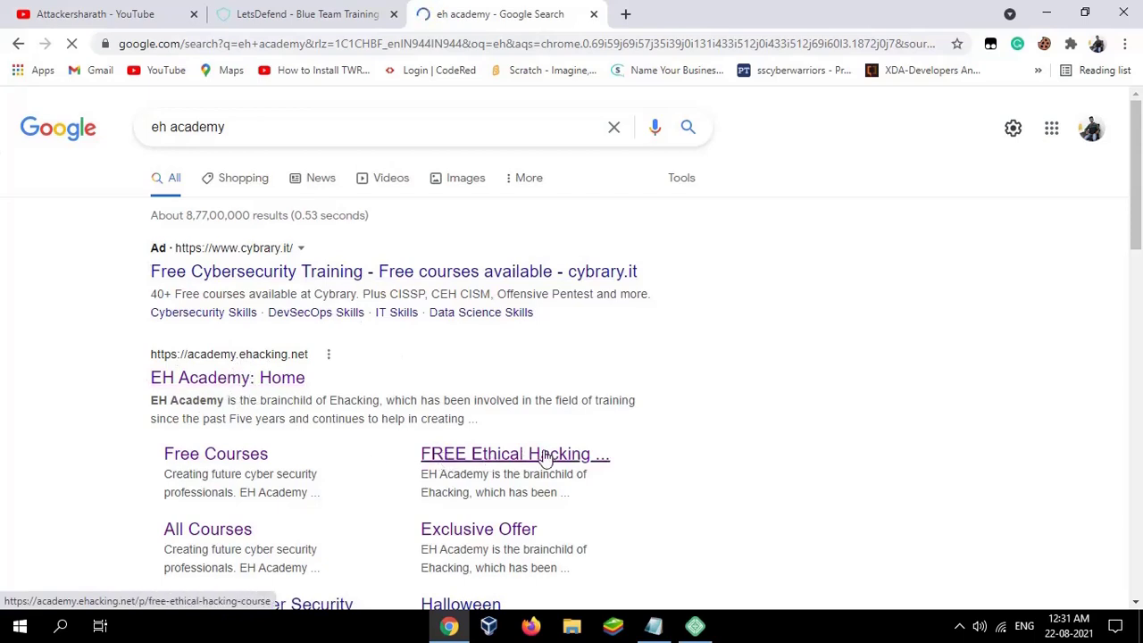
pyautogui.click(546, 455)
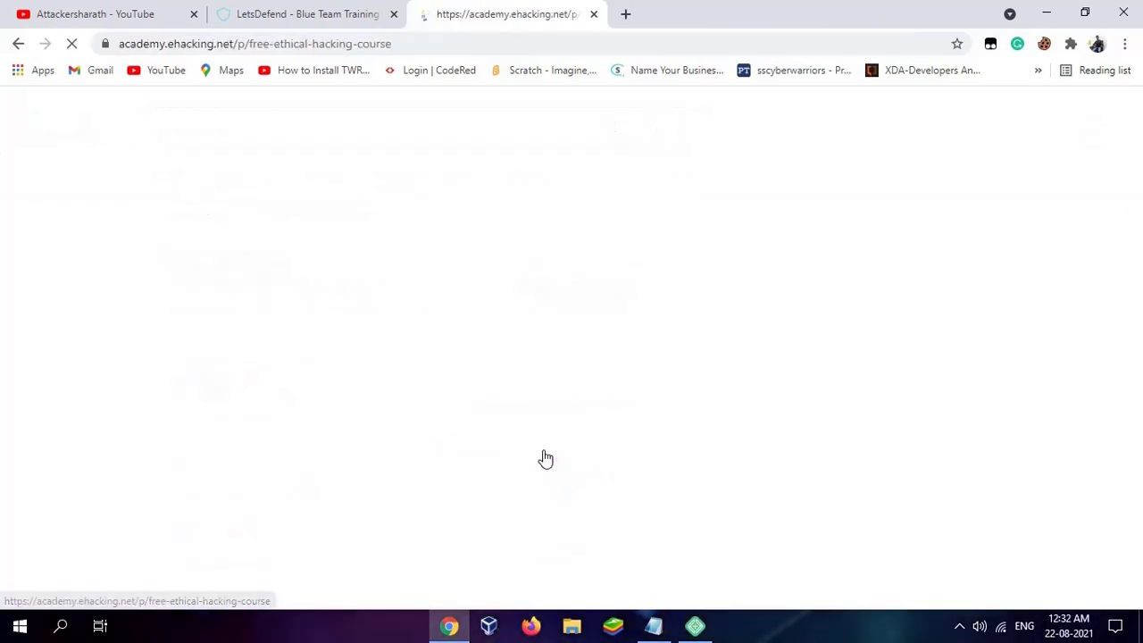
# Check the installer's progress, then scroll through the EH Academy course curriculum.
pyautogui.click(701, 625)
pyautogui.click(250, 289)
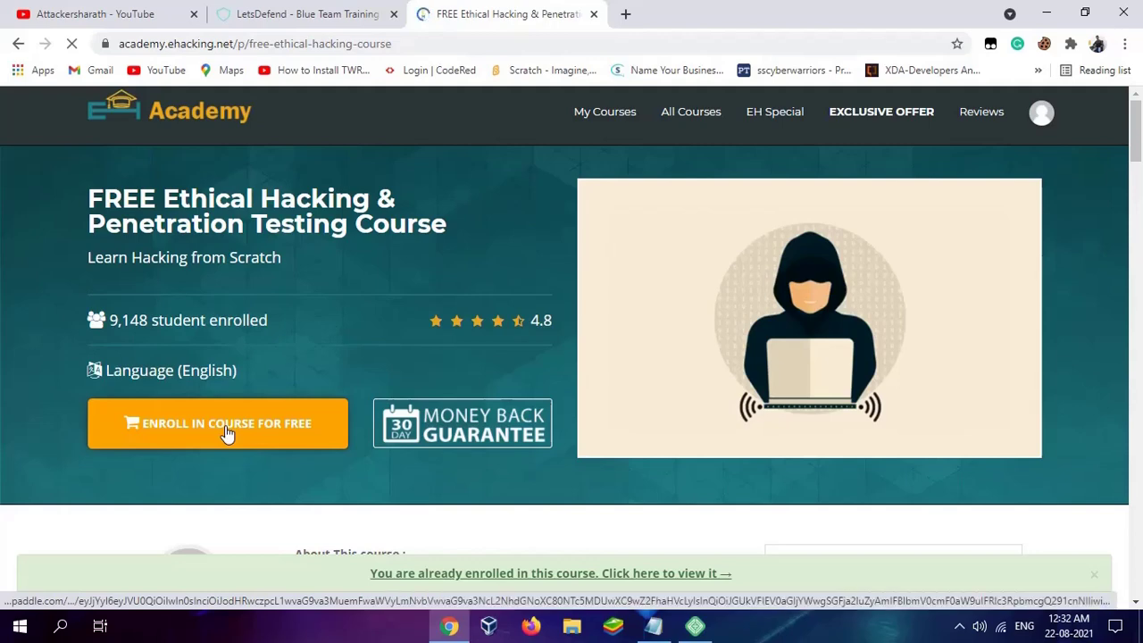
pyautogui.scroll(-7, 441, 473)
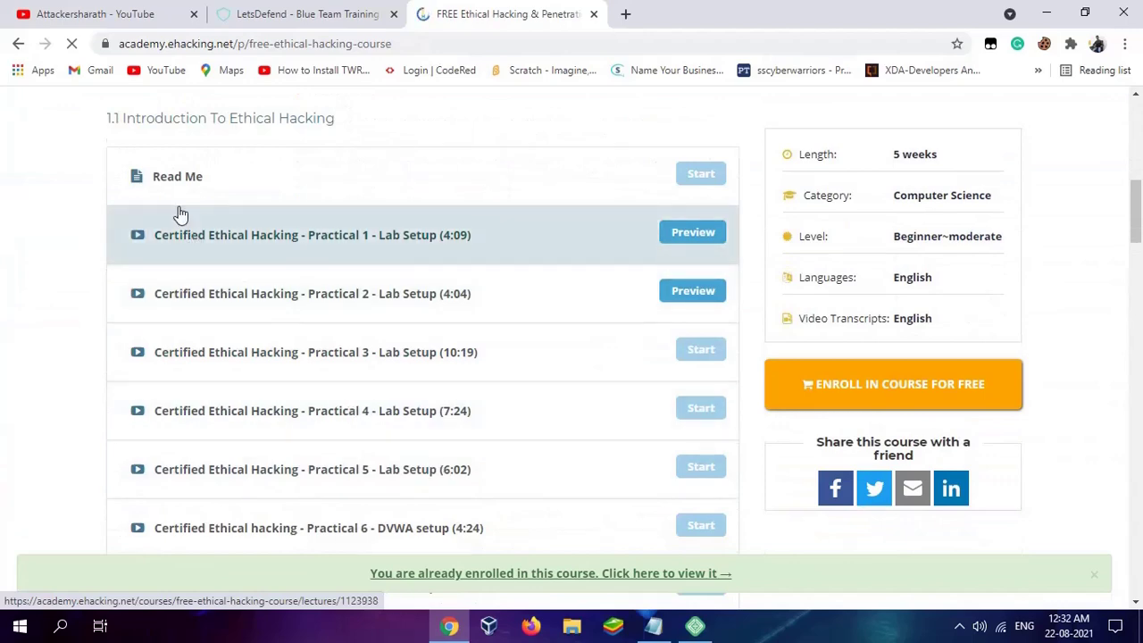
pyautogui.moveTo(325, 127); pyautogui.dragTo(289, 309)
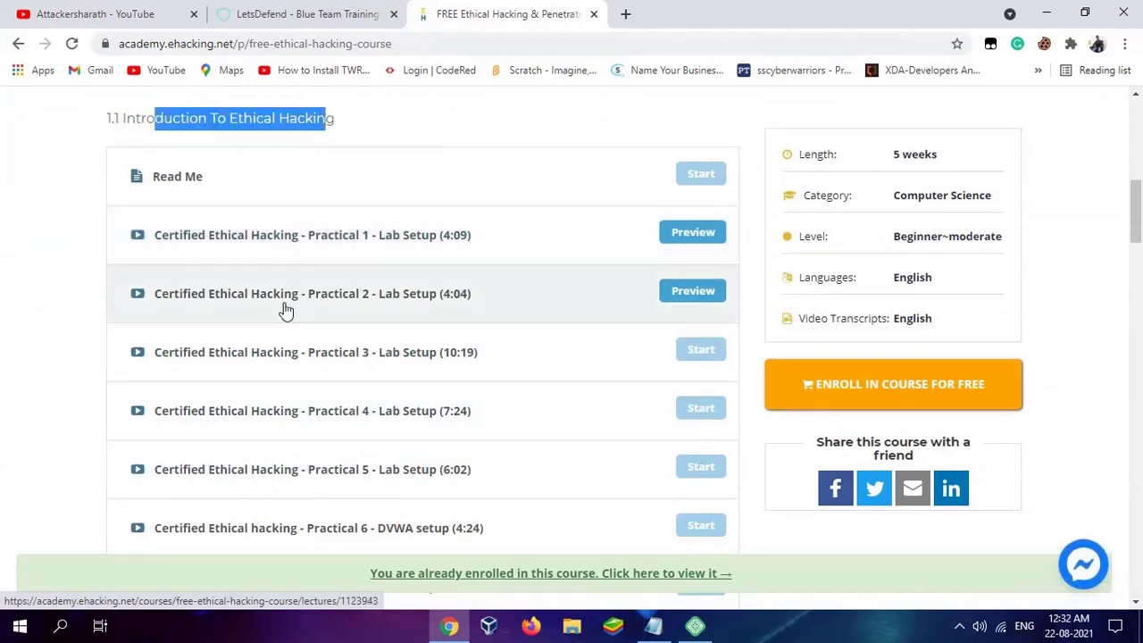
pyautogui.scroll(-5, 285, 318)
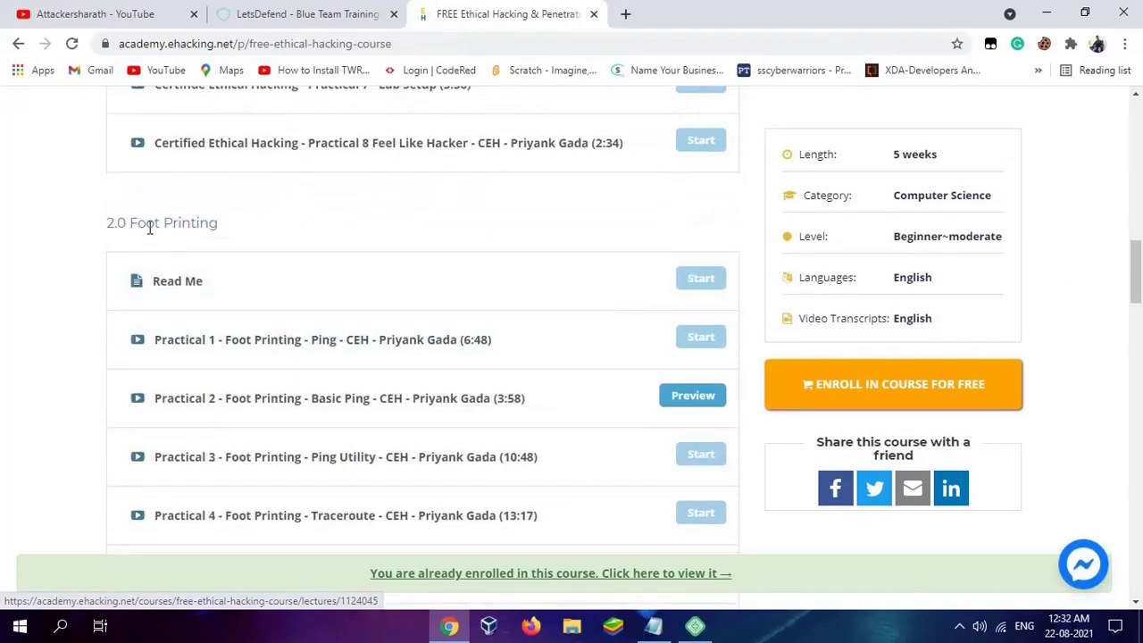
pyautogui.moveTo(148, 227); pyautogui.dragTo(241, 220)
pyautogui.scroll(-5, 320, 215)
pyautogui.scroll(-5, 320, 215)
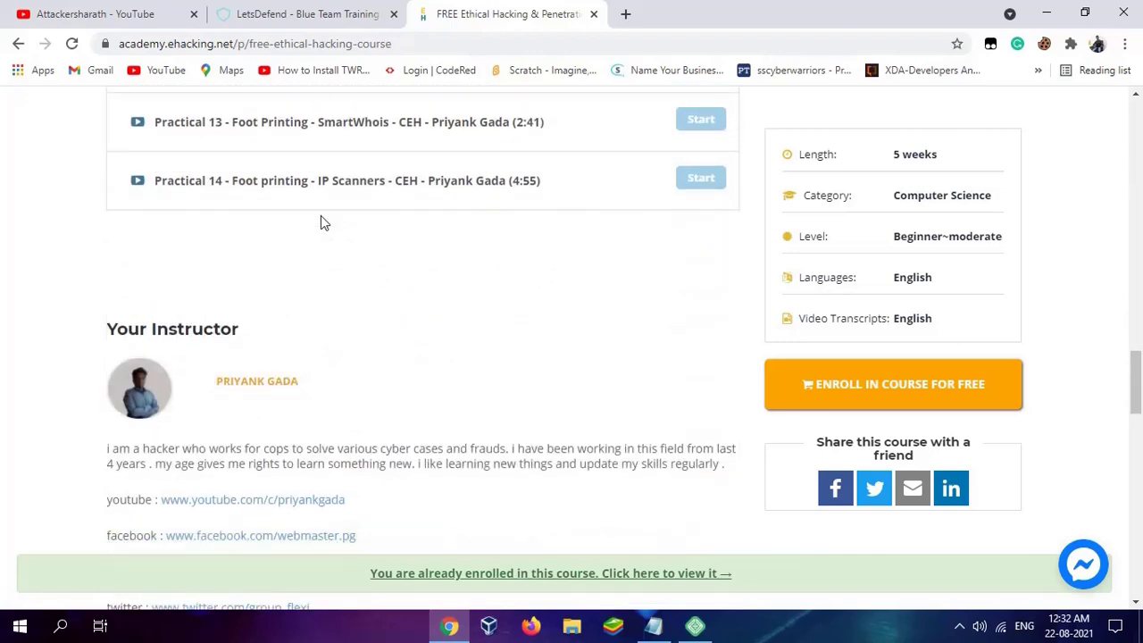
pyautogui.scroll(12, 320, 222)
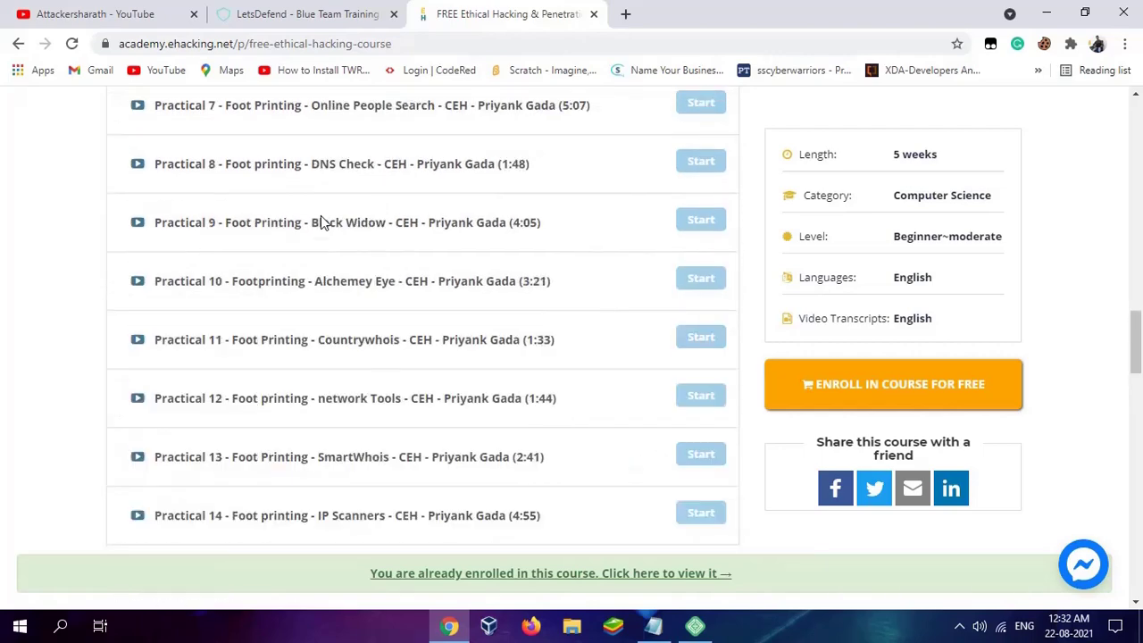
pyautogui.scroll(3, 321, 223)
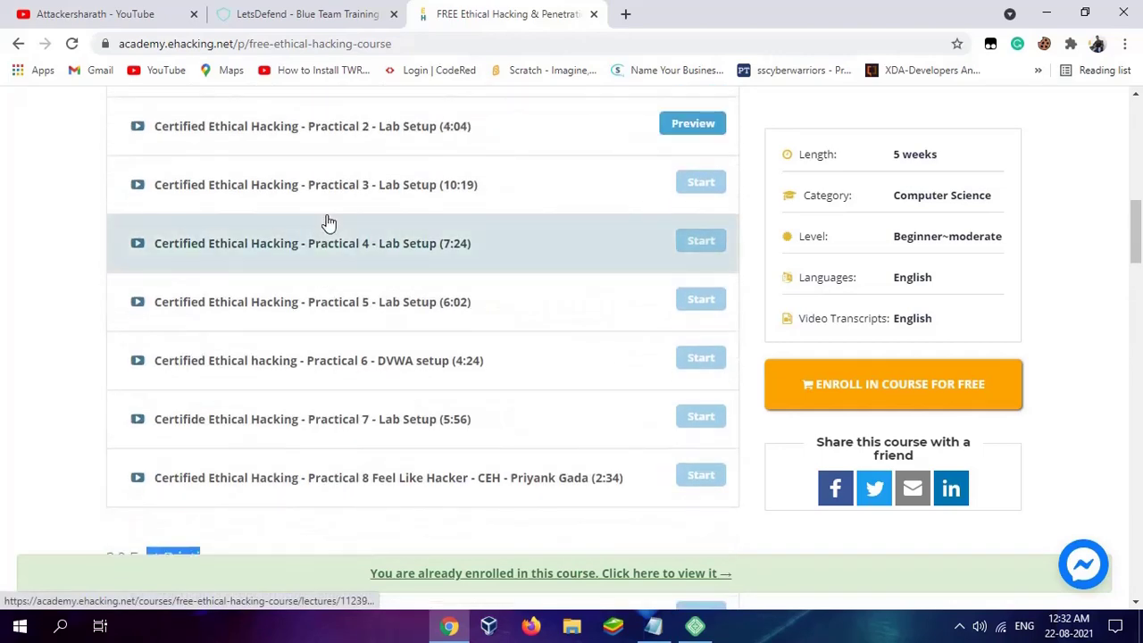
# Highlight the Beginner~moderate level and 5 weeks length, then show the completed installer.
pyautogui.moveTo(898, 237); pyautogui.dragTo(986, 236)
pyautogui.click(986, 235)
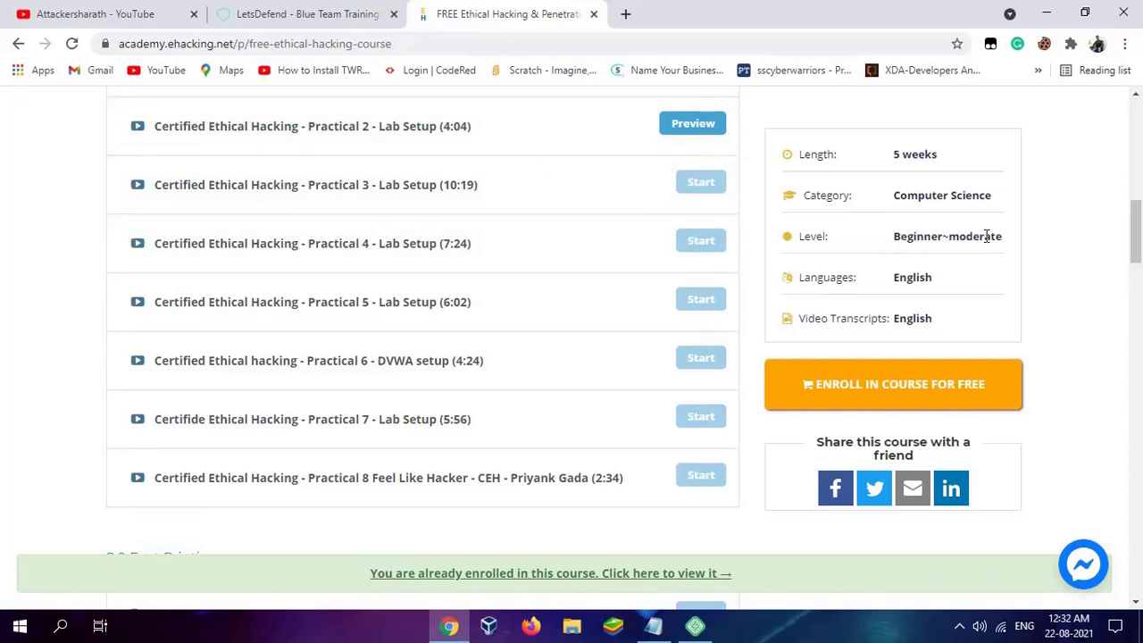
pyautogui.moveTo(893, 155); pyautogui.dragTo(939, 154)
pyautogui.click(905, 218)
pyautogui.scroll(-8, 905, 218)
pyautogui.scroll(-6, 711, 257)
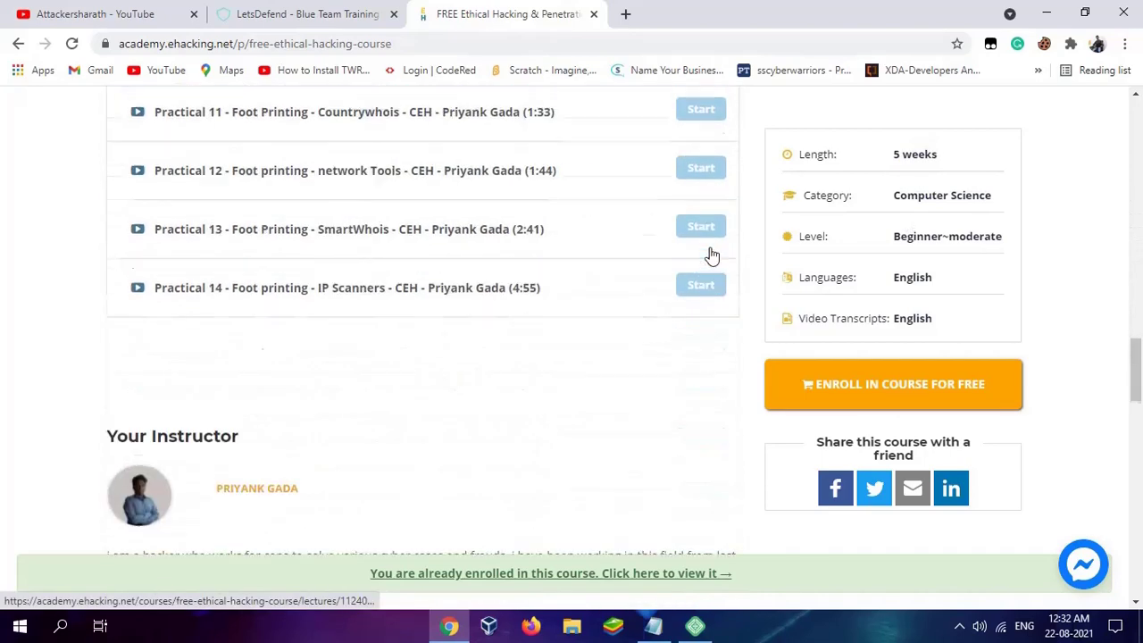
pyautogui.scroll(15, 711, 256)
pyautogui.click(694, 625)
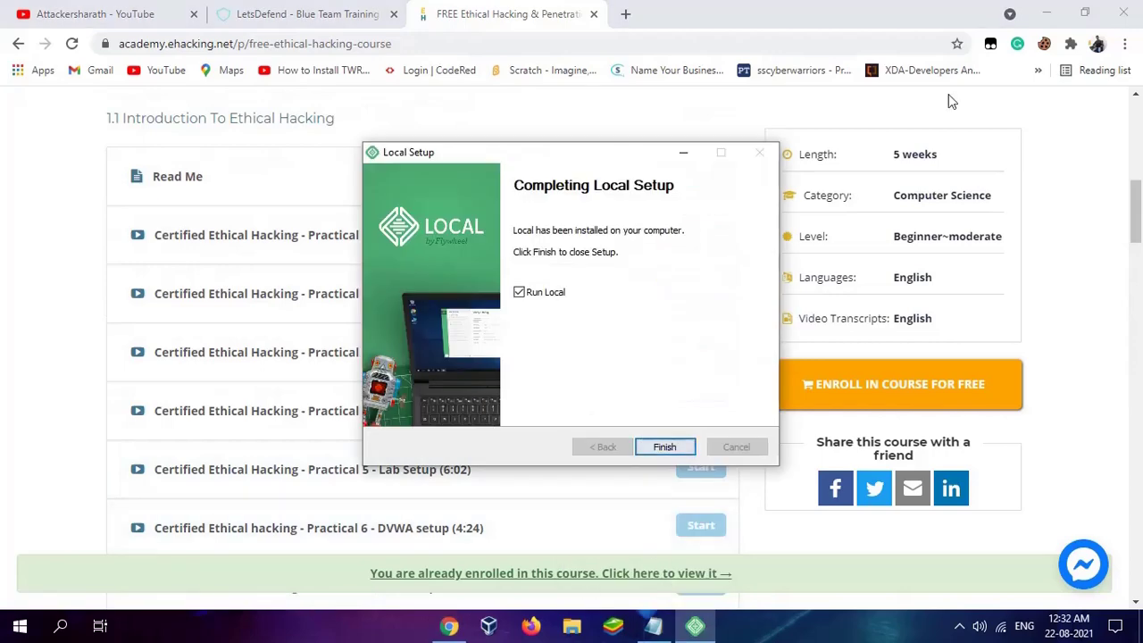
# Refresh the desktop and launch the newly installed Local app to its Local Sites list.
pyautogui.click(1047, 13)
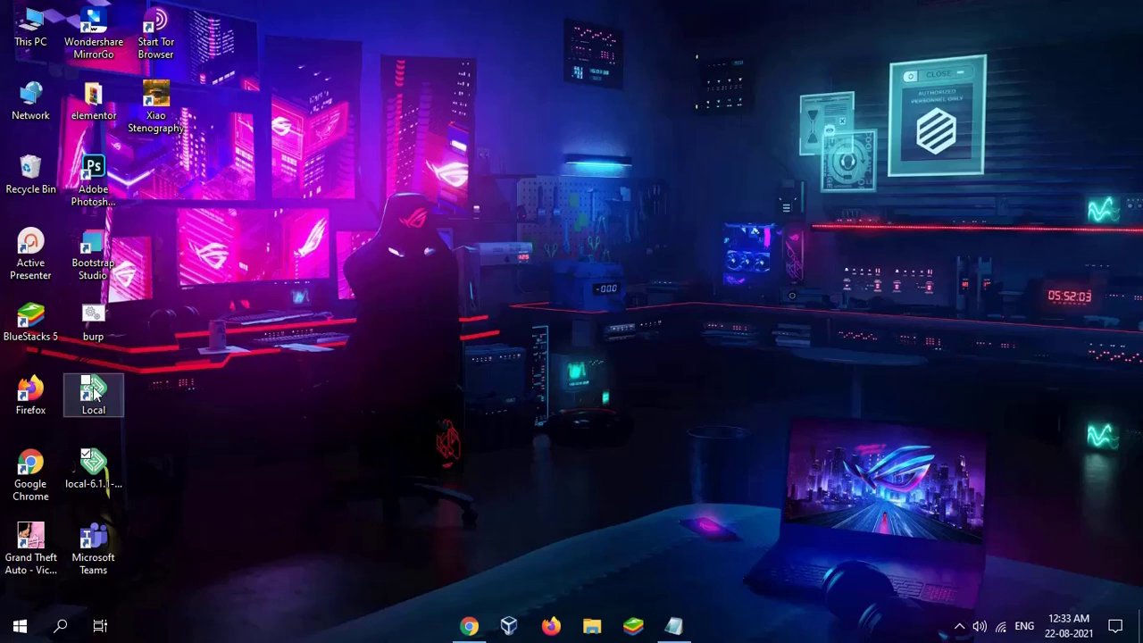
pyautogui.rightClick(289, 279)
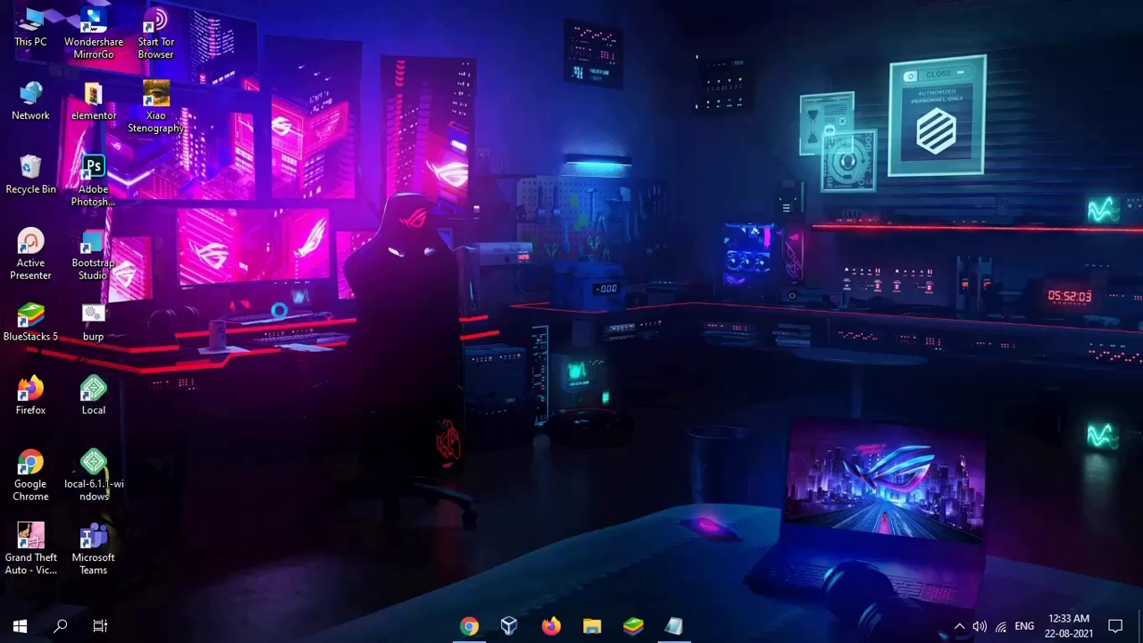
pyautogui.click(274, 328)
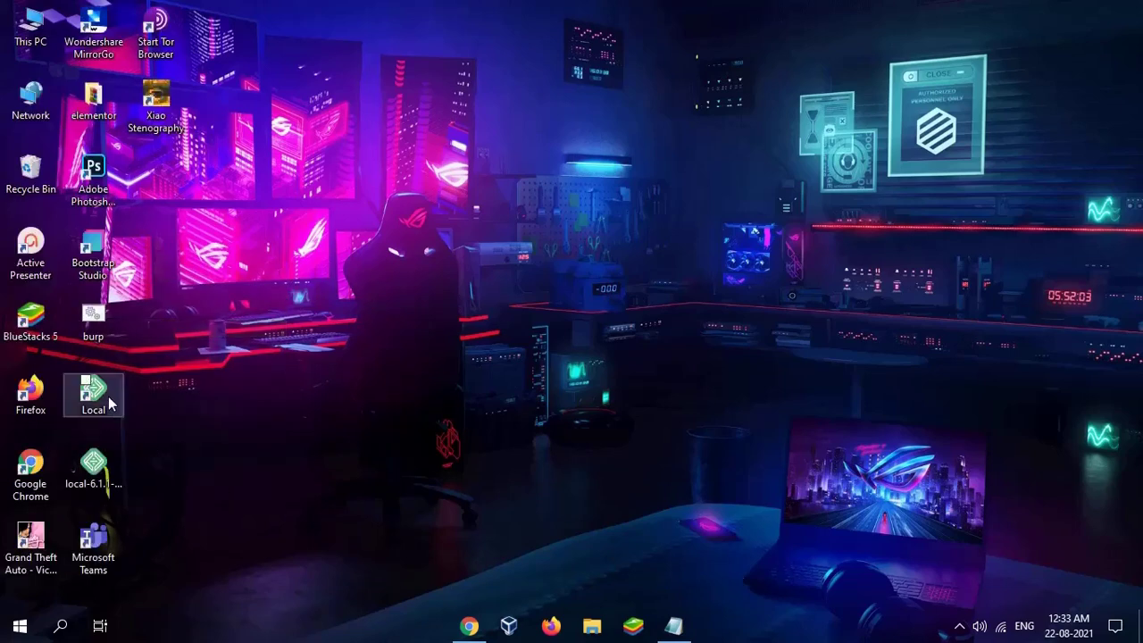
pyautogui.doubleClick(108, 394)
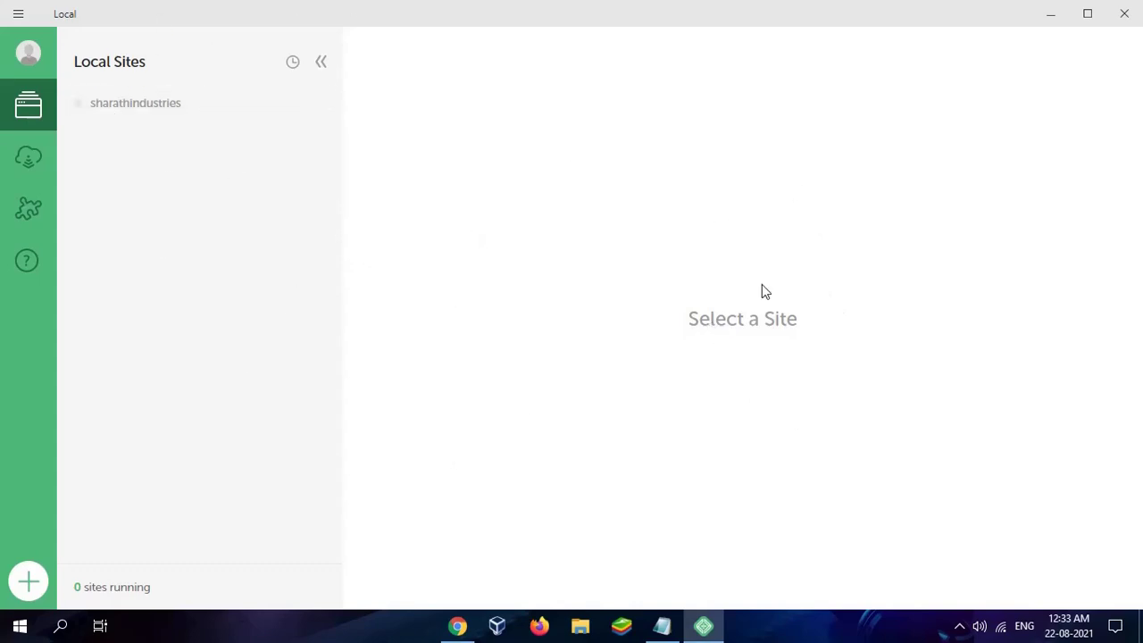
# Name a new site 'attackersharath', review its .local domain and path, and continue.
pyautogui.click(26, 584)
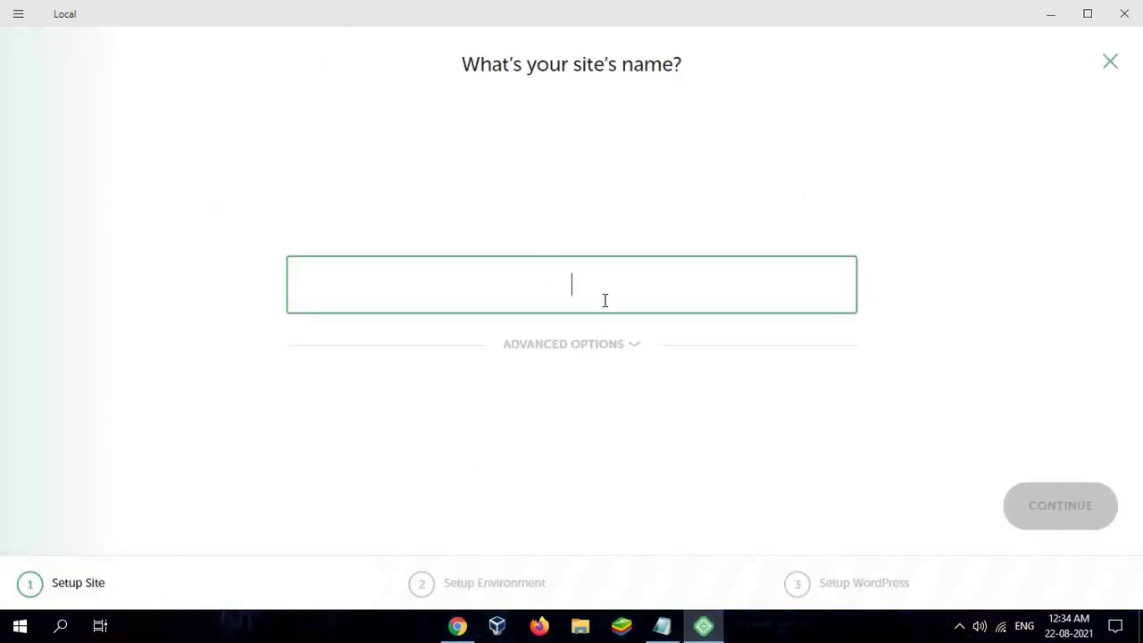
pyautogui.write('attack')
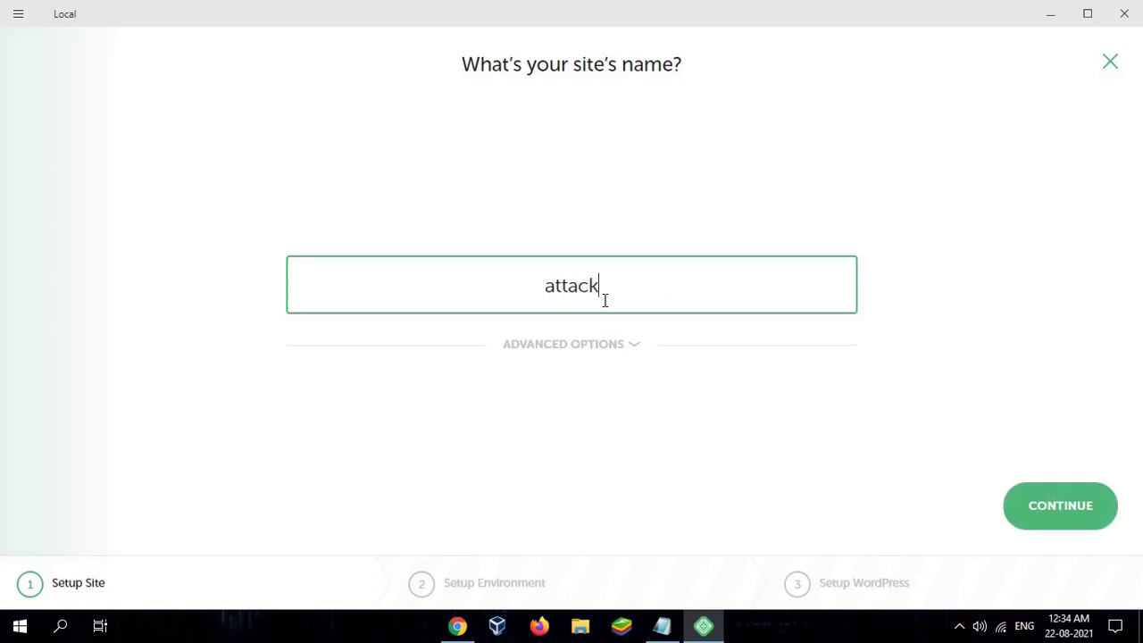
pyautogui.write('ersharath')
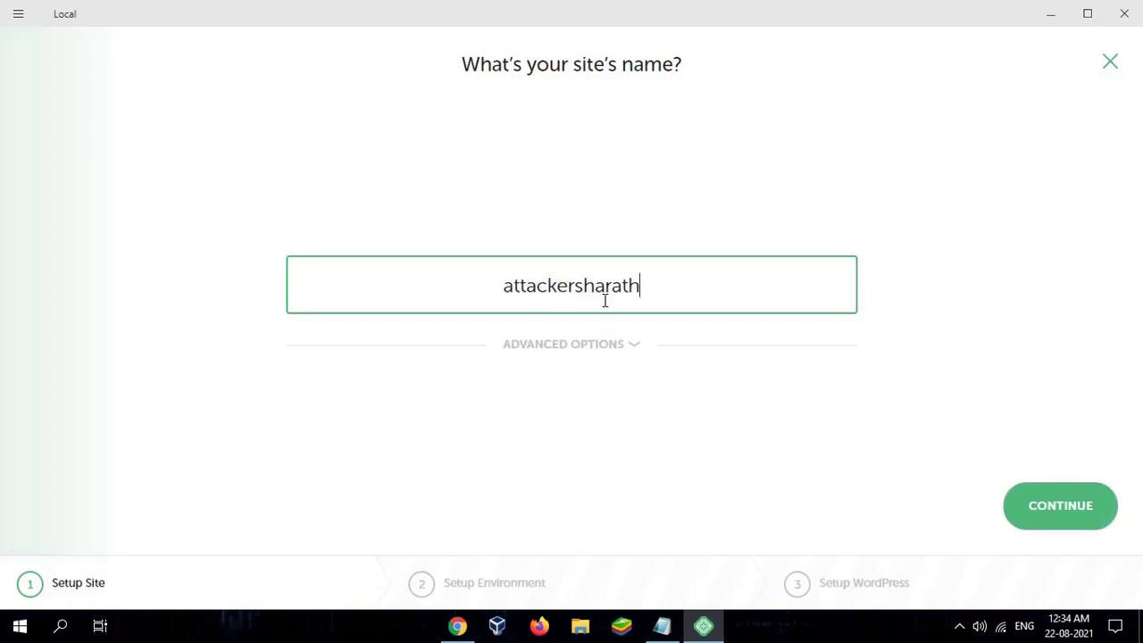
pyautogui.click(582, 347)
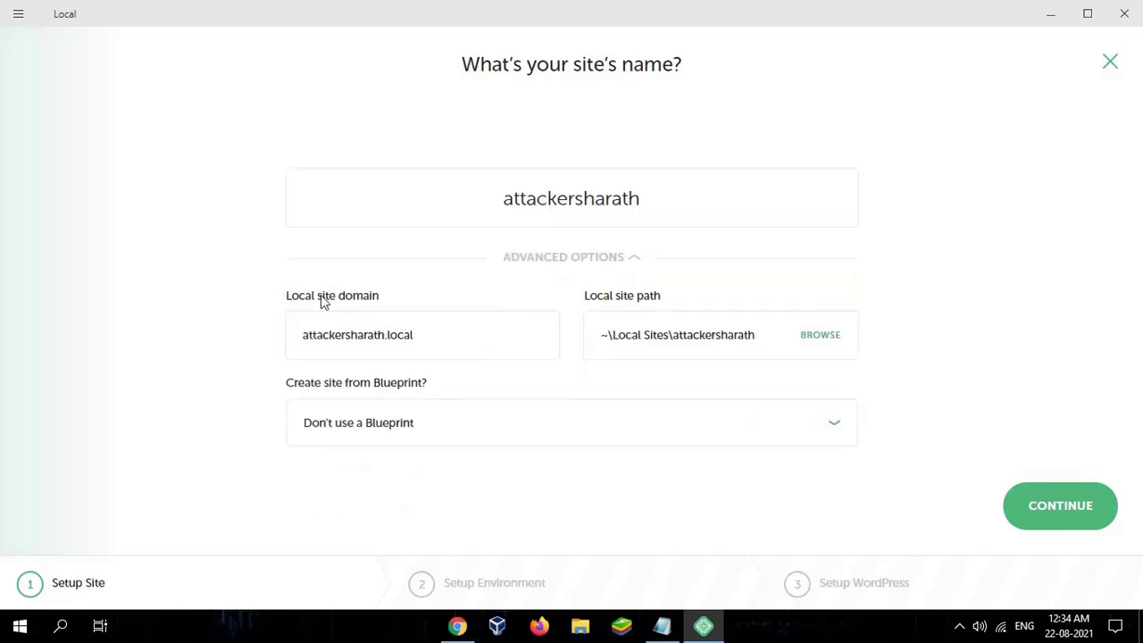
pyautogui.moveTo(303, 338); pyautogui.dragTo(386, 334)
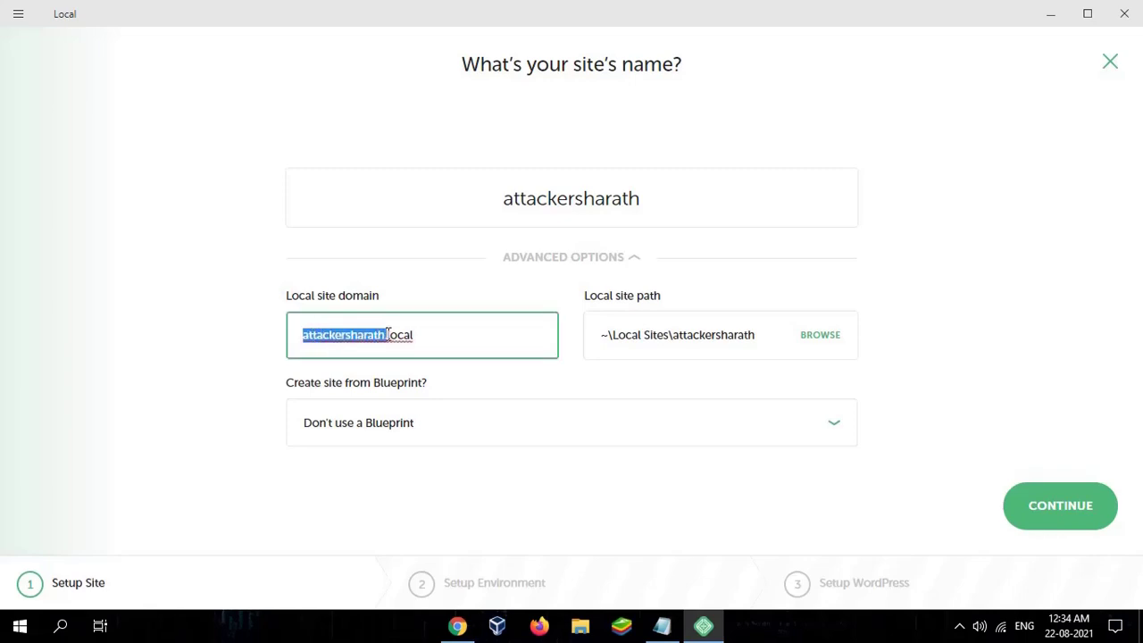
pyautogui.click(428, 334)
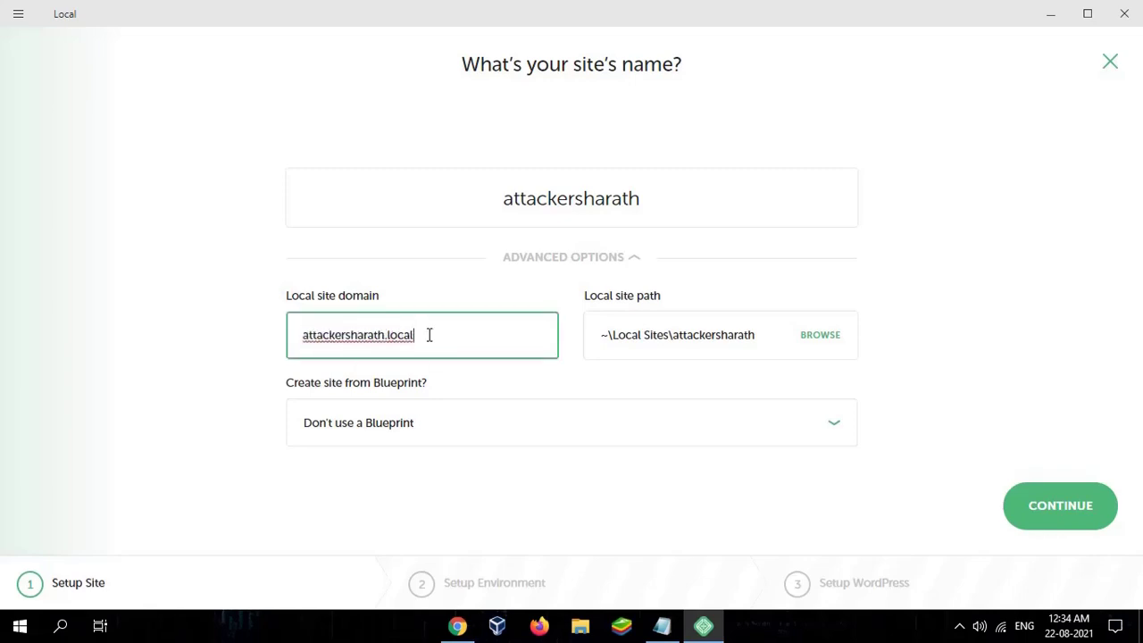
pyautogui.moveTo(429, 334); pyautogui.dragTo(393, 325)
pyautogui.click(715, 344)
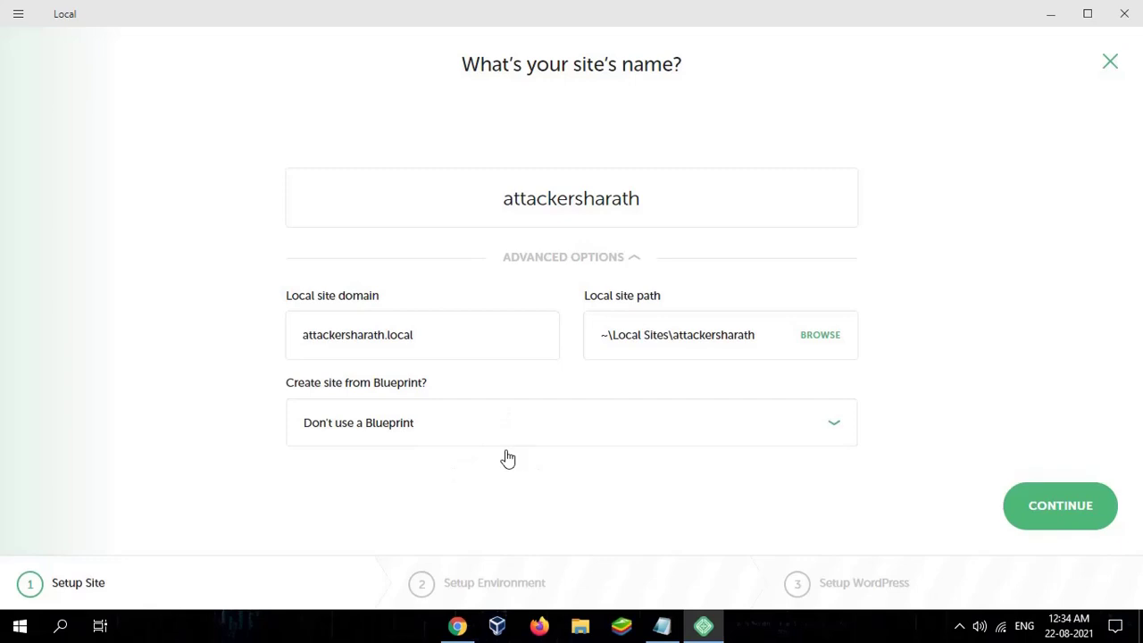
pyautogui.click(1074, 520)
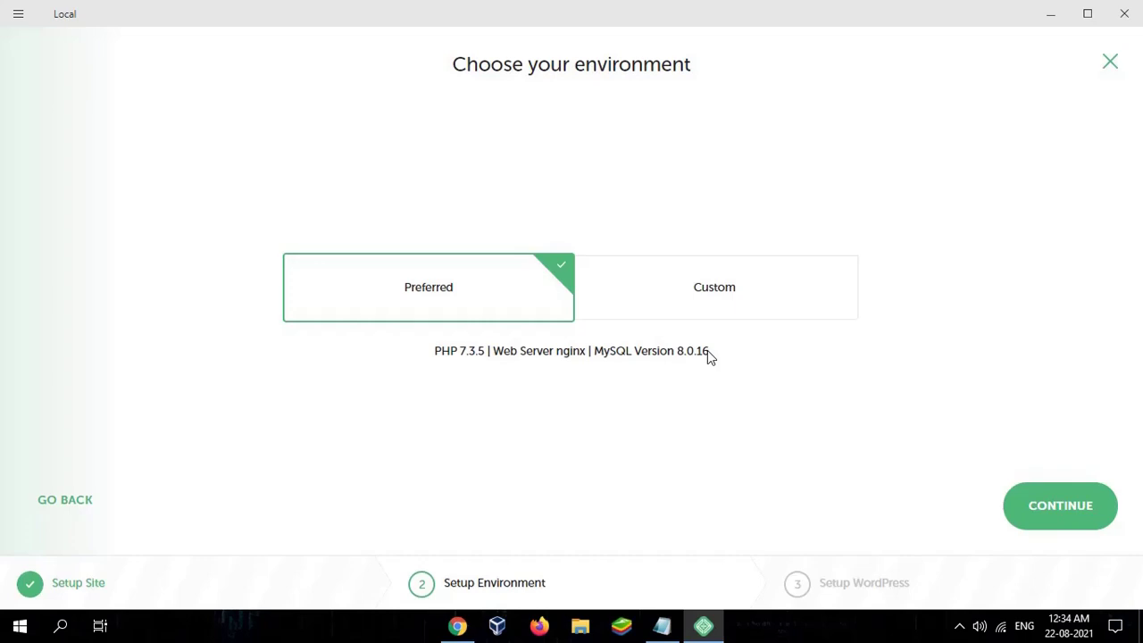
# Inspect the Custom options, then keep Preferred PHP 7.3.5, nginx, MySQL 8.0.16 and continue.
pyautogui.click(711, 293)
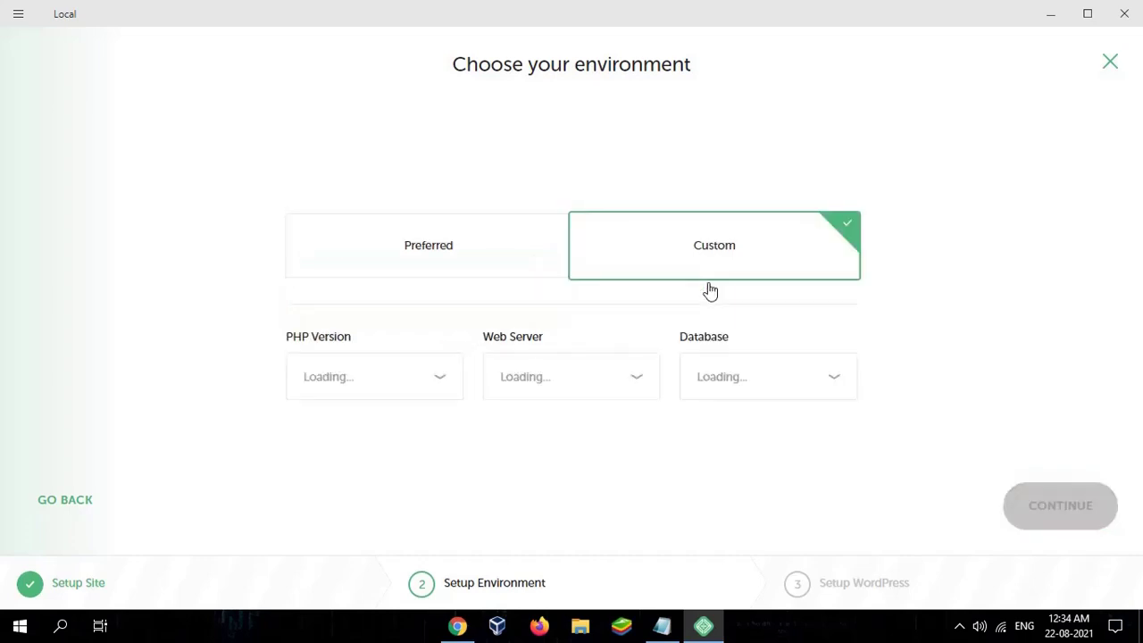
pyautogui.click(377, 380)
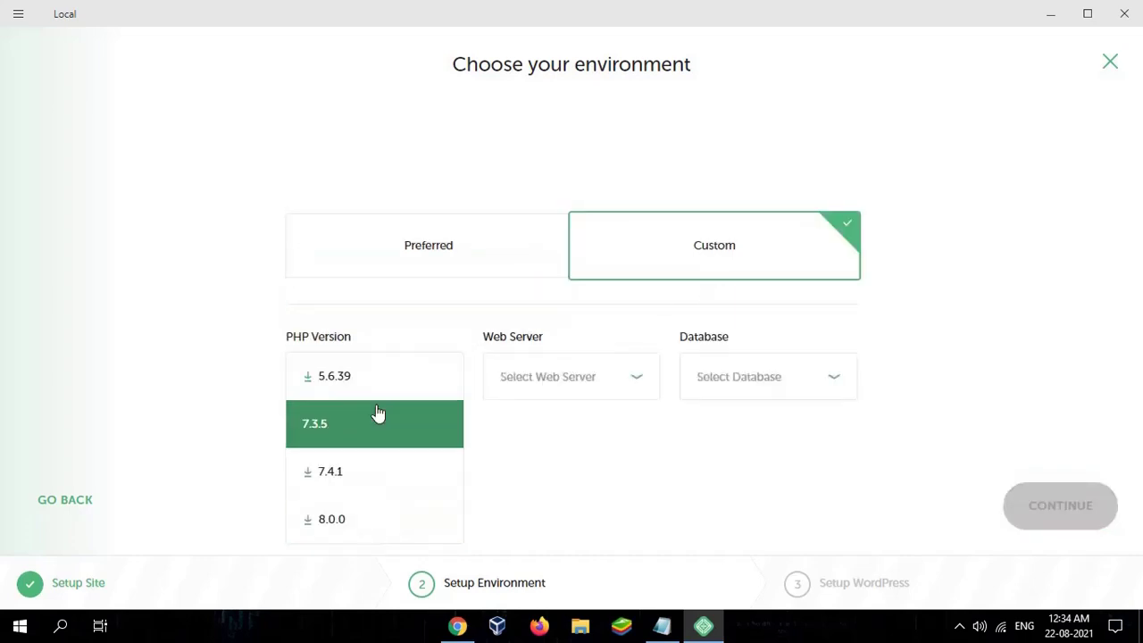
pyautogui.click(582, 385)
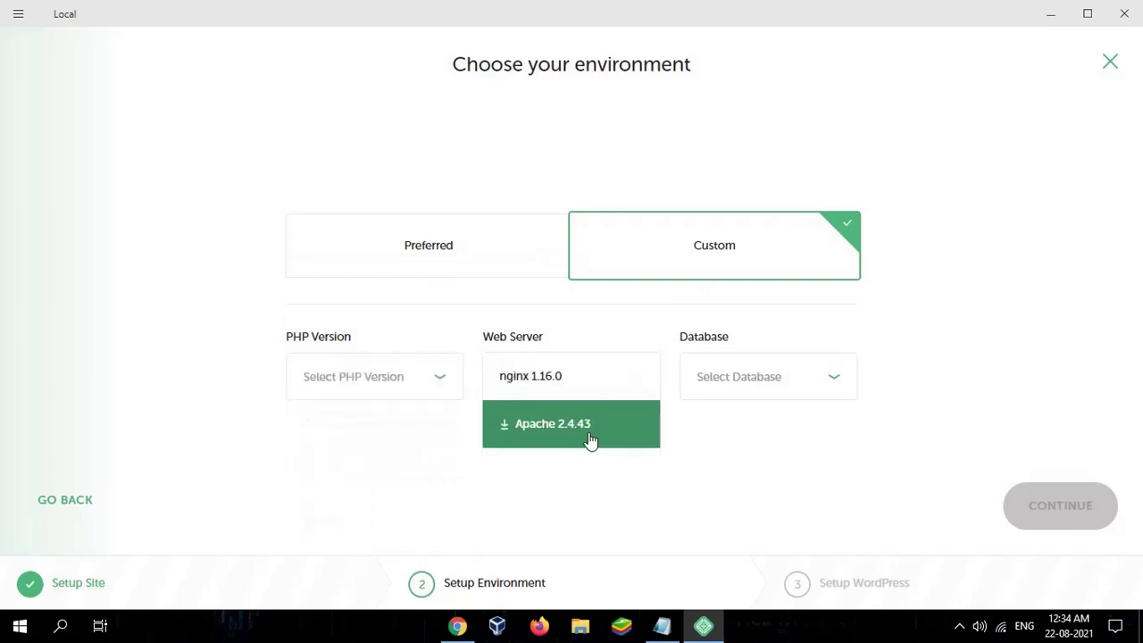
pyautogui.click(730, 380)
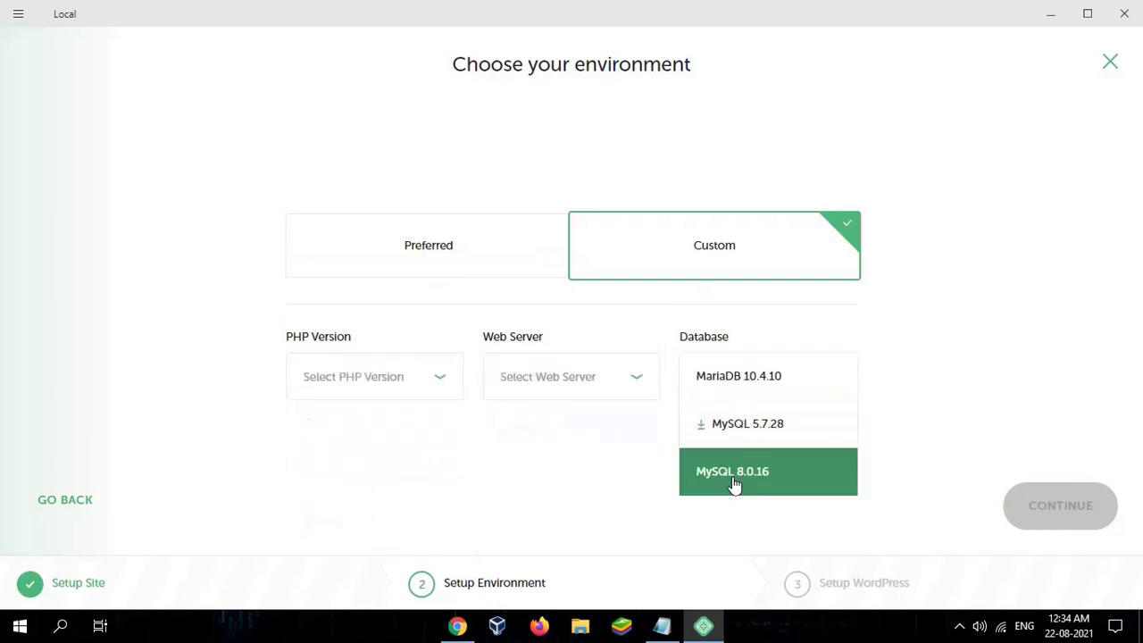
pyautogui.click(425, 266)
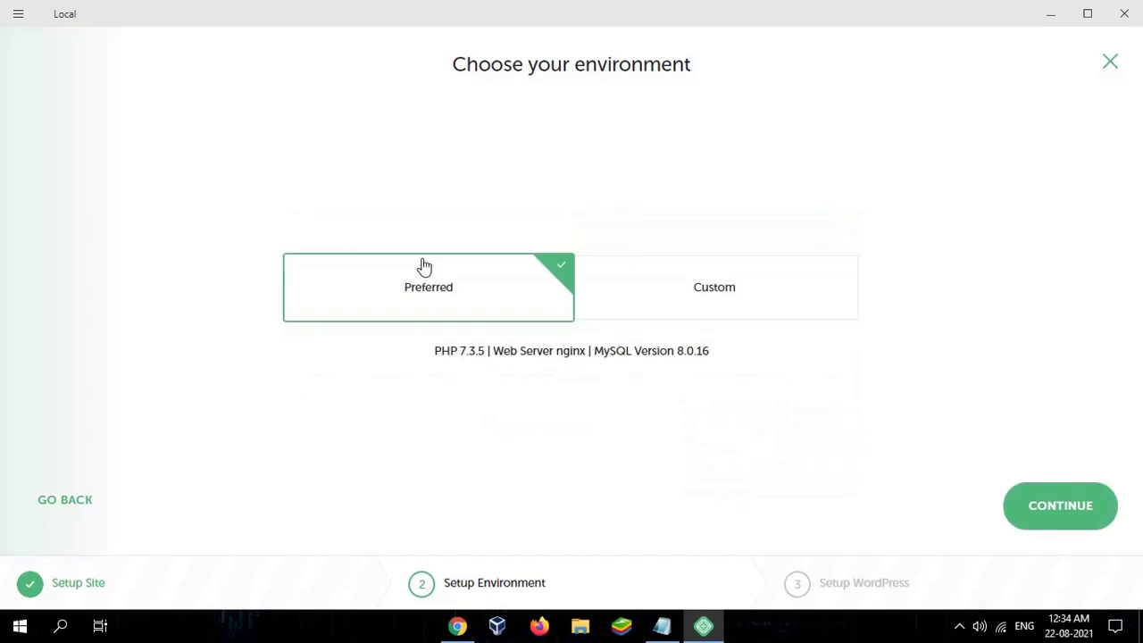
pyautogui.click(1031, 507)
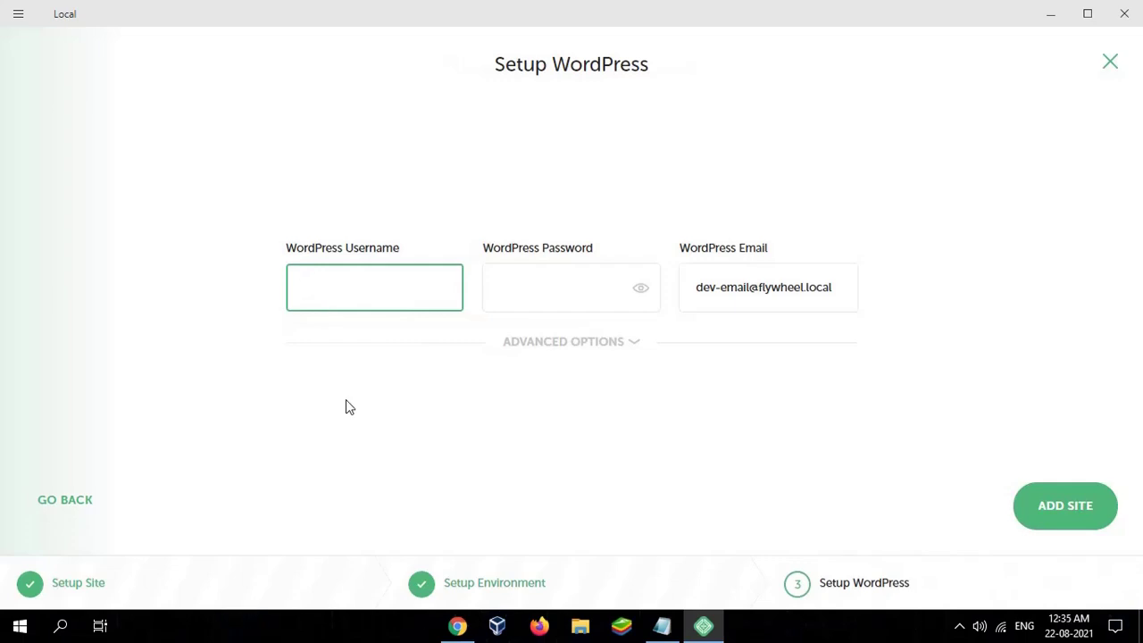
# Enter the WordPress admin username and password, and replace the default email with the site's admin address.
pyautogui.write('attackersharath')
pyautogui.press('Tab')
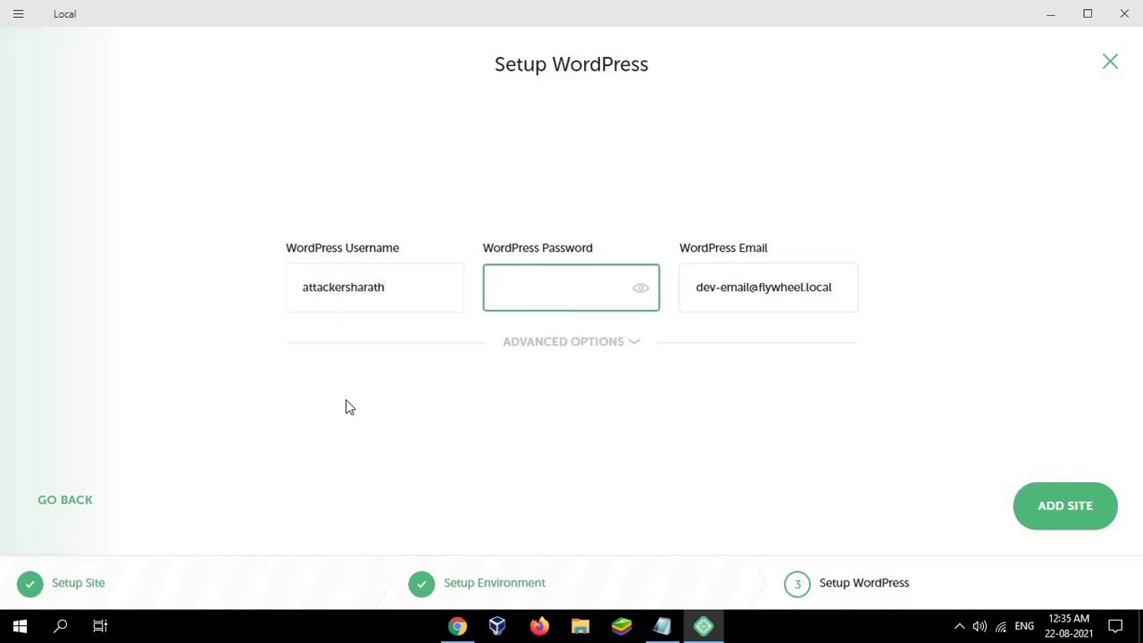
pyautogui.write('••••••••')
pyautogui.doubleClick(741, 297)
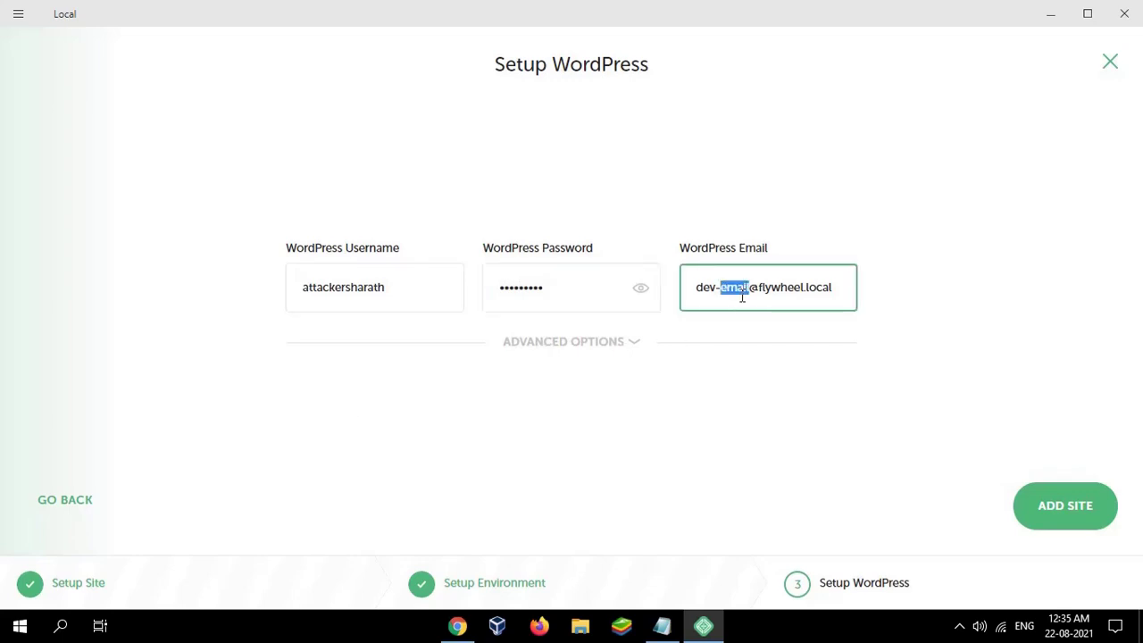
pyautogui.hotkey('ctrl', 'a')
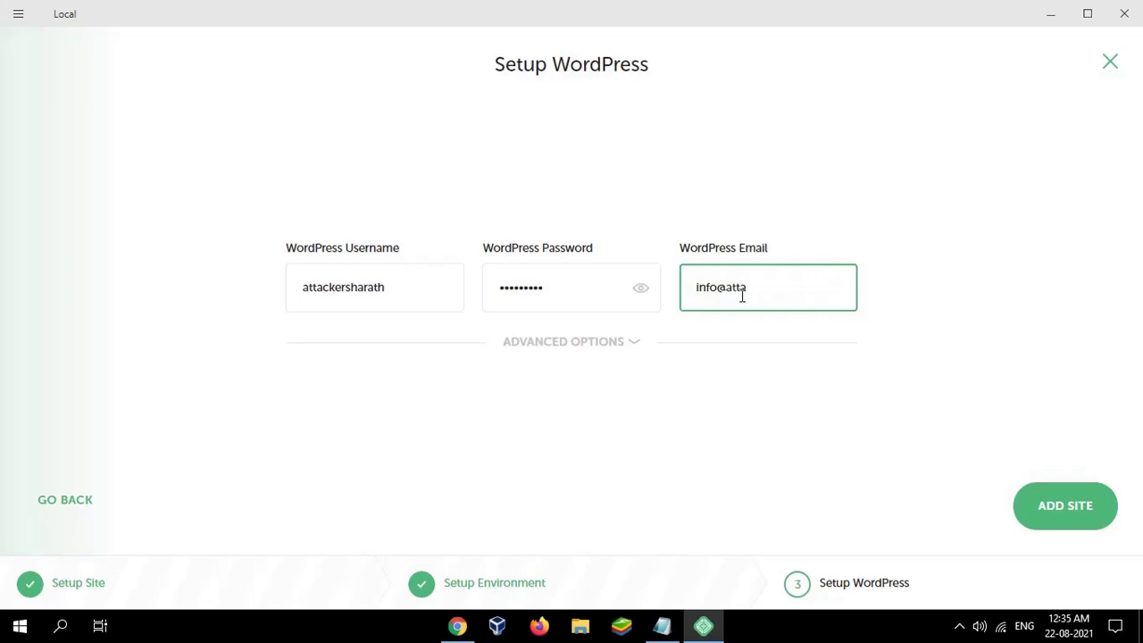
# Leave multisite set to No under Advanced Options.
pyautogui.click(587, 354)
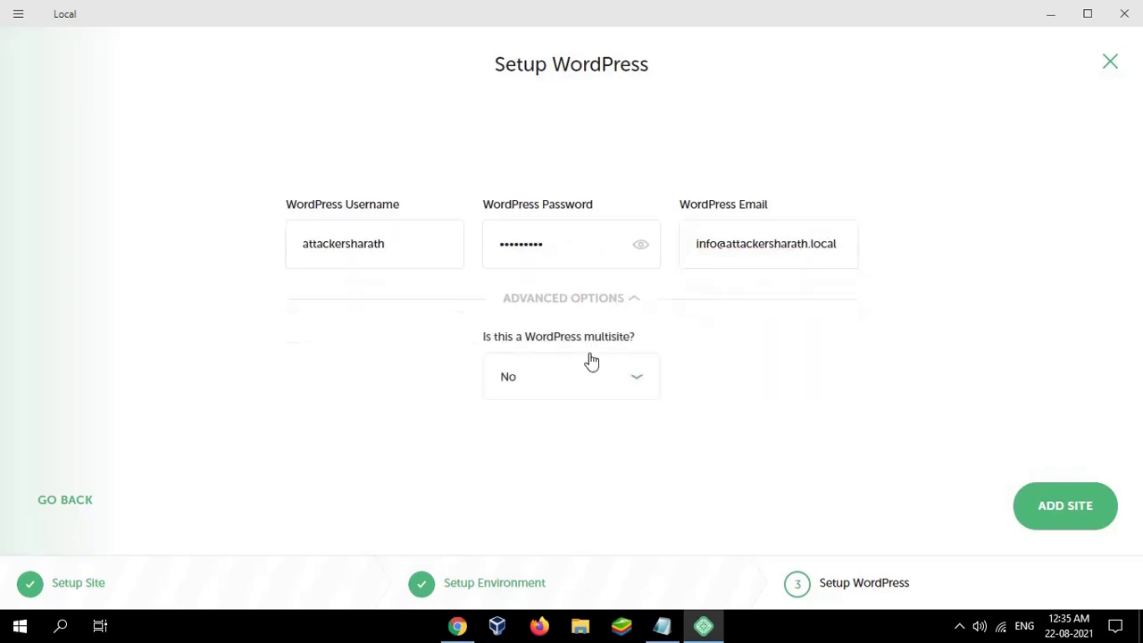
pyautogui.click(548, 397)
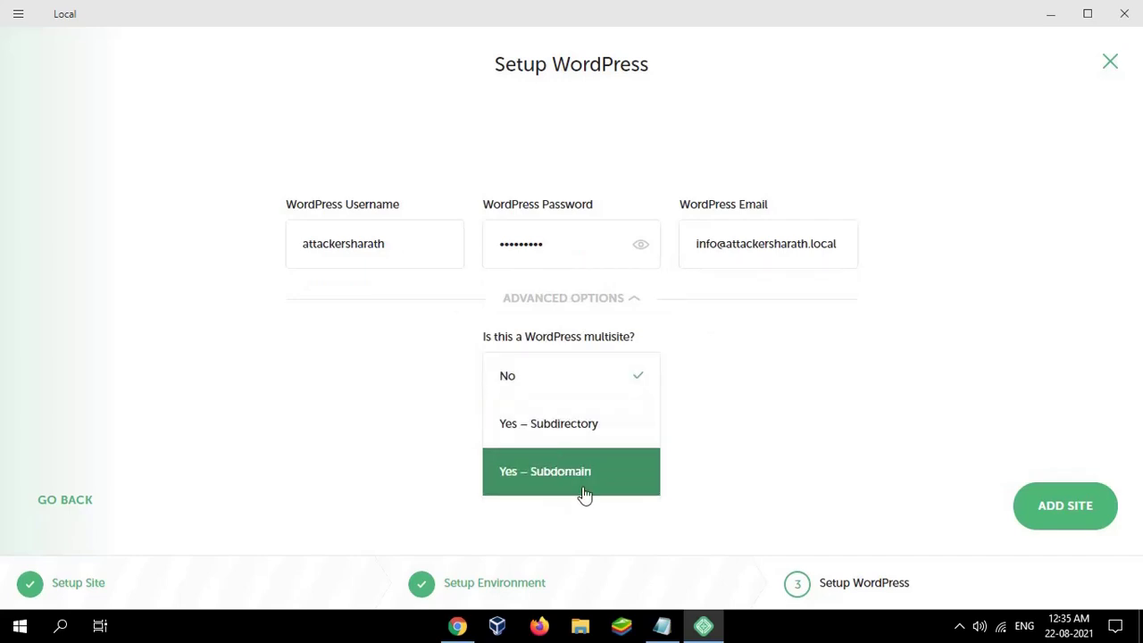
pyautogui.click(305, 244)
pyautogui.doubleClick(305, 244)
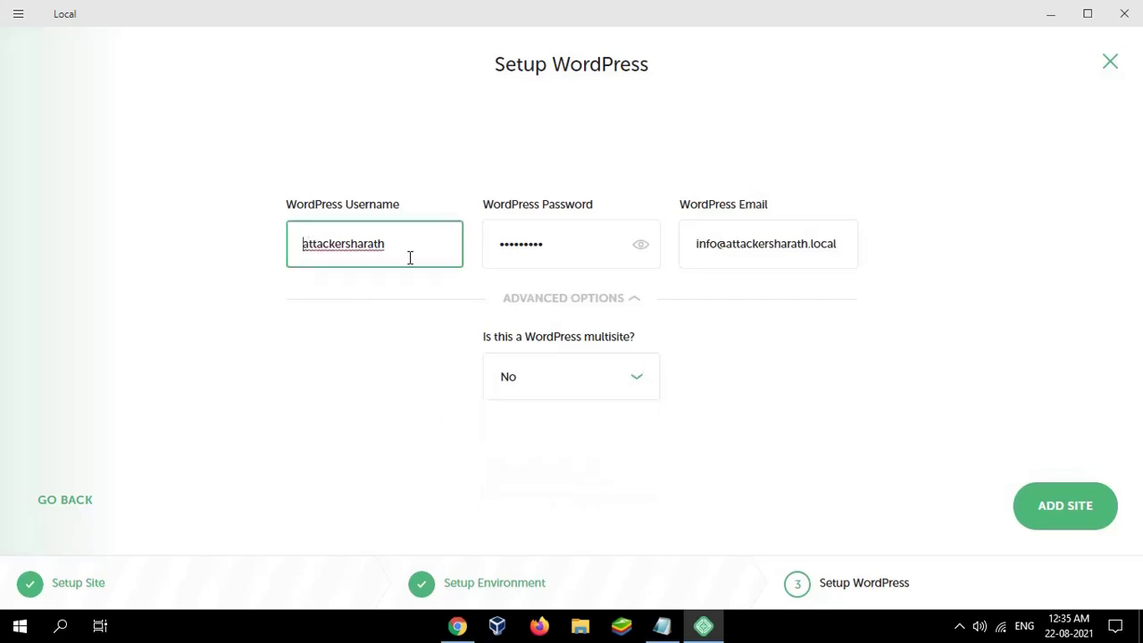
pyautogui.click(295, 246)
pyautogui.click(307, 343)
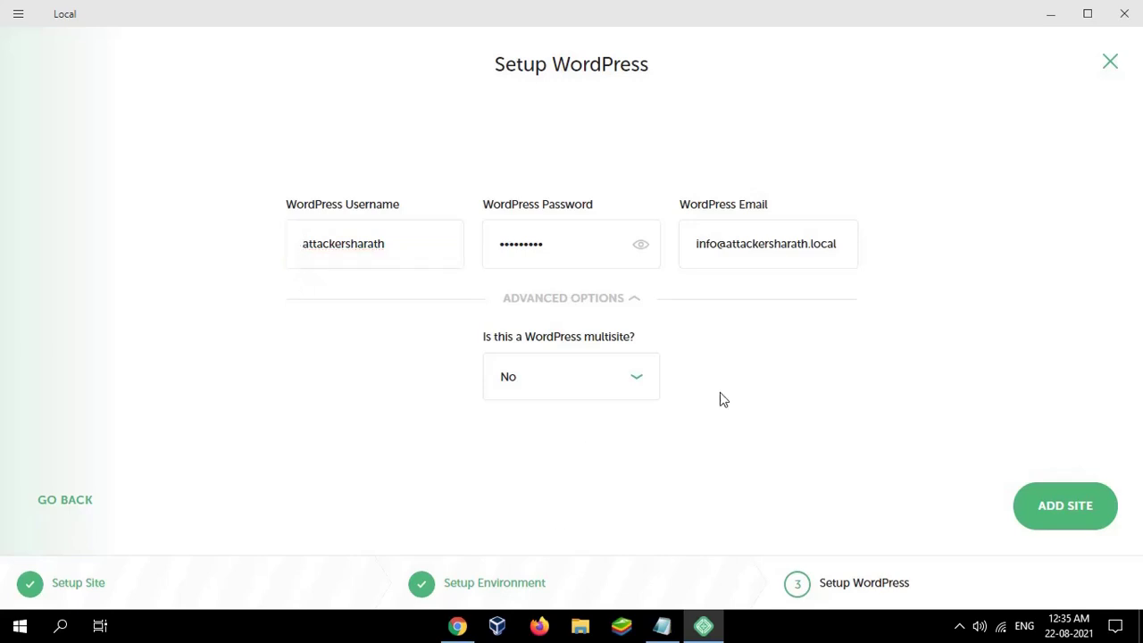
# Add the site, then view the sharathindustries site's overview and database details (localhost, port 10005).
pyautogui.click(1046, 513)
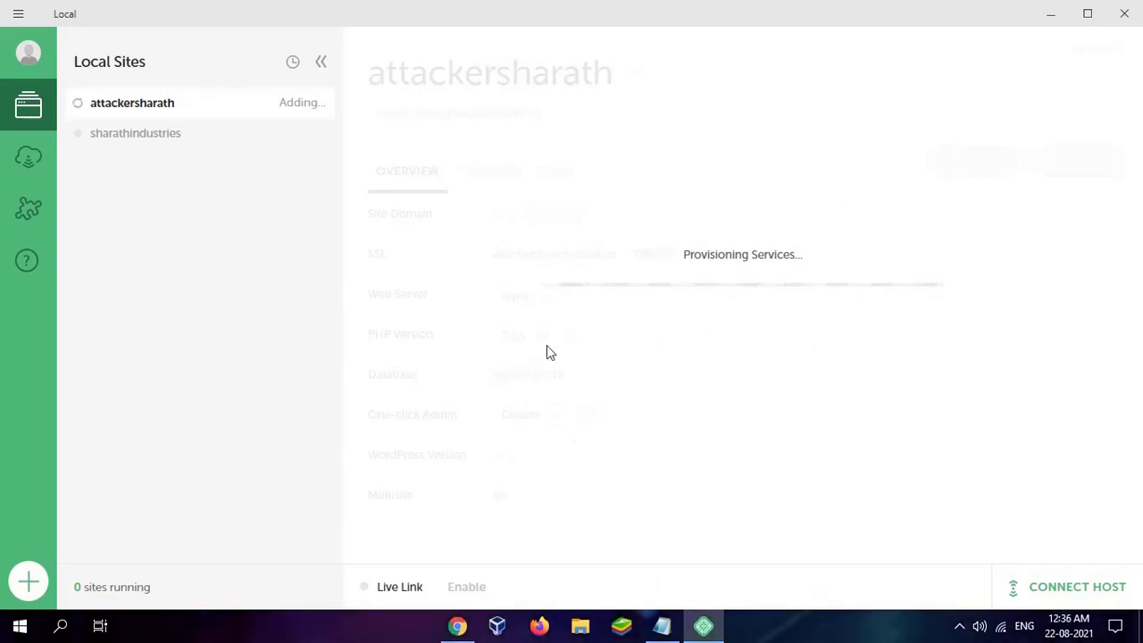
pyautogui.click(151, 147)
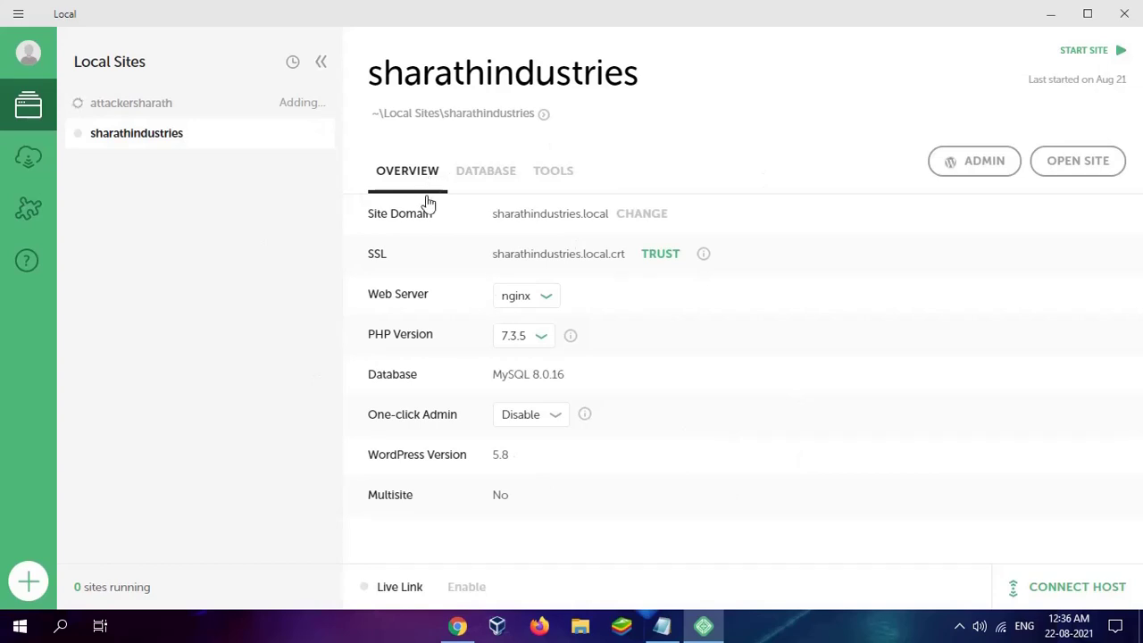
pyautogui.moveTo(495, 216); pyautogui.dragTo(612, 225)
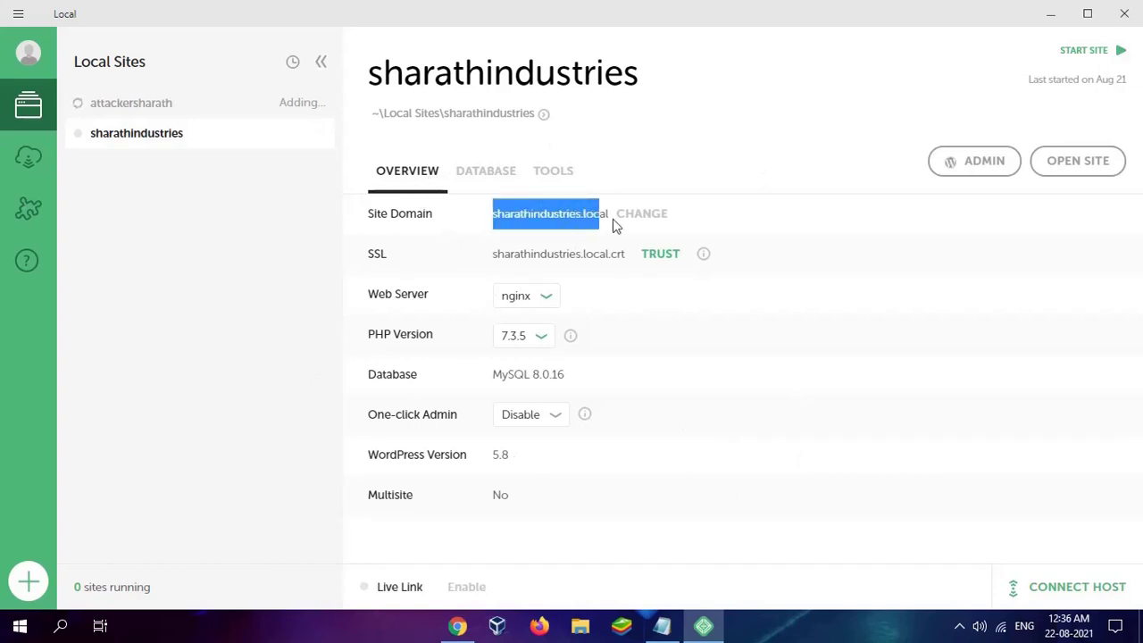
pyautogui.click(526, 219)
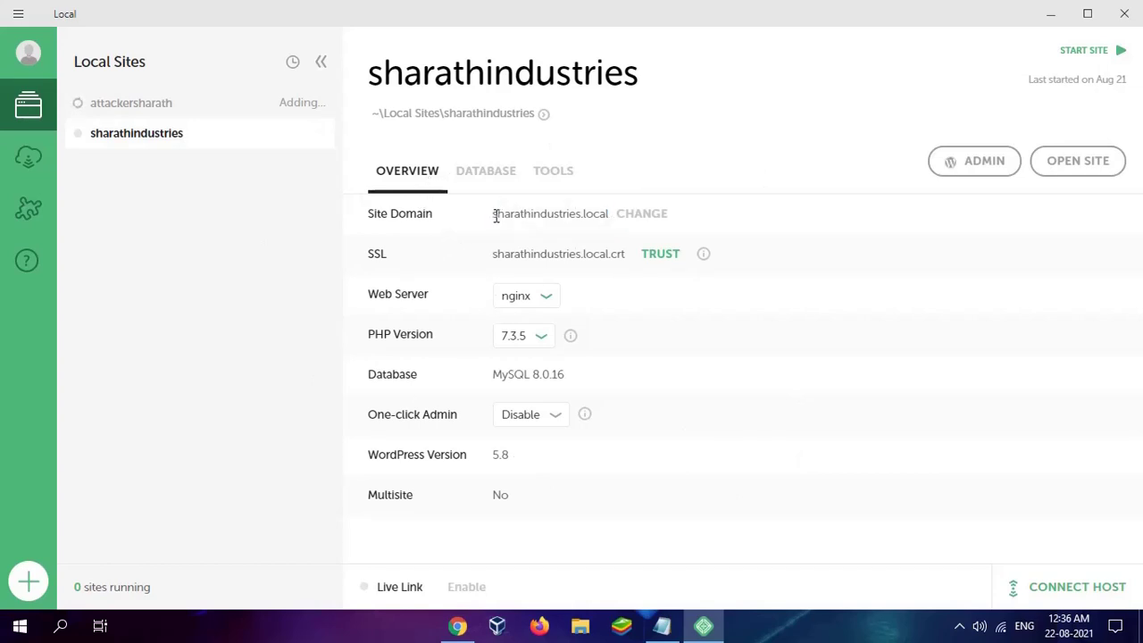
pyautogui.moveTo(495, 216); pyautogui.dragTo(603, 215)
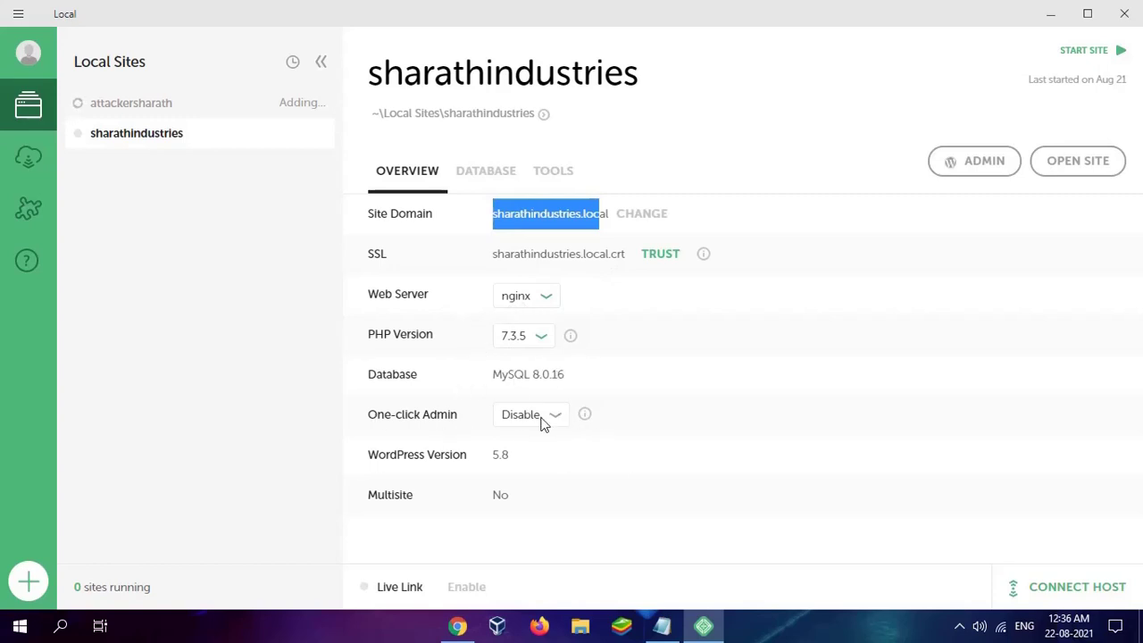
pyautogui.click(486, 170)
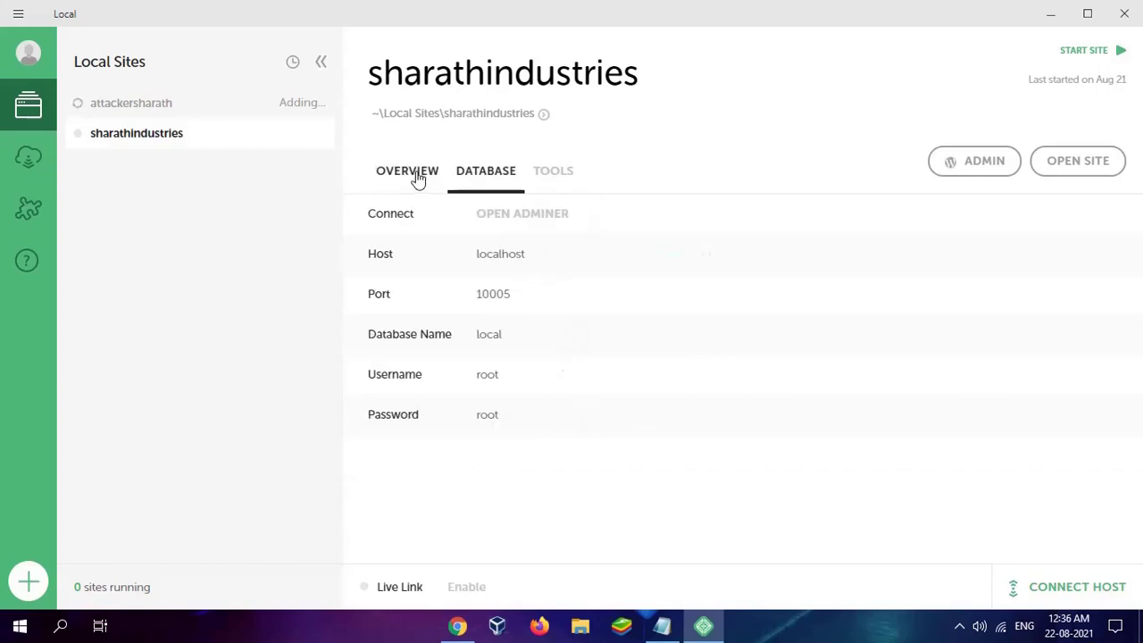
# Inspect the sharathindustries site's database host and port details.
pyautogui.click(416, 177)
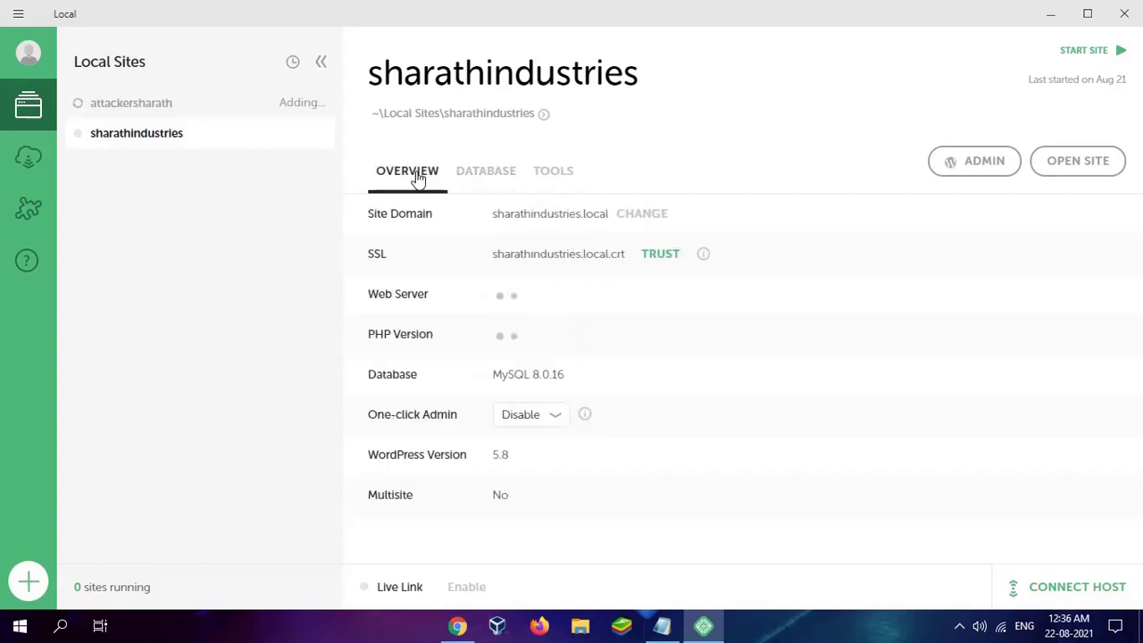
pyautogui.click(493, 175)
pyautogui.moveTo(487, 257); pyautogui.dragTo(515, 257)
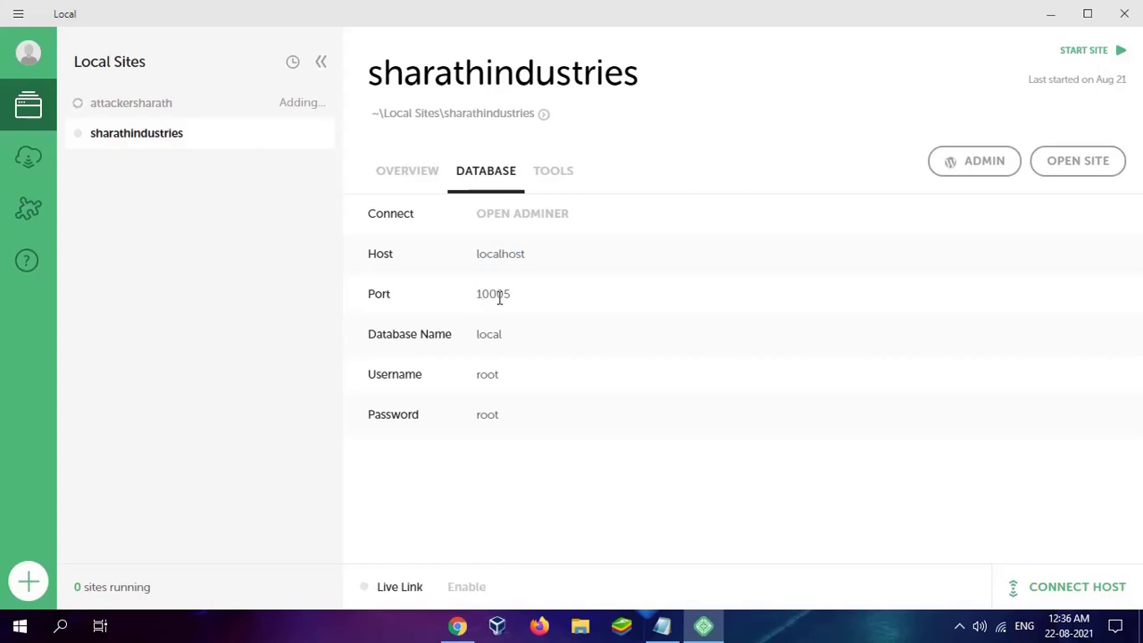
pyautogui.doubleClick(497, 294)
# Look over the Live Links tool, then start the sharathindustries site.
pyautogui.click(549, 169)
pyautogui.click(403, 264)
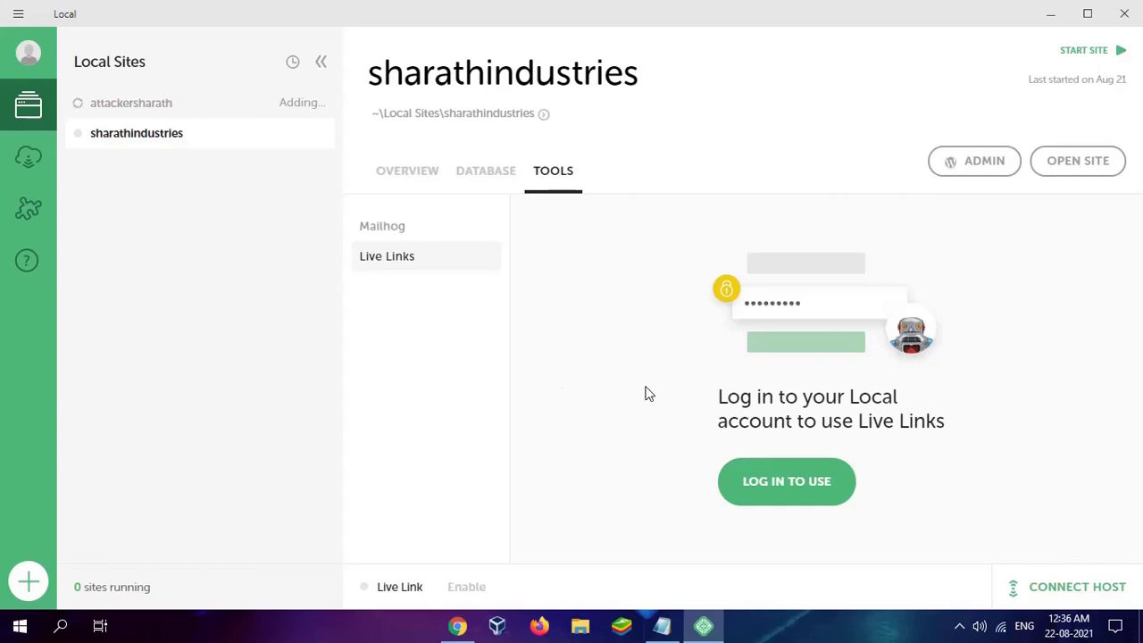
pyautogui.click(398, 180)
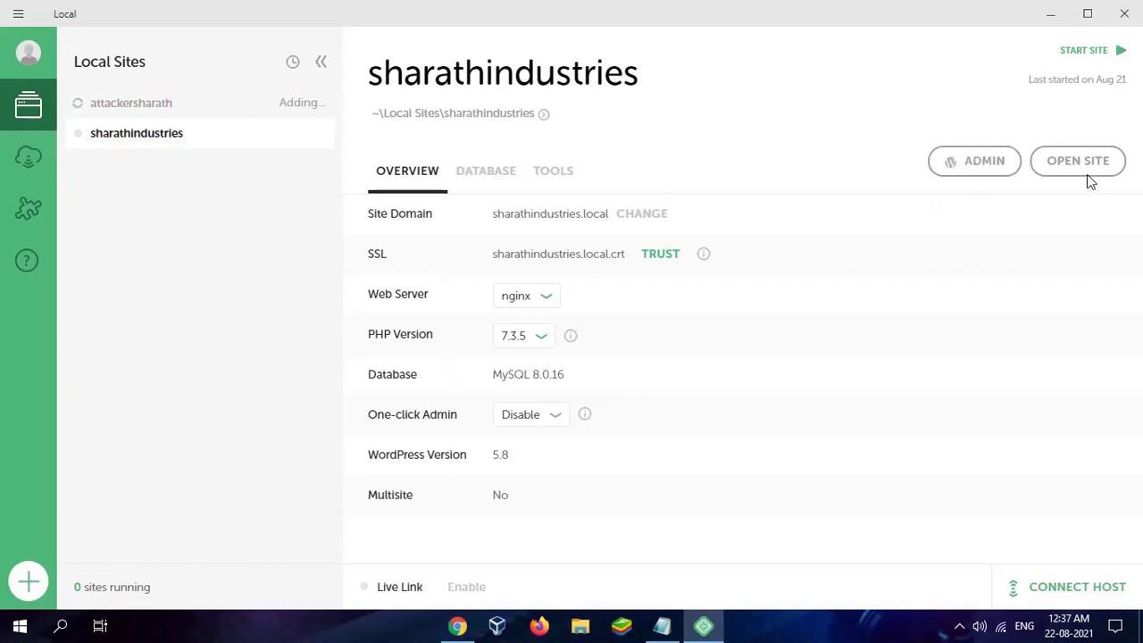
pyautogui.click(1084, 52)
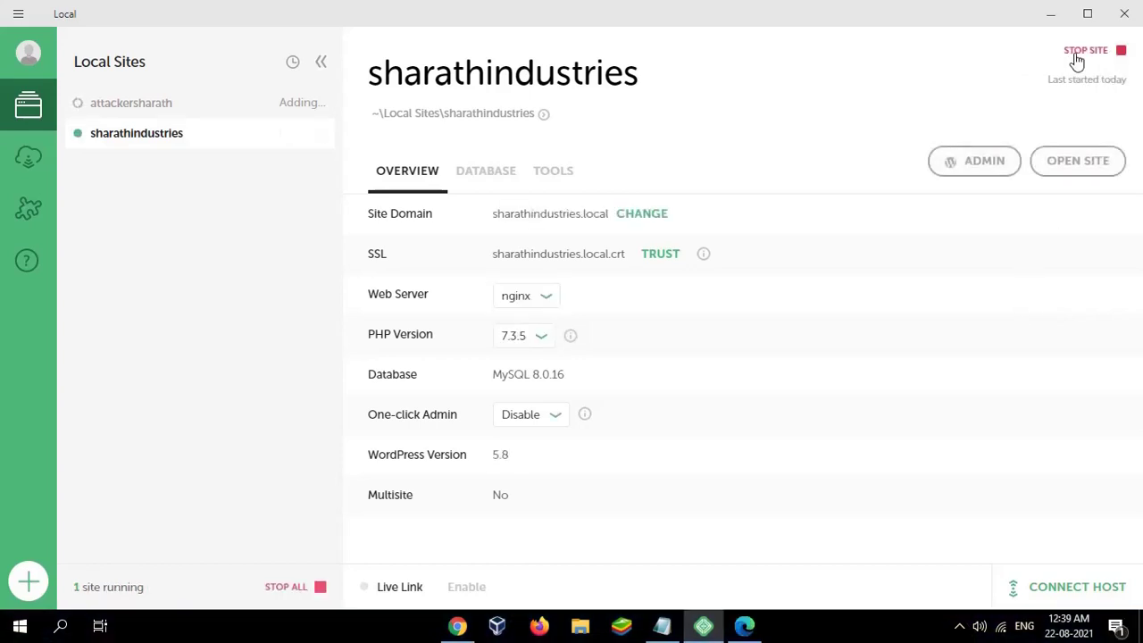
# Open the running sharathindustries site in Edge at sharathindustries.local.
pyautogui.click(1095, 178)
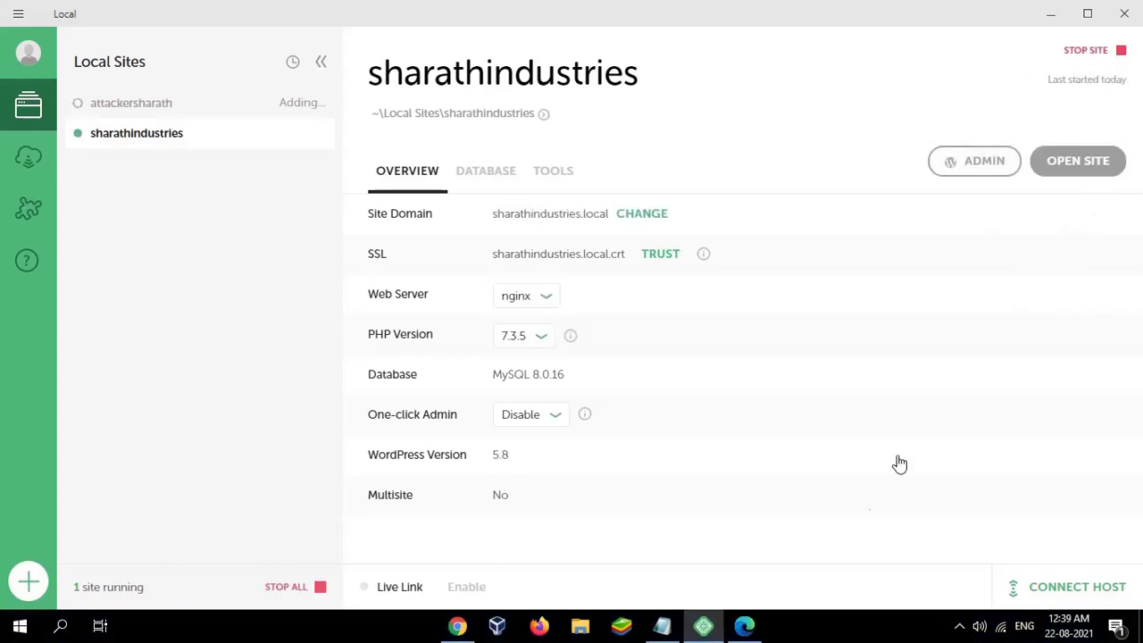
pyautogui.click(743, 625)
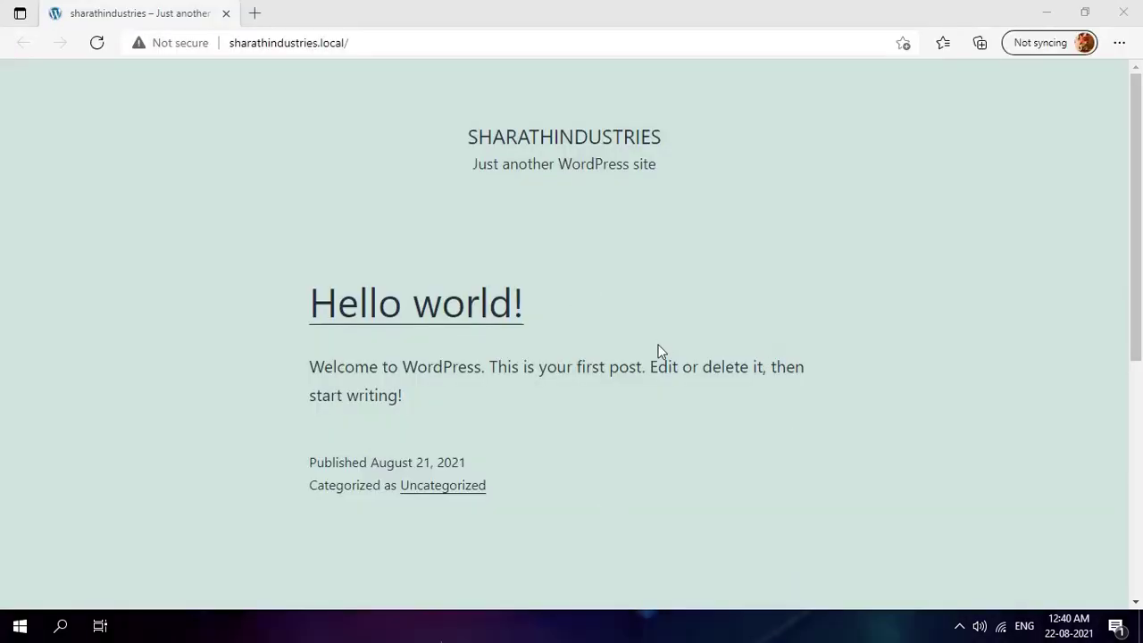
# Copy the sharathindustries.local address from the address bar.
pyautogui.doubleClick(334, 44)
pyautogui.click(336, 43)
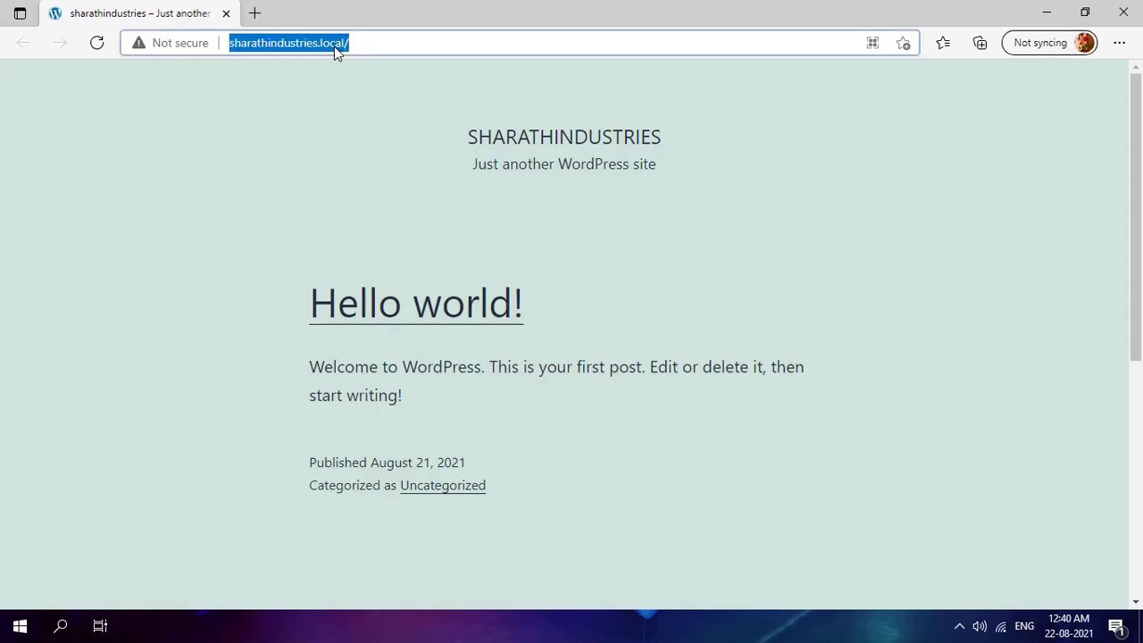
pyautogui.rightClick(335, 49)
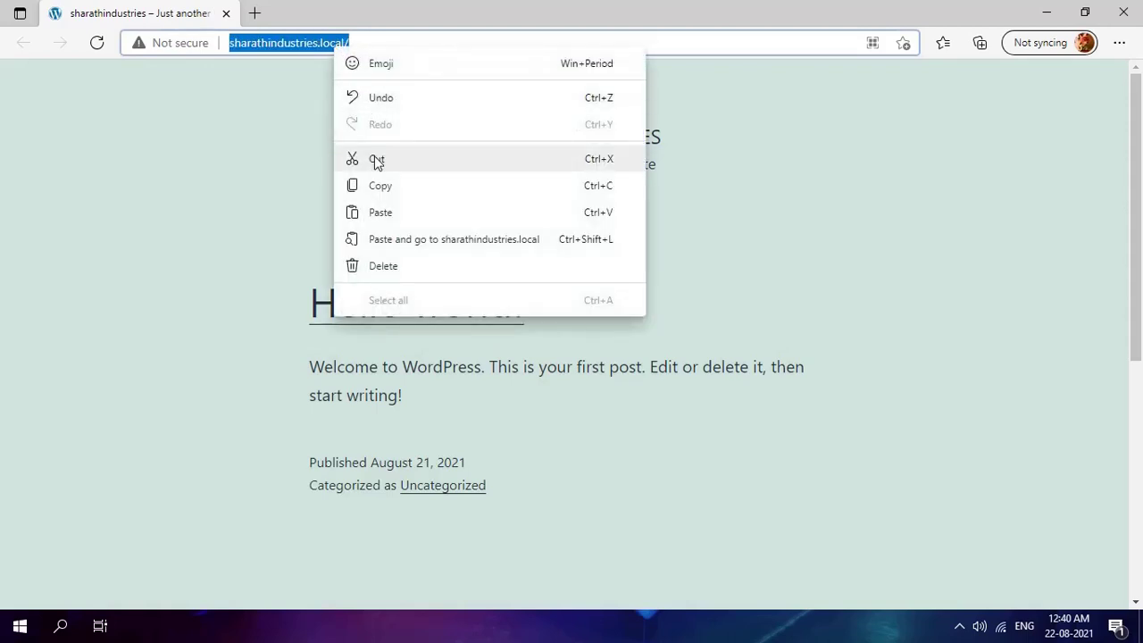
pyautogui.click(374, 184)
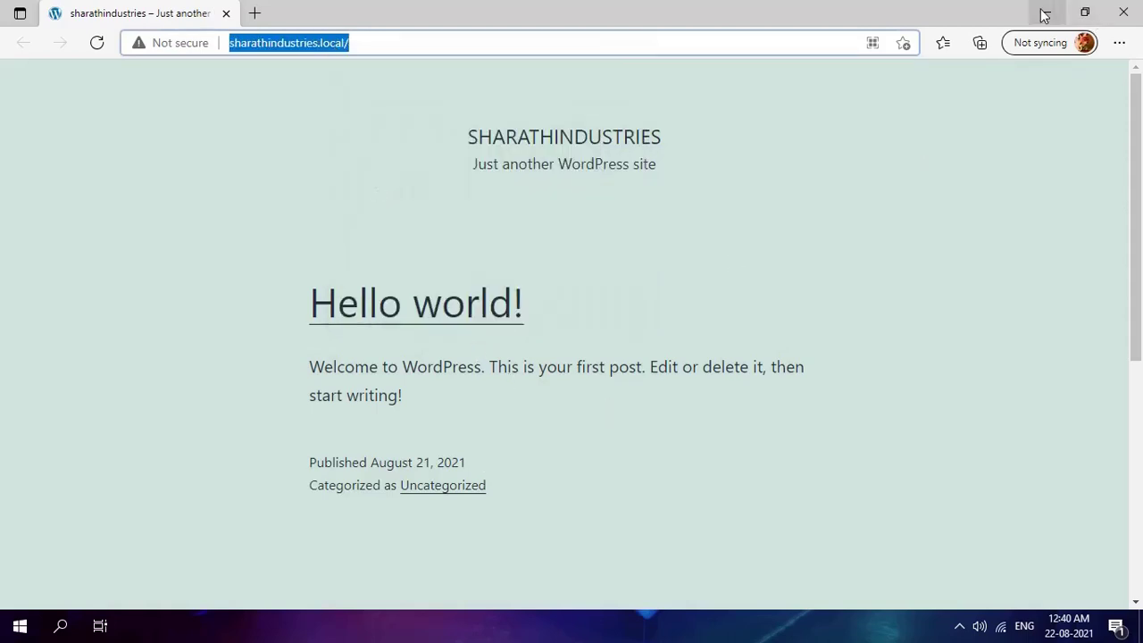
# Open a new blank tab after checking the front page's connection security.
pyautogui.click(255, 12)
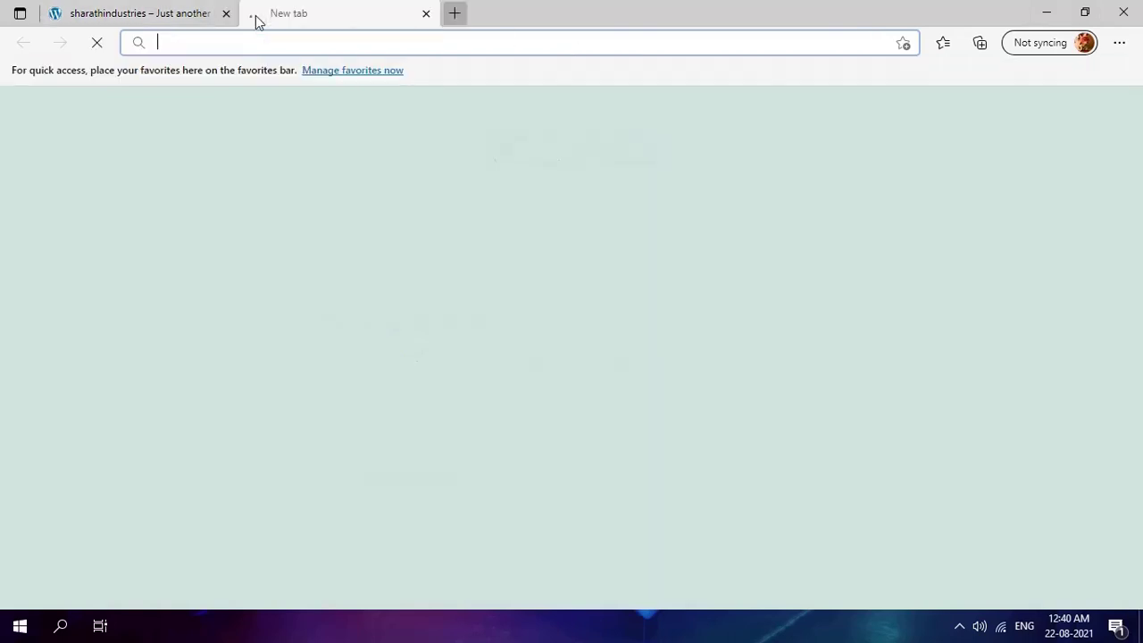
pyautogui.click(199, 15)
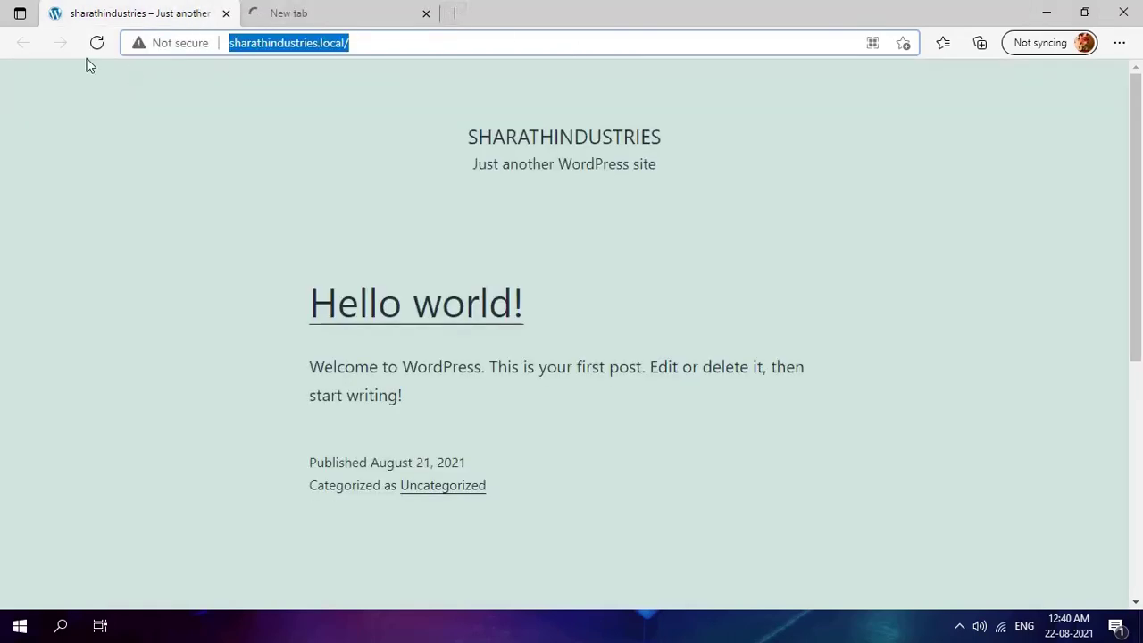
pyautogui.click(164, 43)
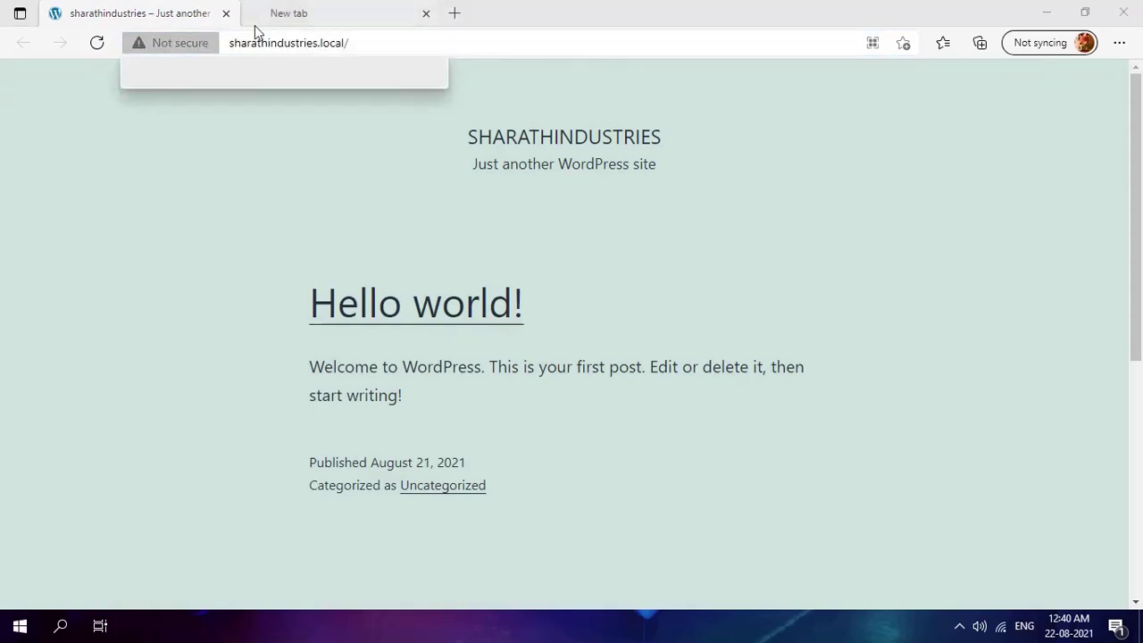
pyautogui.click(295, 7)
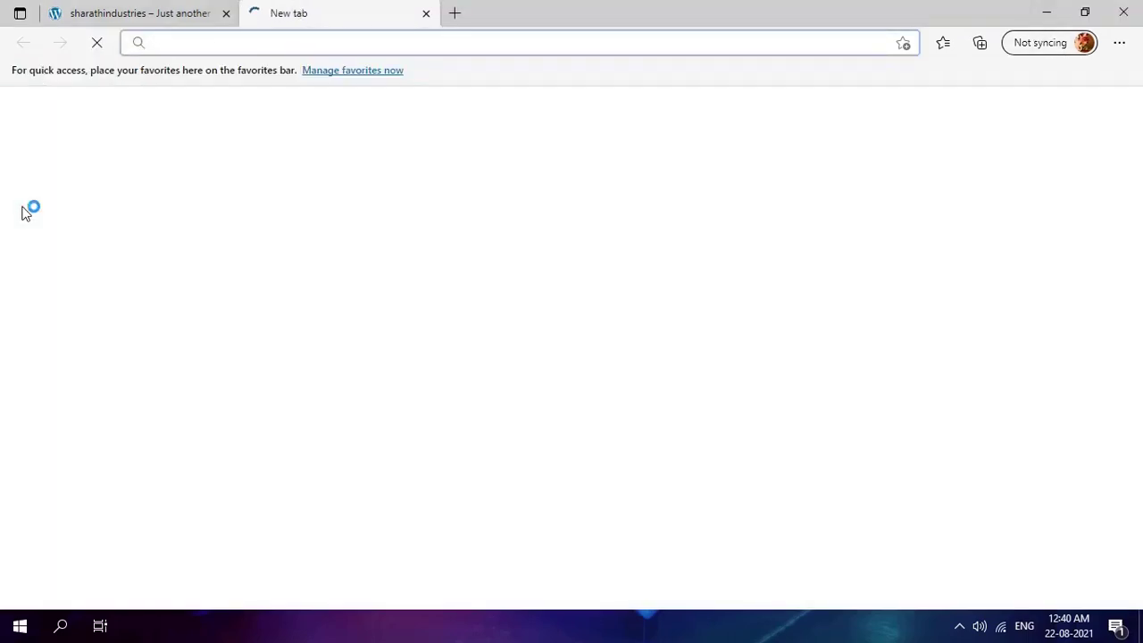
# Load sharathindustries.local/wp-admin by pasting the site address and appending wp-admin.
pyautogui.hotkey('ctrl', 'v')
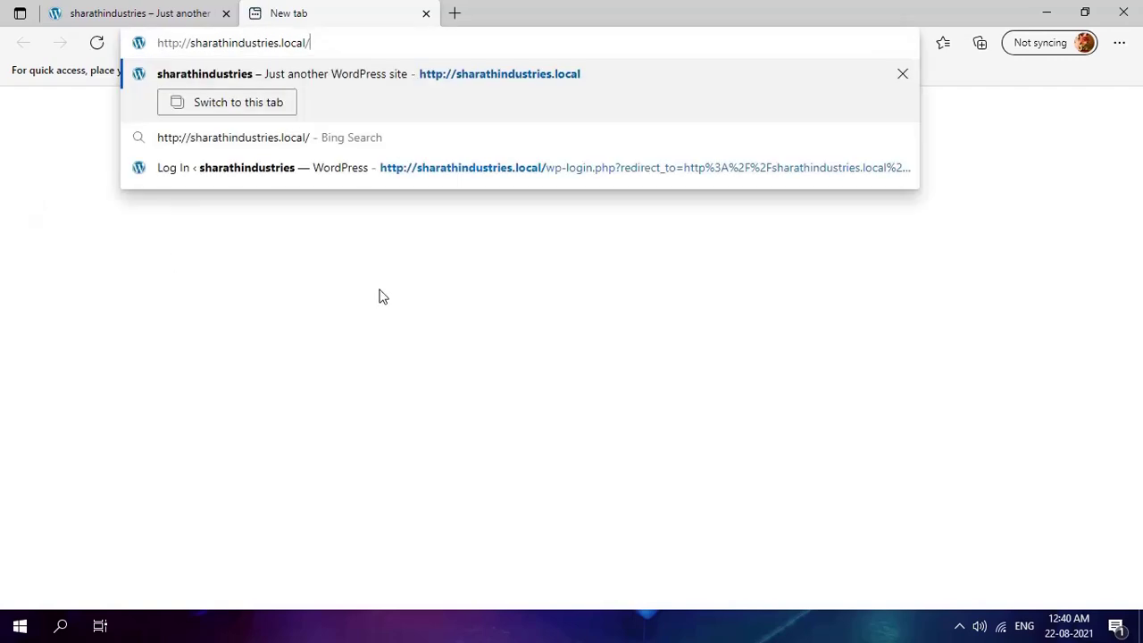
pyautogui.write('w')
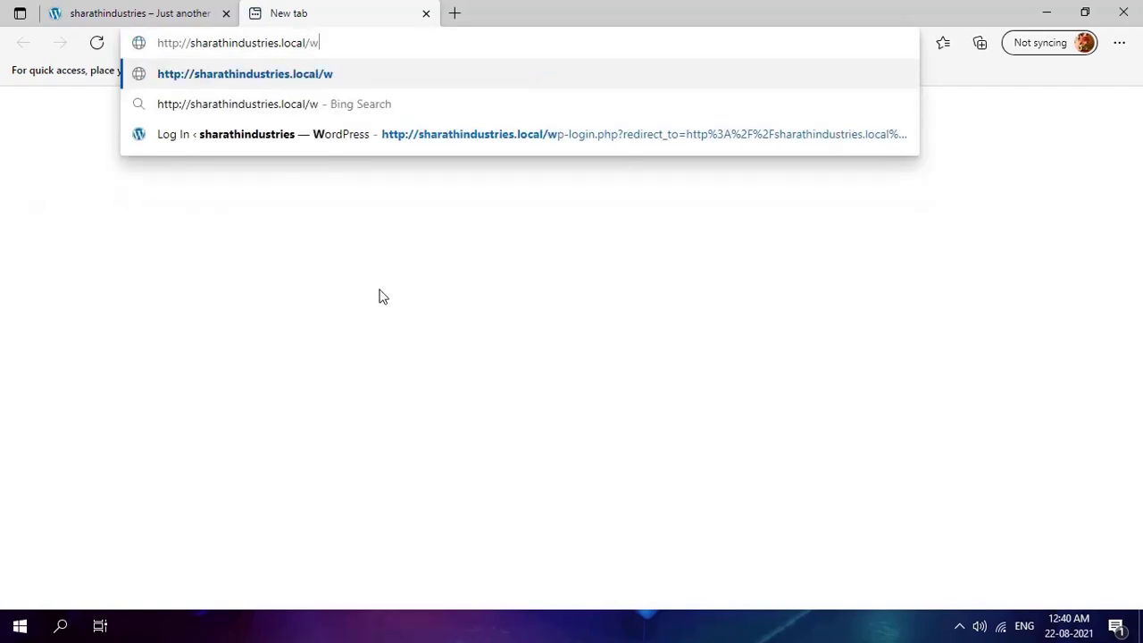
pyautogui.write('p-ad')
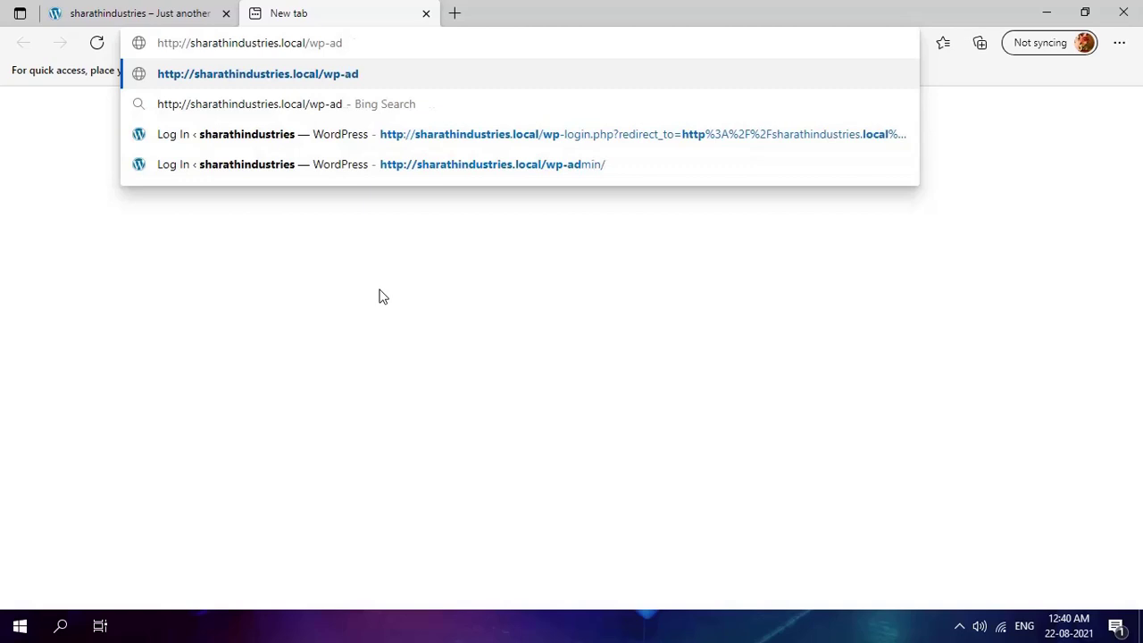
pyautogui.write('min')
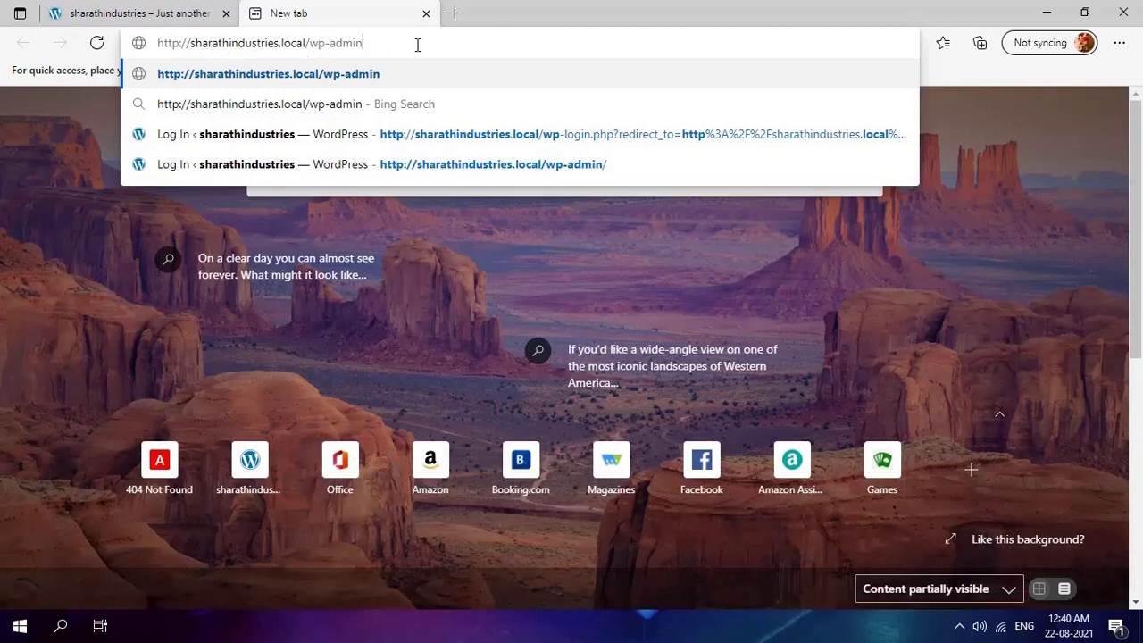
pyautogui.press('Return')
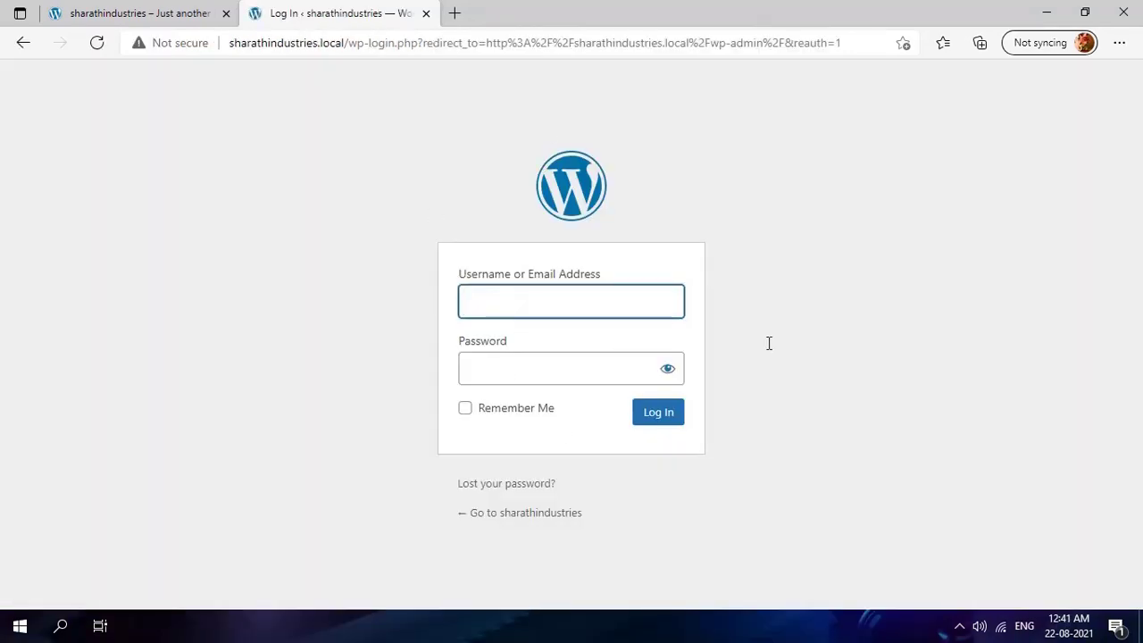
# Enter the admin username and password to sign in to the Dashboard.
pyautogui.write('sharat')
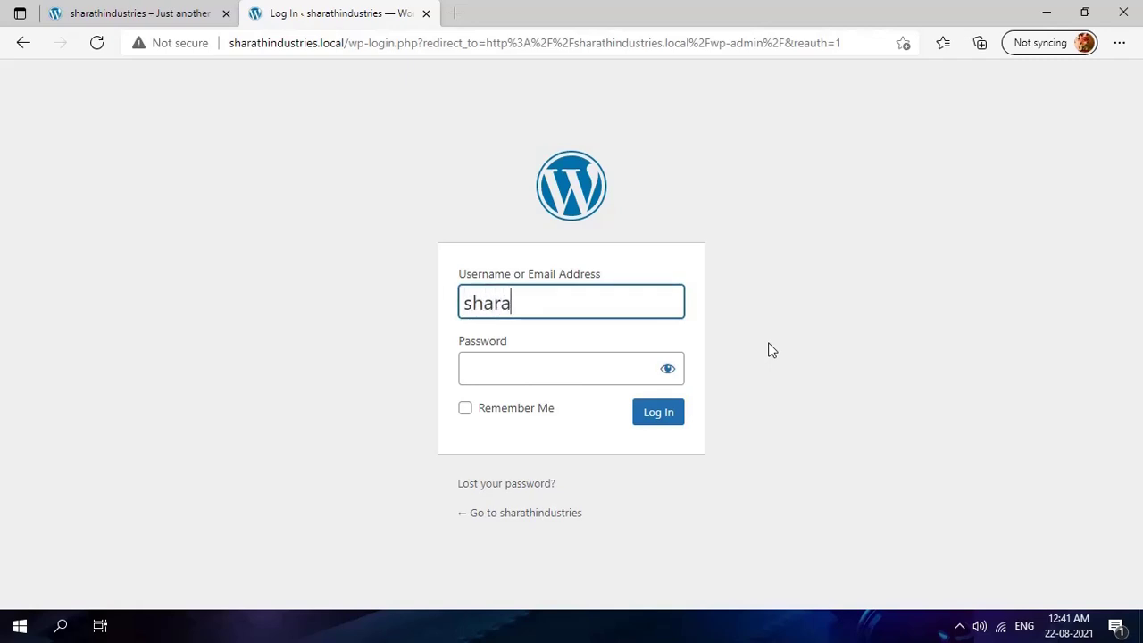
pyautogui.write('h')
pyautogui.press('Tab')
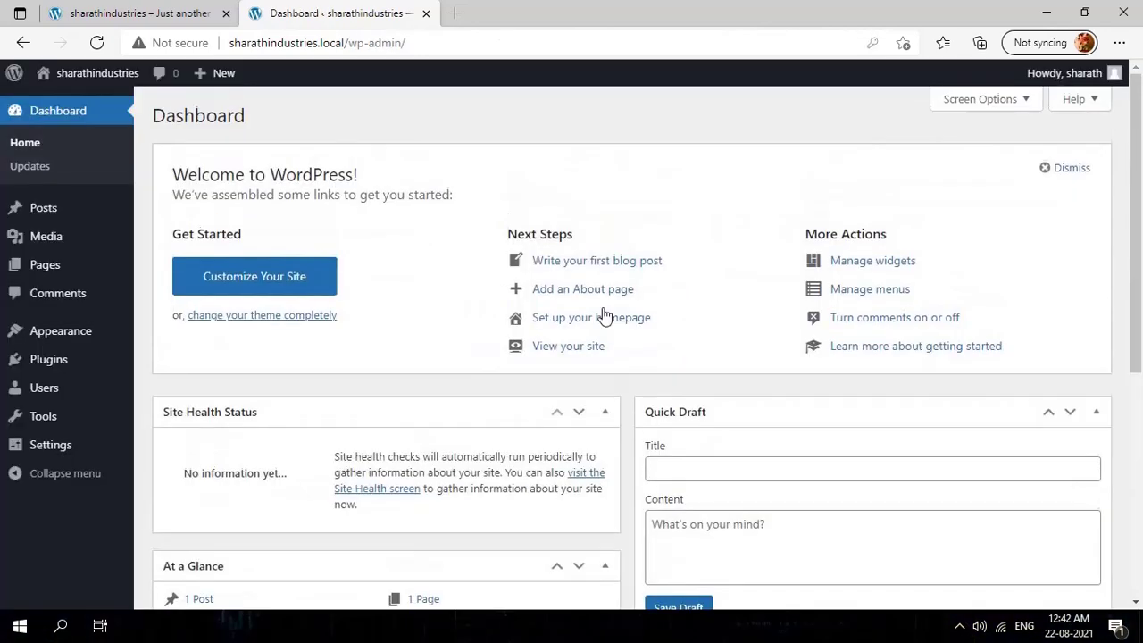
# Browse the Dashboard, check the front page's security info, then open Settings > General.
pyautogui.scroll(-5, 603, 312)
pyautogui.scroll(5, 603, 312)
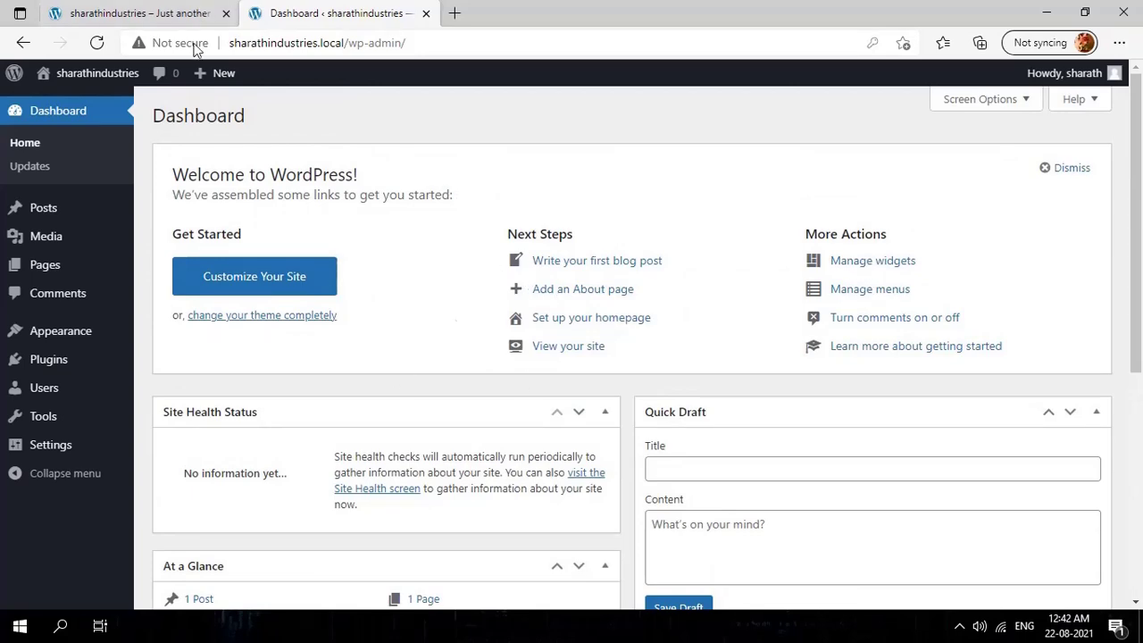
pyautogui.scroll(-1, 477, 357)
pyautogui.scroll(1, 478, 357)
pyautogui.click(166, 17)
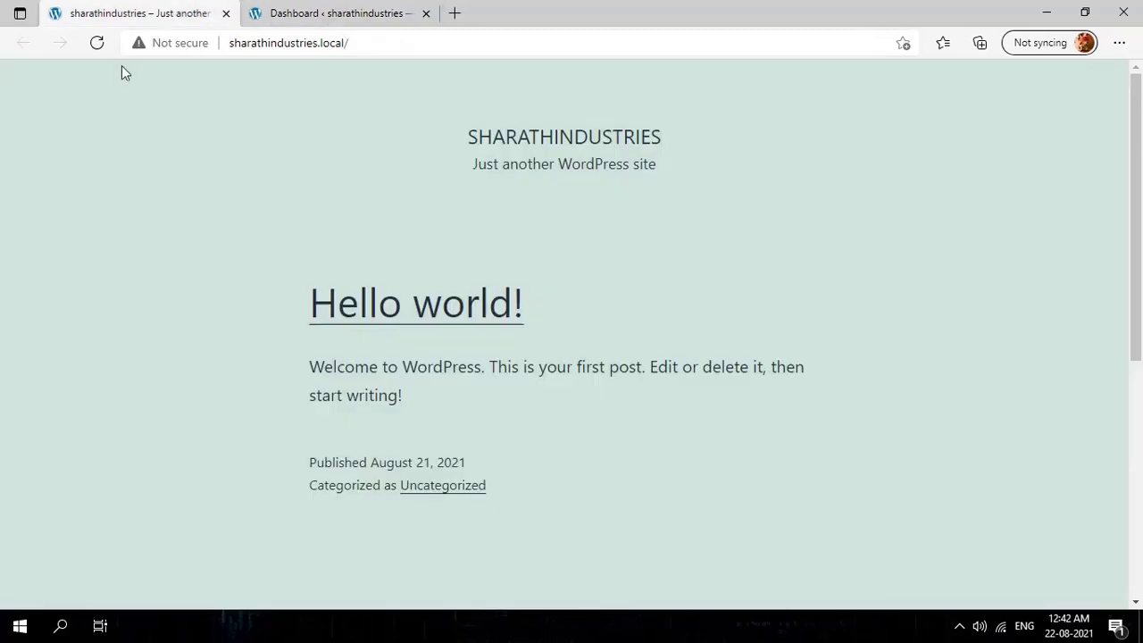
pyautogui.click(150, 44)
pyautogui.click(287, 11)
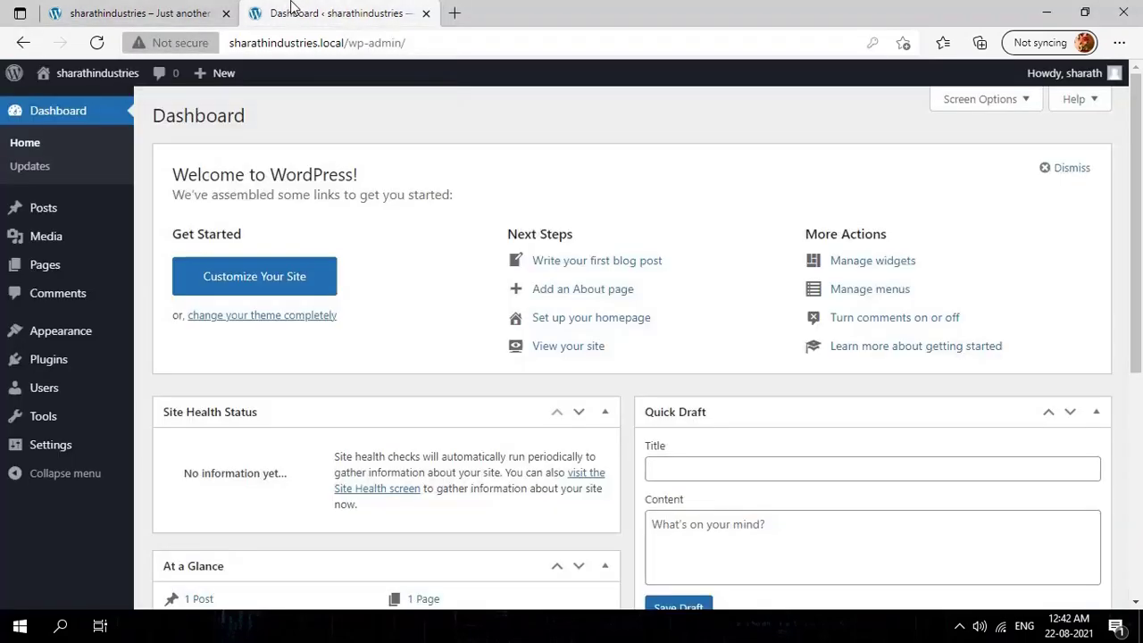
pyautogui.moveTo(54, 335)
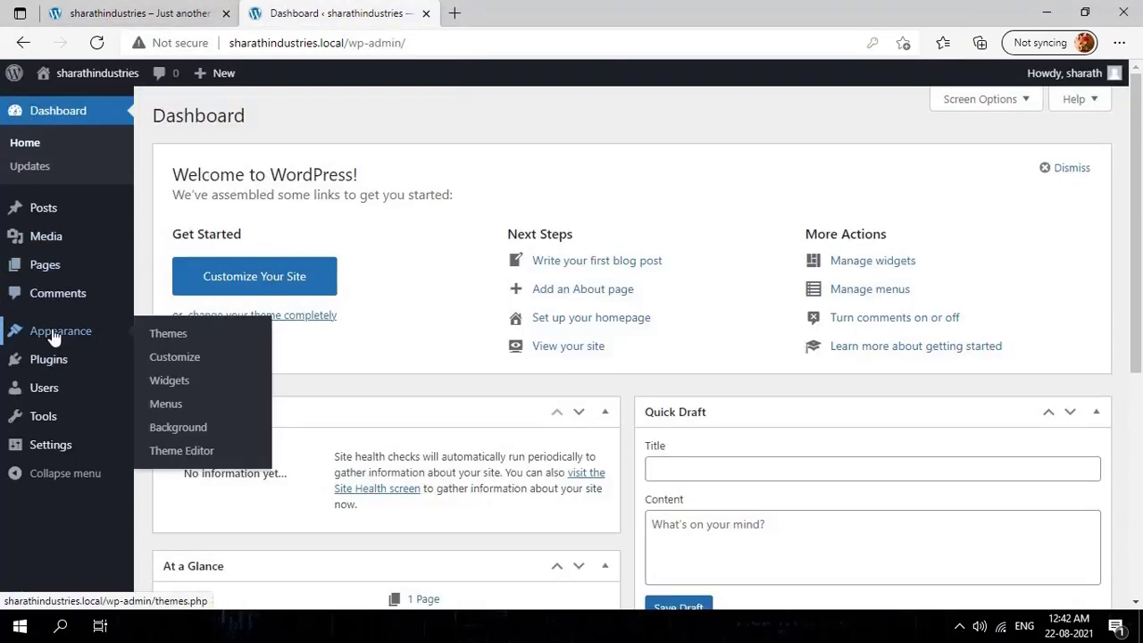
pyautogui.click(79, 447)
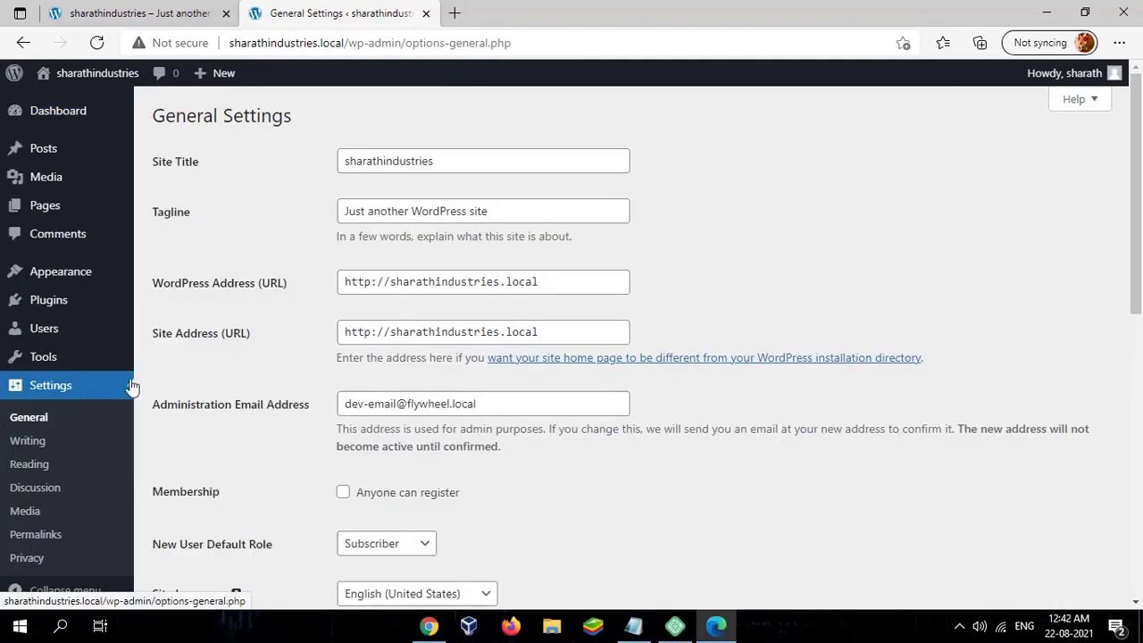
pyautogui.click(371, 284)
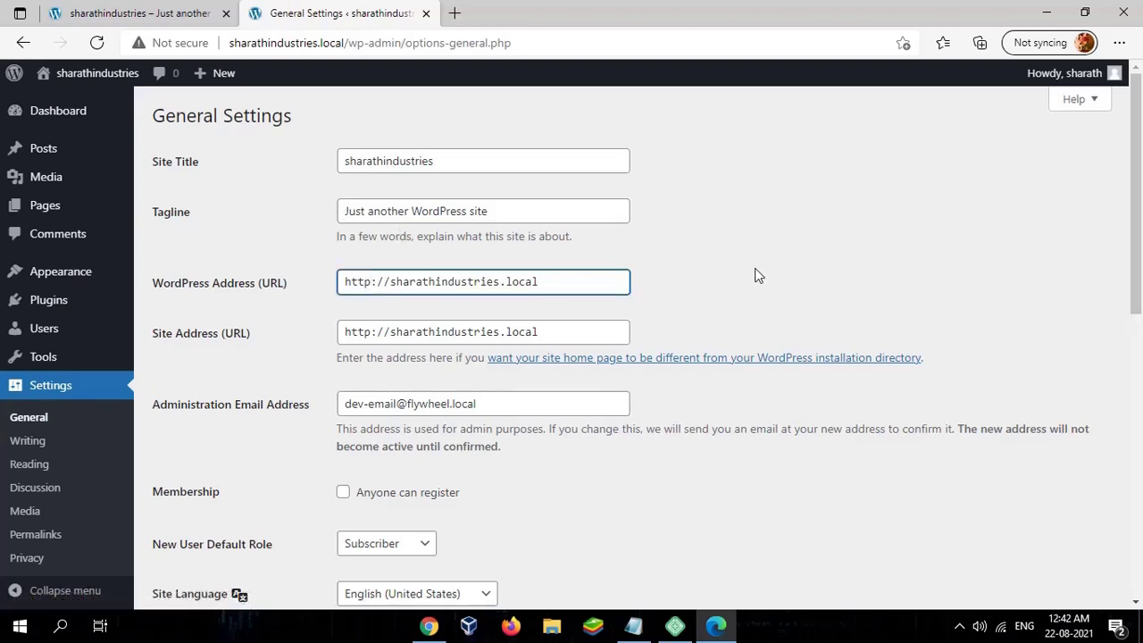
pyautogui.write('s')
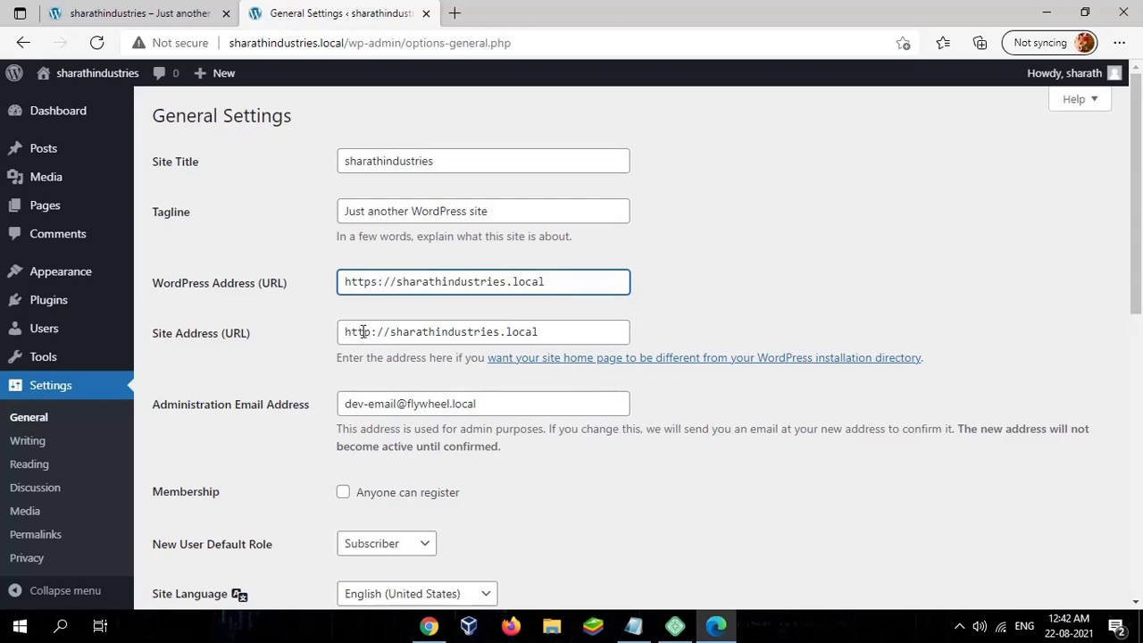
pyautogui.click(371, 331)
pyautogui.write('s')
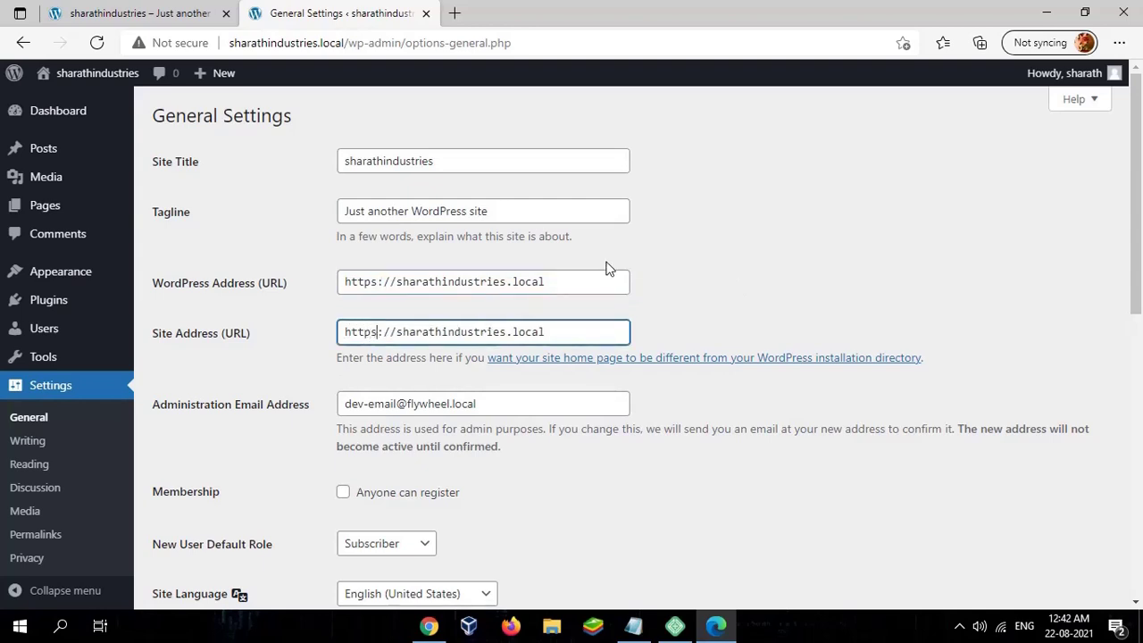
# Clear the Tagline field, then glance at the front page and come back.
pyautogui.click(497, 211)
pyautogui.hotkey('ctrl', 'a')
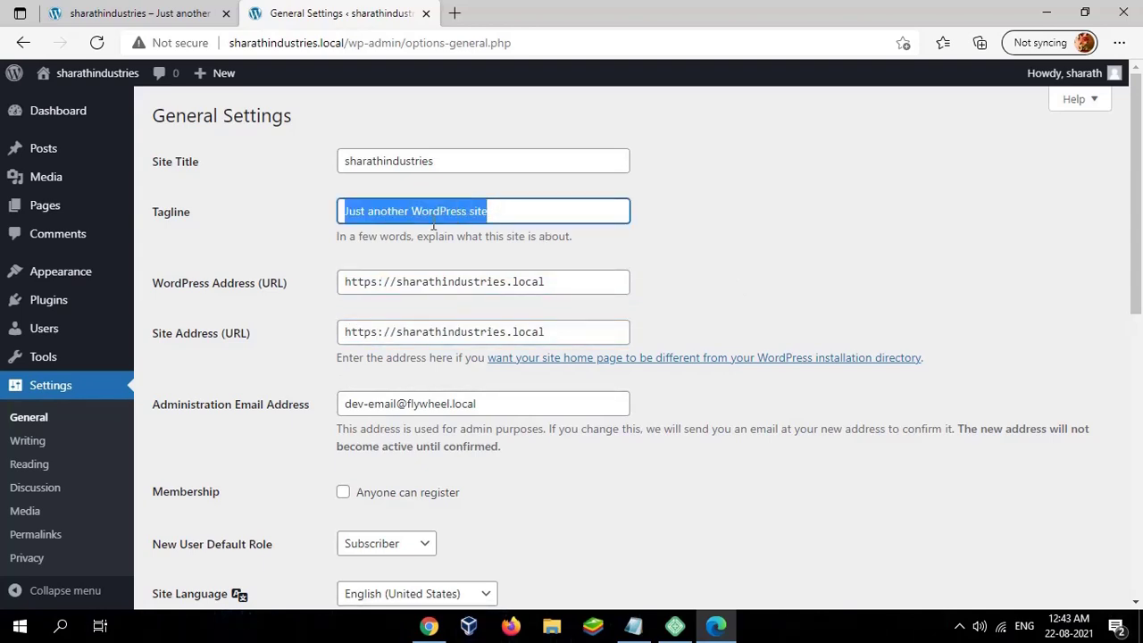
pyautogui.press('BackSpace')
pyautogui.click(92, 22)
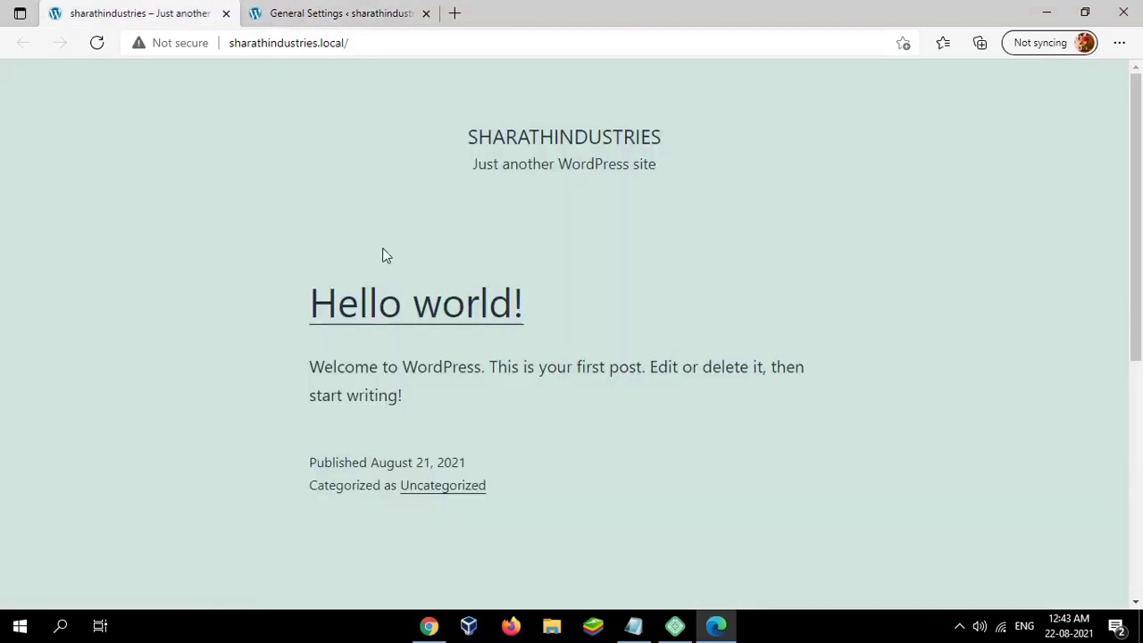
pyautogui.click(384, 14)
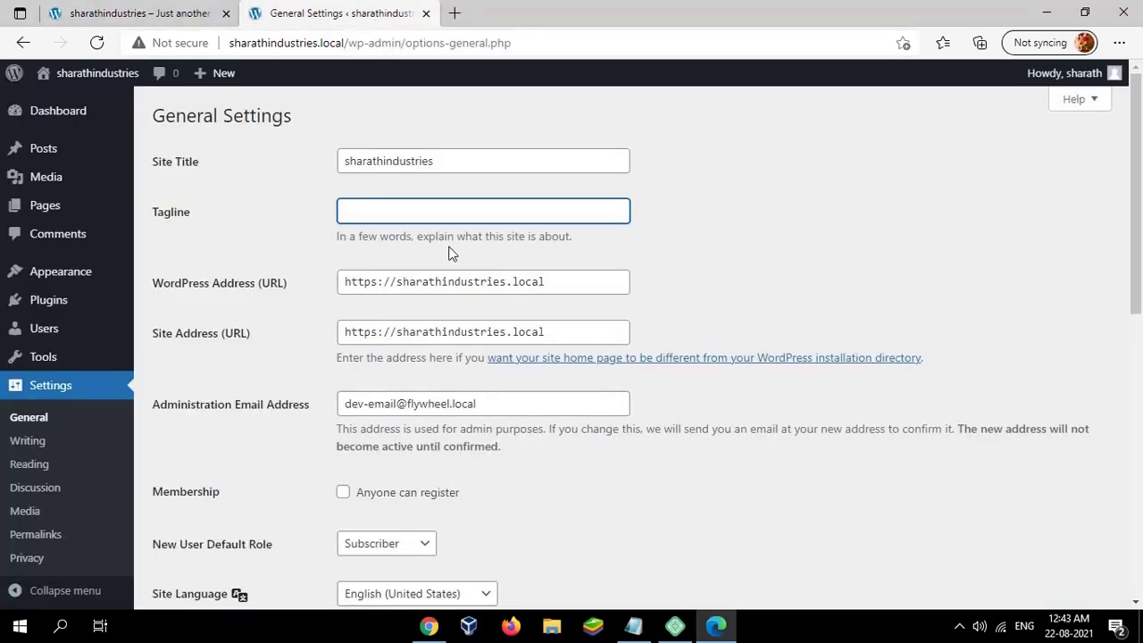
# Enter 'My New Website' as the tagline and save the General Settings.
pyautogui.write('m')
pyautogui.press('BackSpace')
pyautogui.write('My New Website')
pyautogui.click(658, 236)
pyautogui.scroll(-1, 661, 240)
pyautogui.scroll(-7, 662, 240)
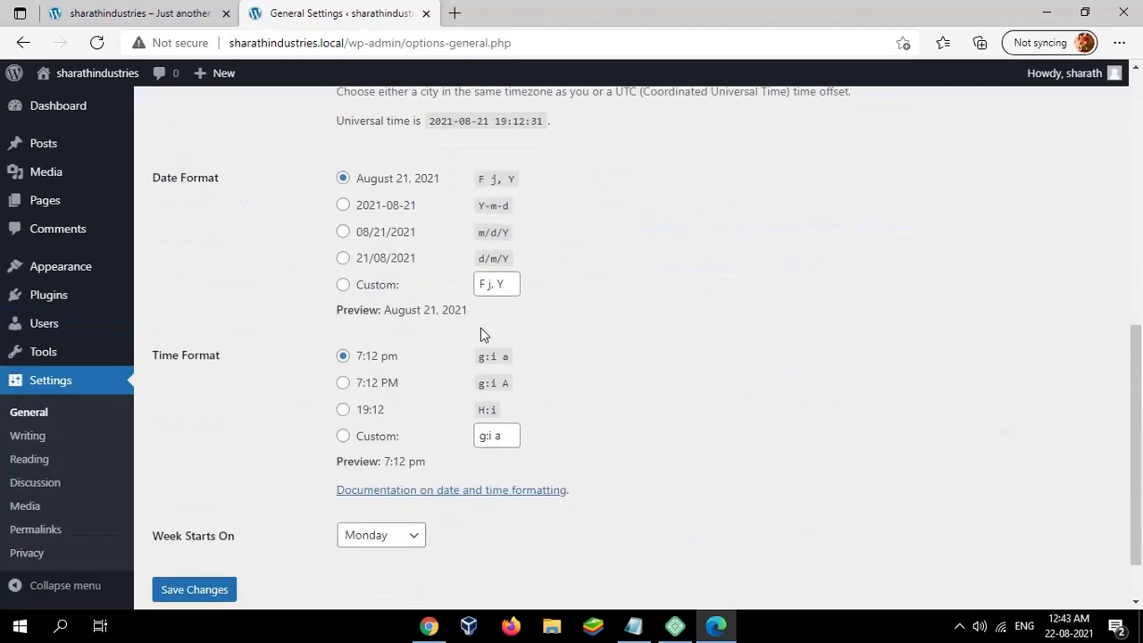
pyautogui.click(219, 534)
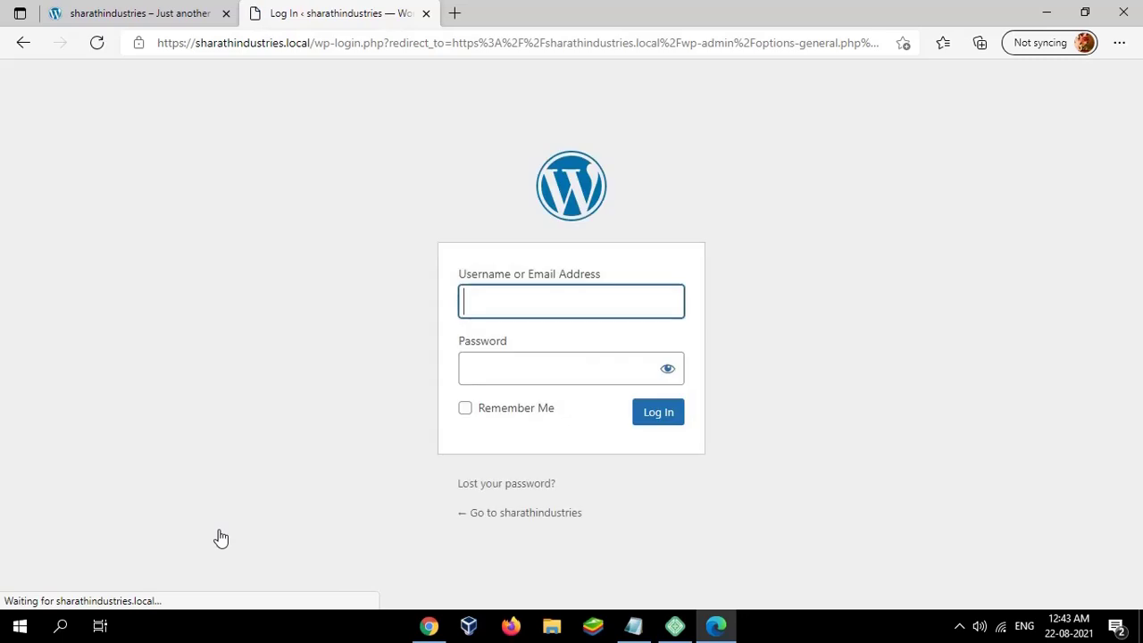
# Log back in with the admin username and password, then view the front-page tab.
pyautogui.click(527, 292)
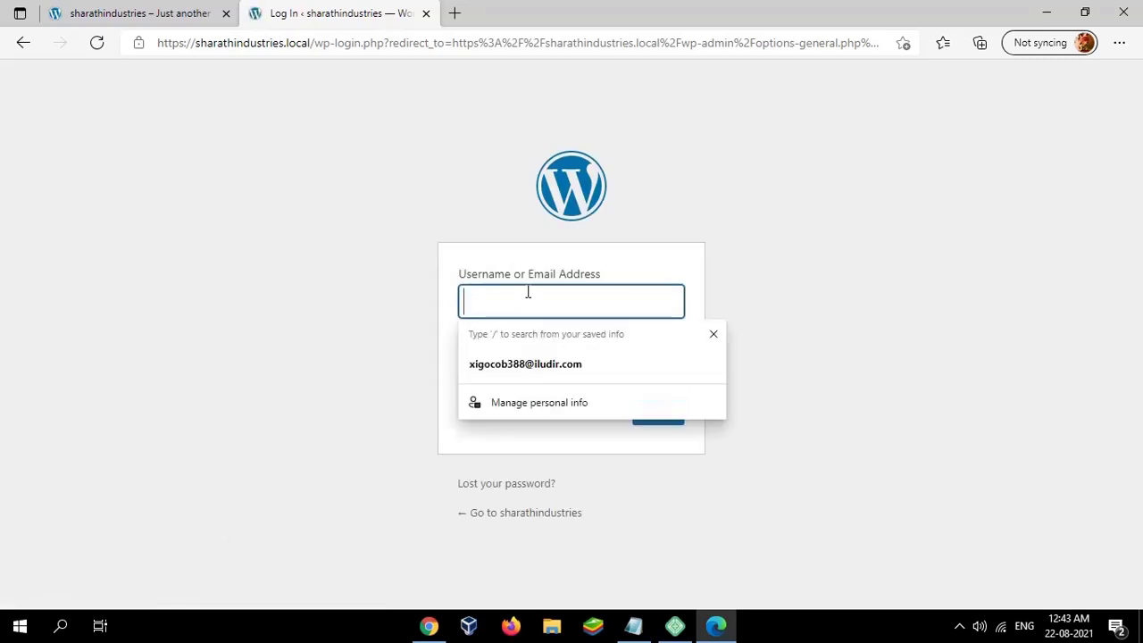
pyautogui.write('sharat')
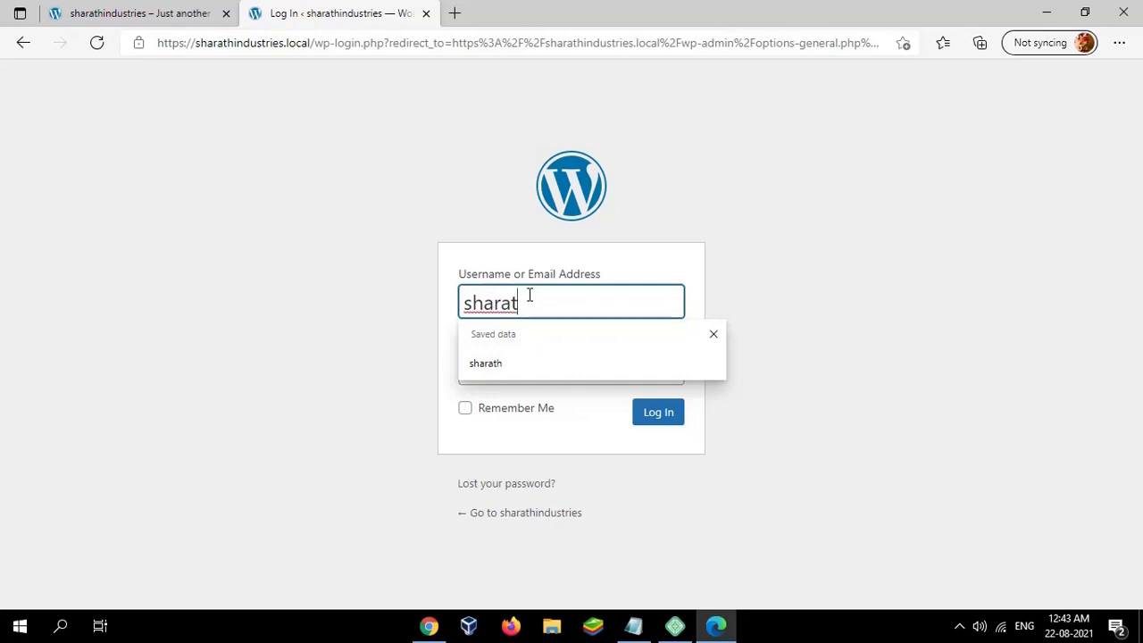
pyautogui.write('h')
pyautogui.press('Tab')
pyautogui.write('*********')
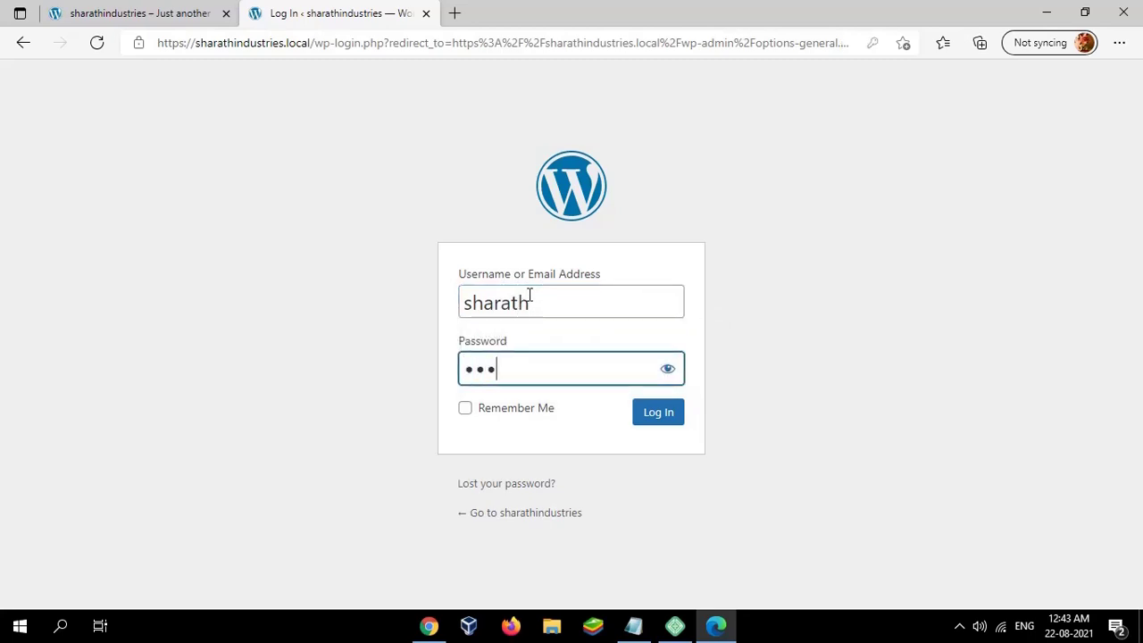
pyautogui.press('Return')
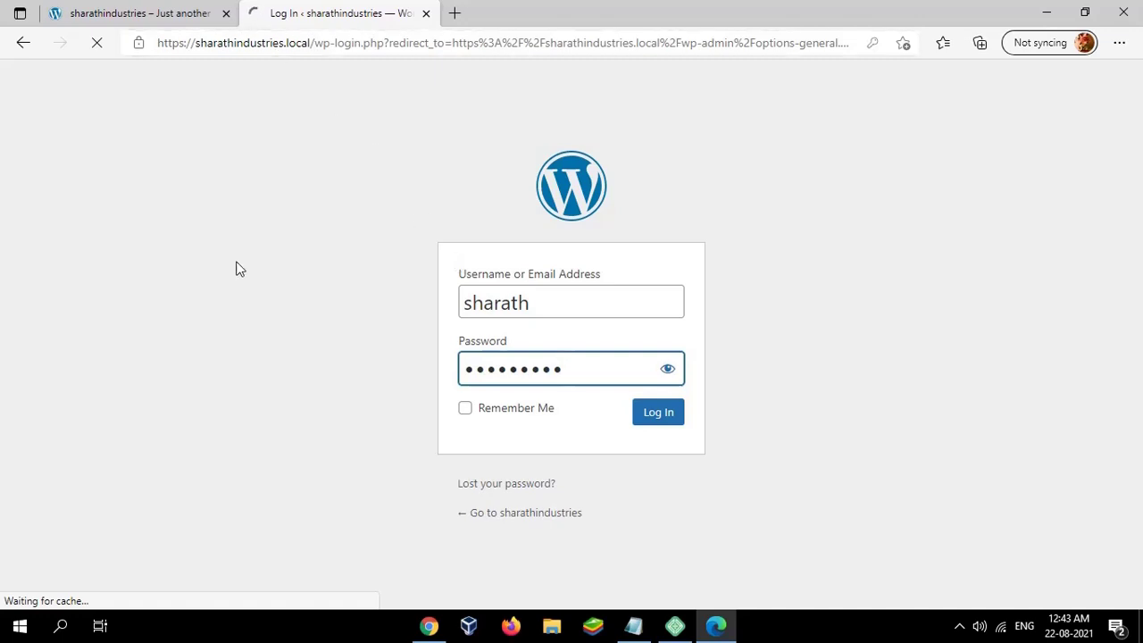
pyautogui.click(145, 18)
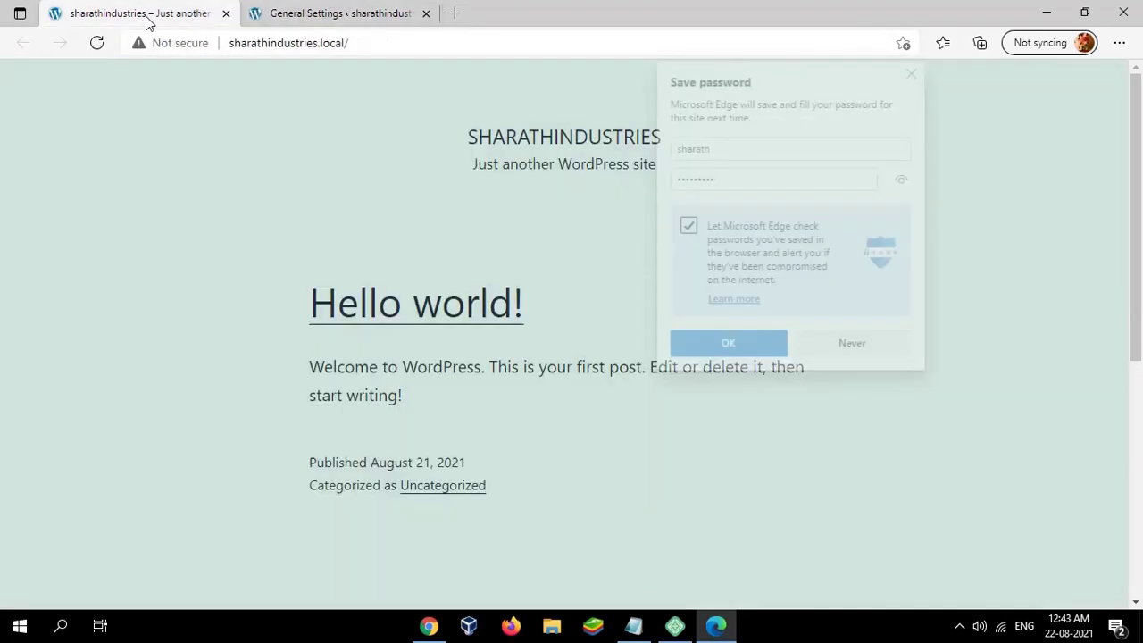
# Reload the front page and confirm via the padlock that the connection is secure.
pyautogui.click(96, 42)
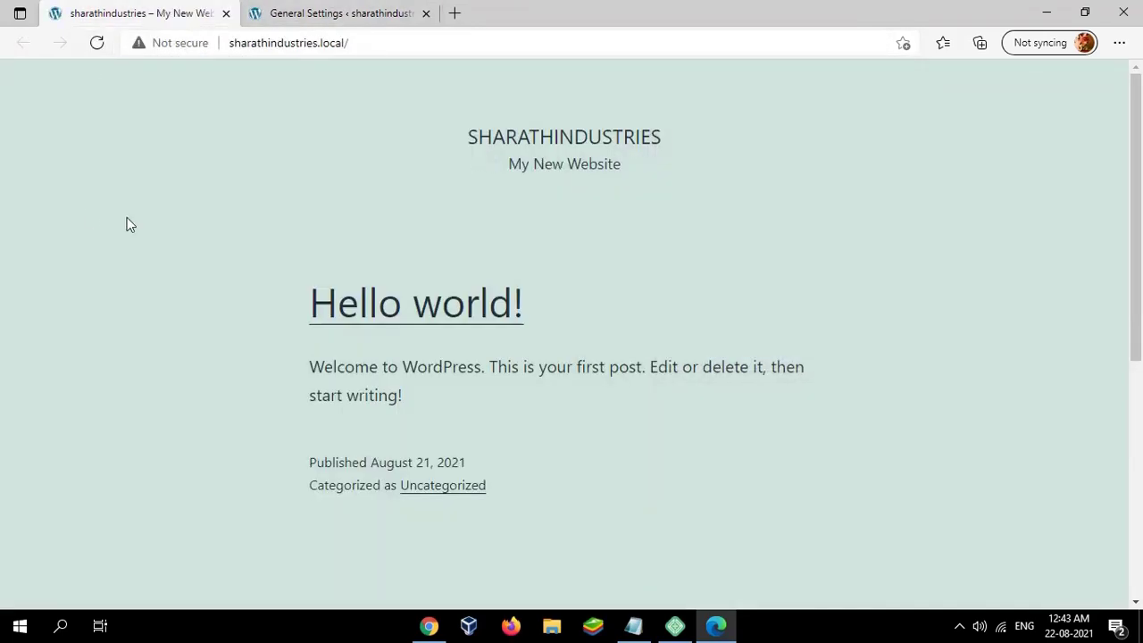
pyautogui.click(98, 44)
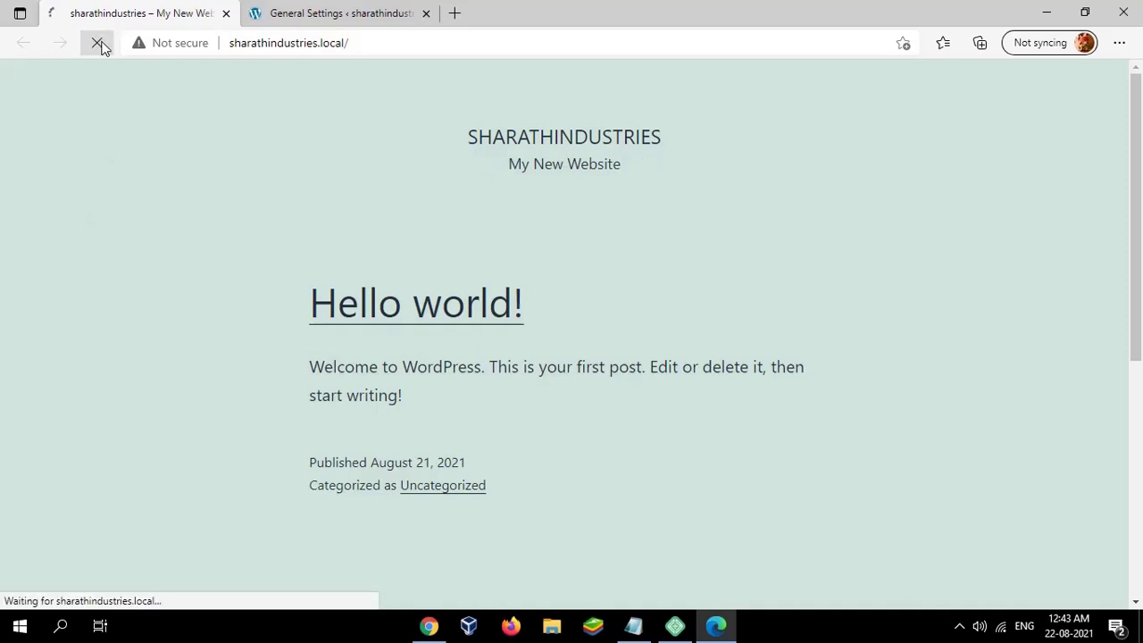
pyautogui.click(139, 43)
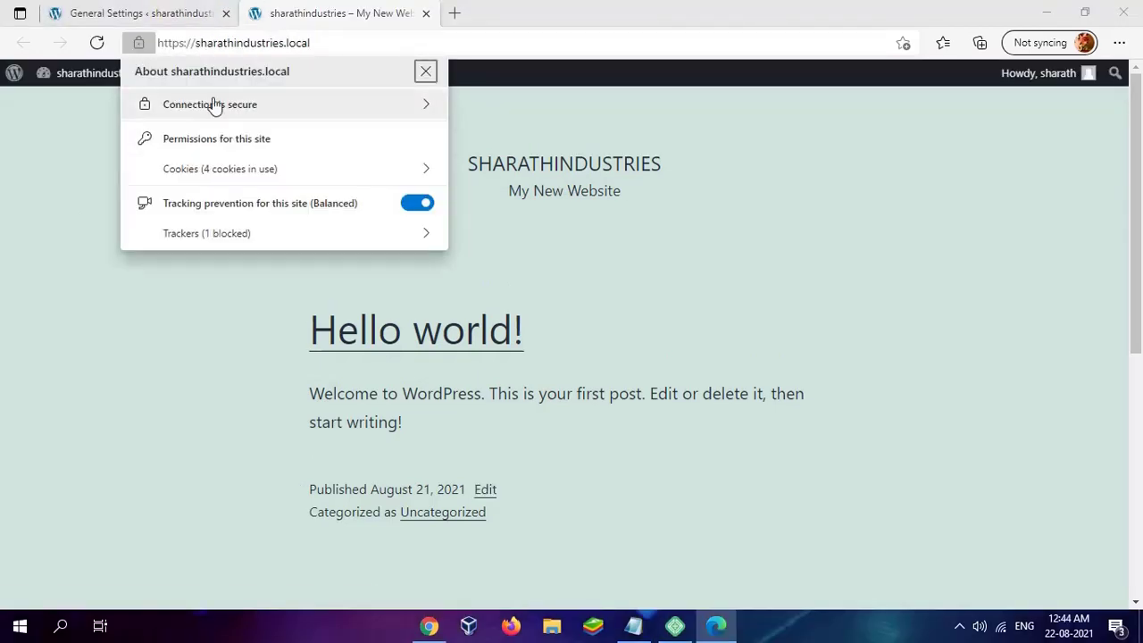
pyautogui.click(214, 309)
pyautogui.scroll(-5, 434, 235)
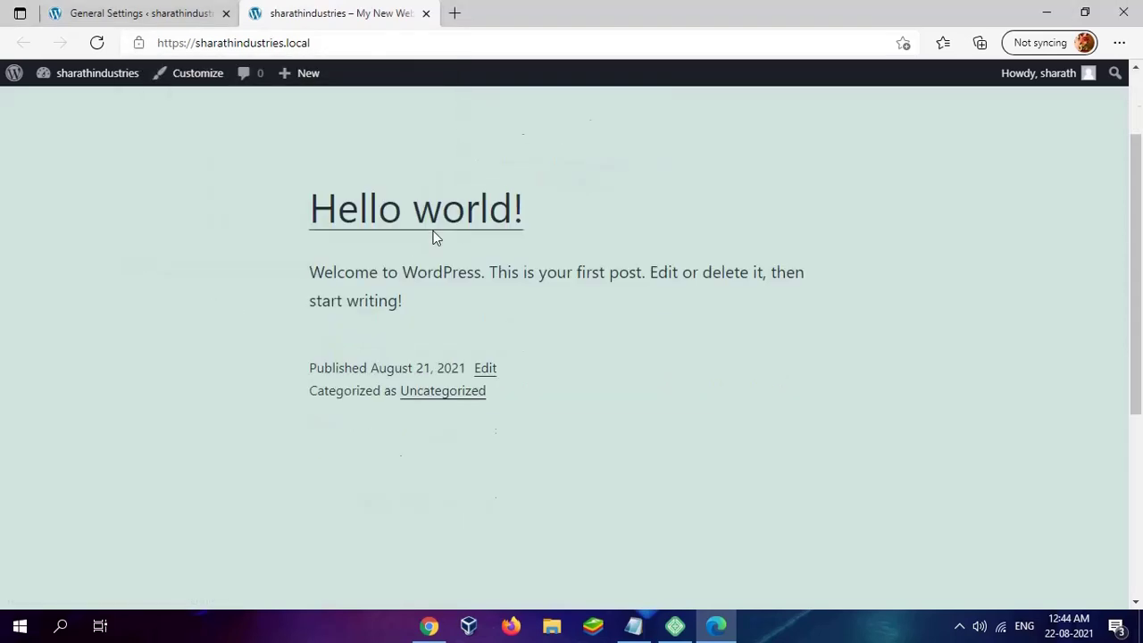
pyautogui.scroll(5, 509, 321)
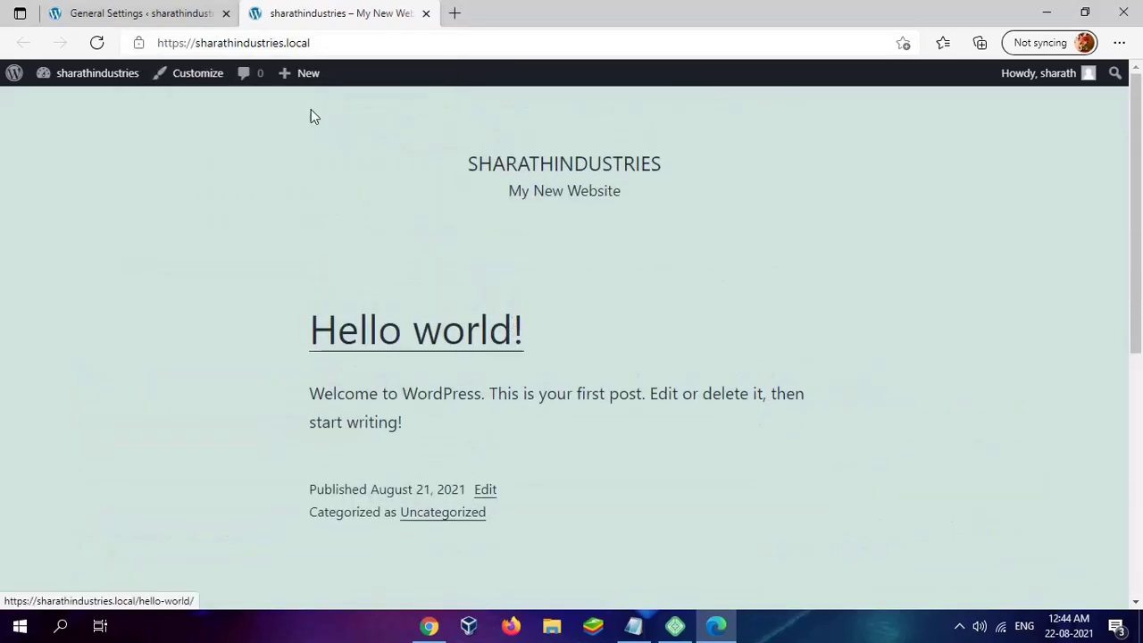
# Compare the front page's My New Website tagline with General Settings, ending on General Settings.
pyautogui.click(161, 14)
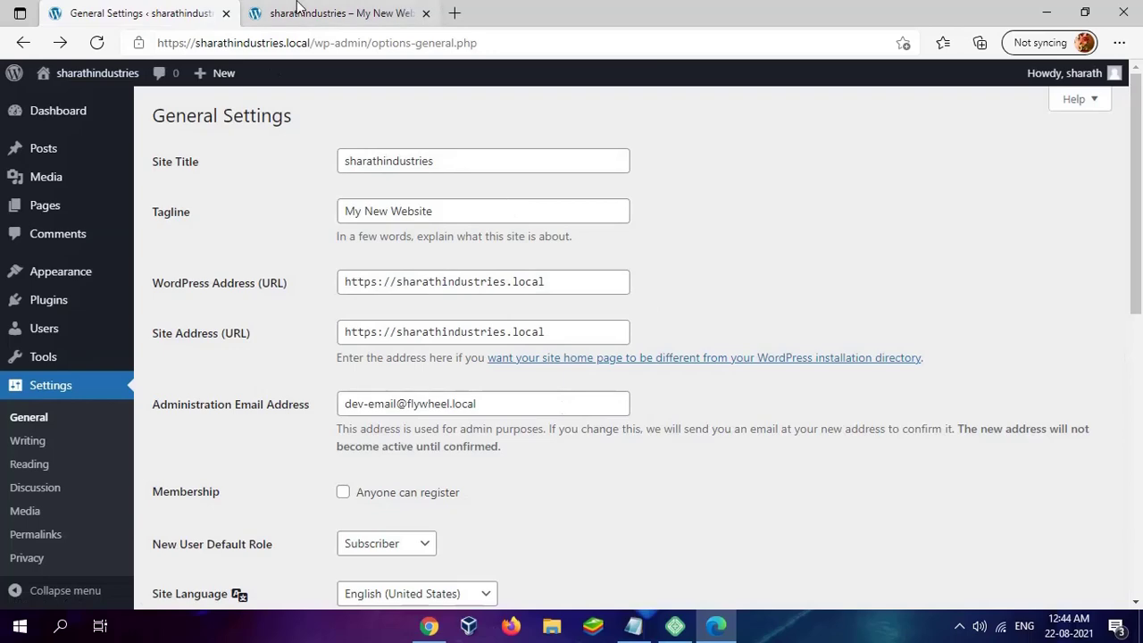
pyautogui.click(334, 14)
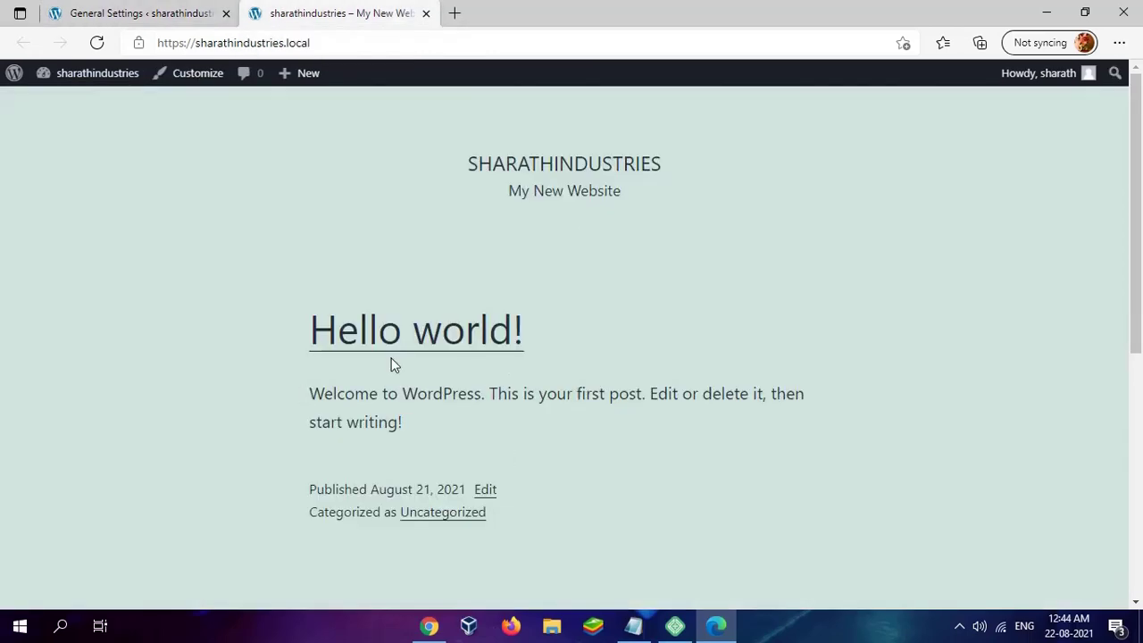
pyautogui.click(77, 11)
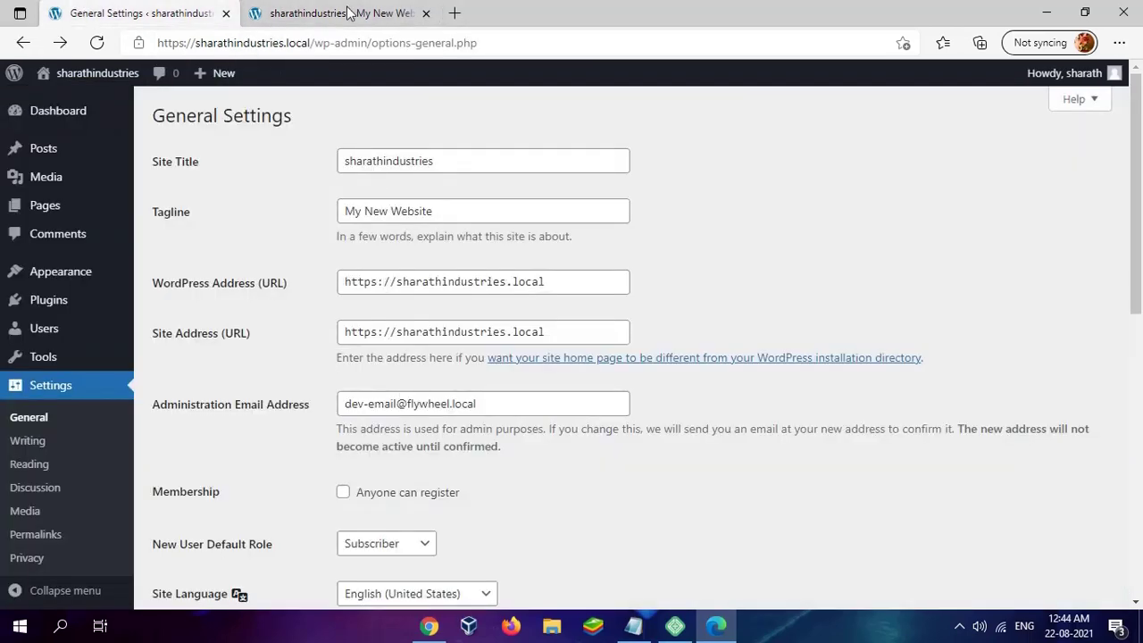
pyautogui.click(348, 12)
pyautogui.scroll(-4, 629, 348)
pyautogui.scroll(4, 629, 351)
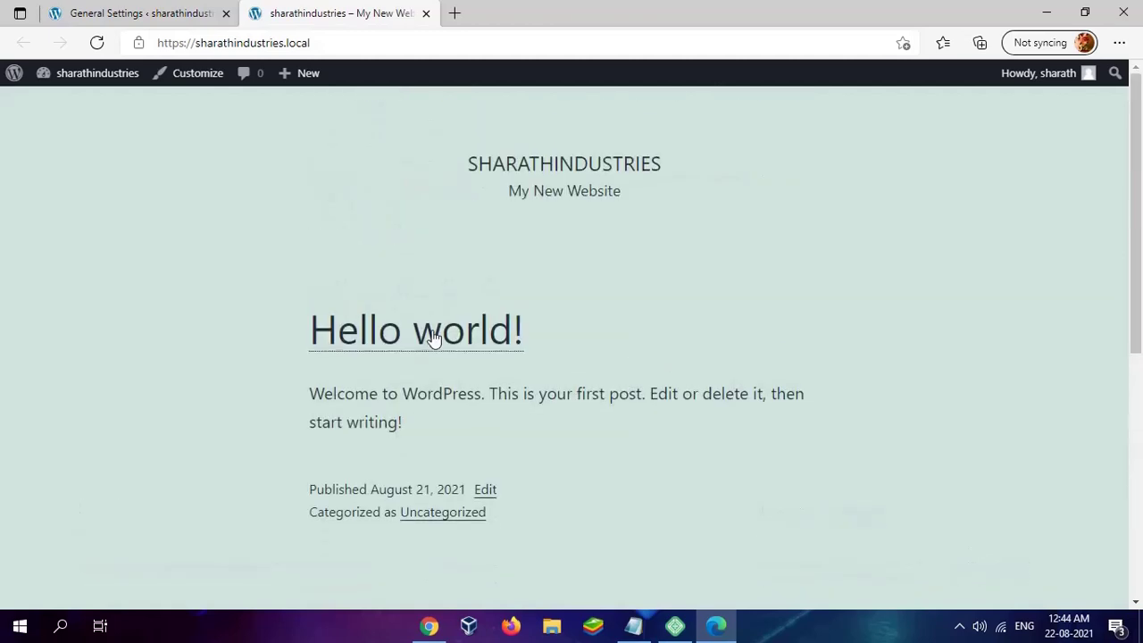
pyautogui.scroll(-5, 625, 446)
pyautogui.scroll(-1, 723, 391)
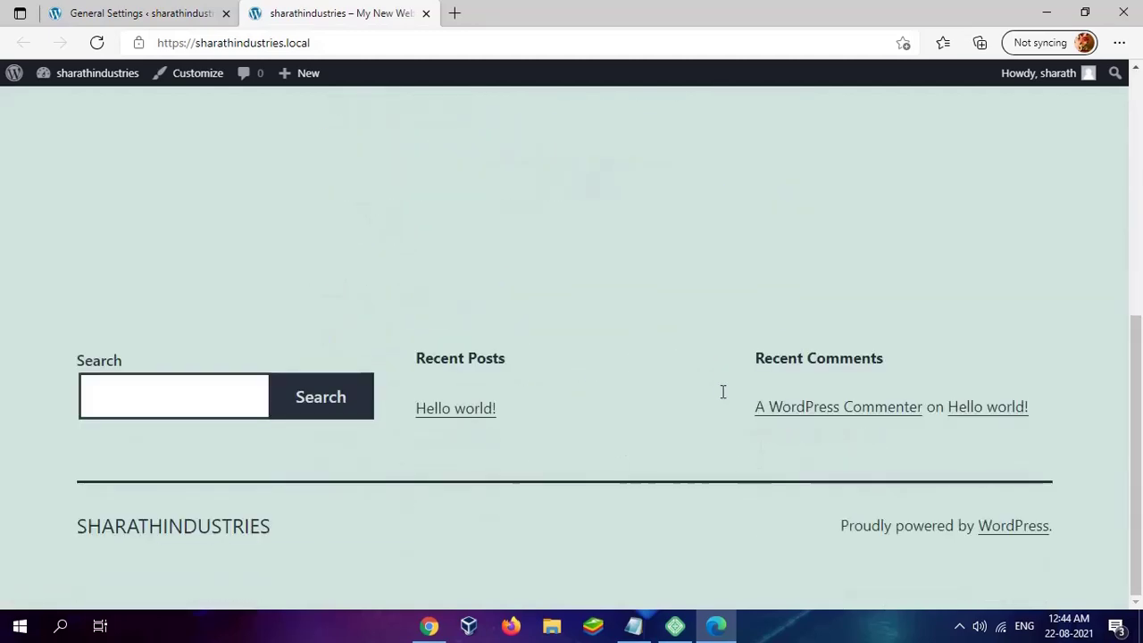
pyautogui.scroll(5, 721, 391)
pyautogui.scroll(-5, 714, 402)
pyautogui.scroll(-1, 759, 357)
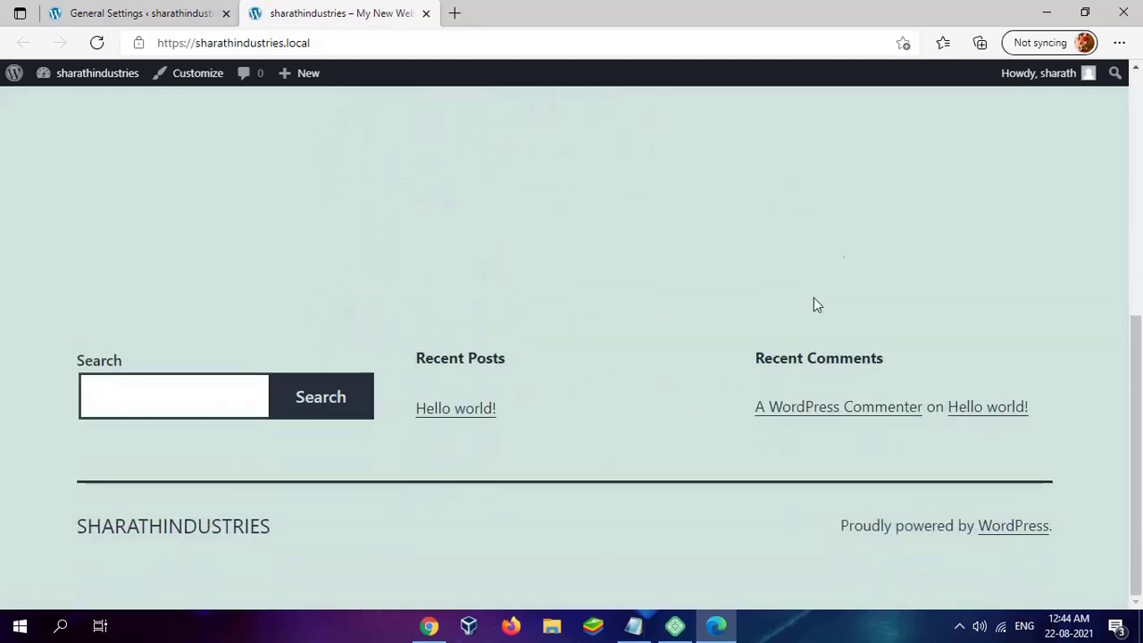
pyautogui.scroll(5, 537, 397)
pyautogui.click(143, 13)
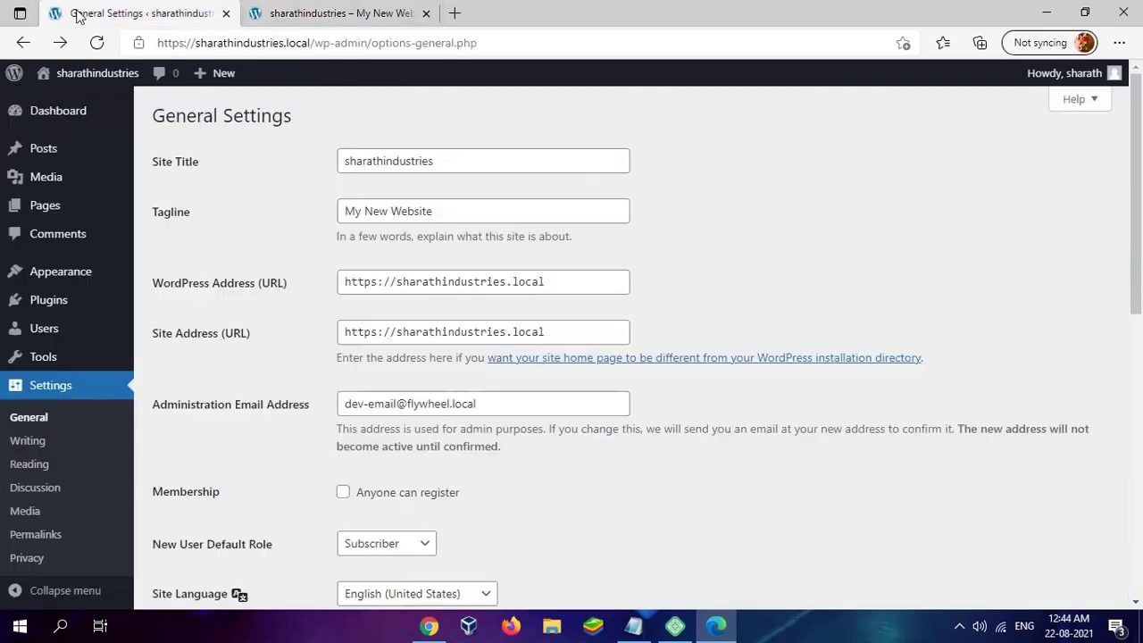
# Trash the Hello world! post from All Posts, then delete it permanently from Trash.
pyautogui.click(62, 158)
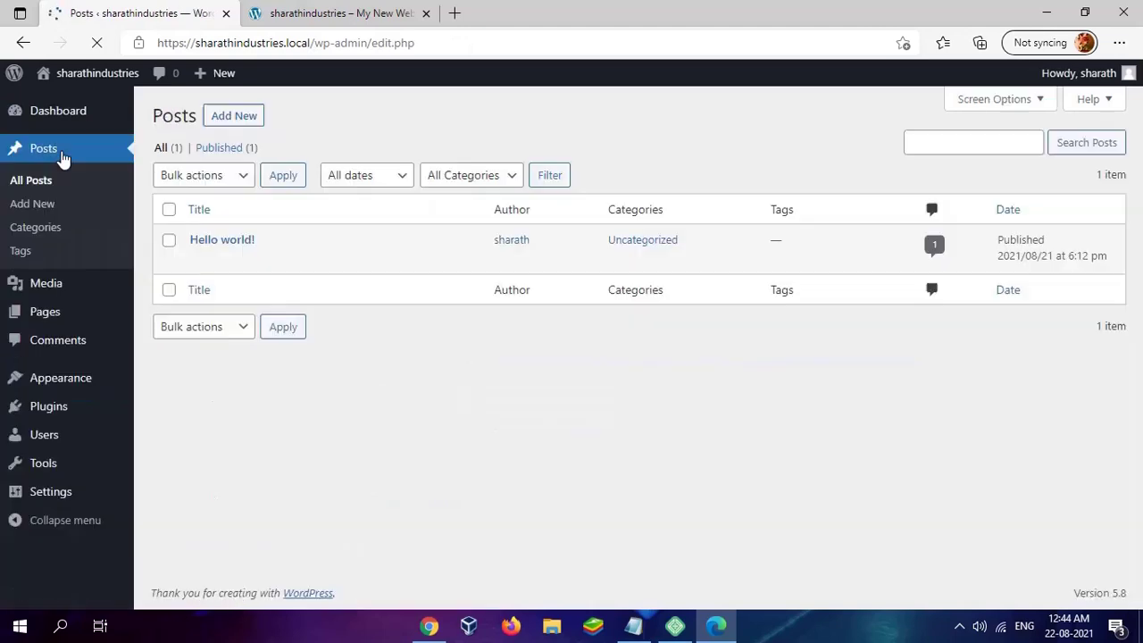
pyautogui.click(170, 241)
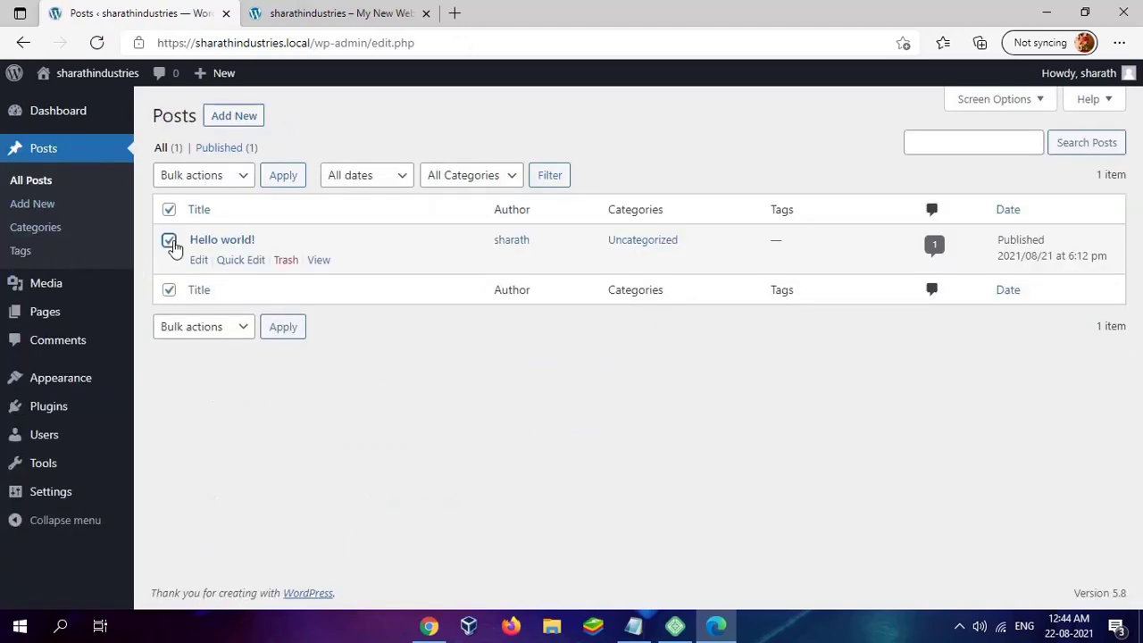
pyautogui.click(283, 261)
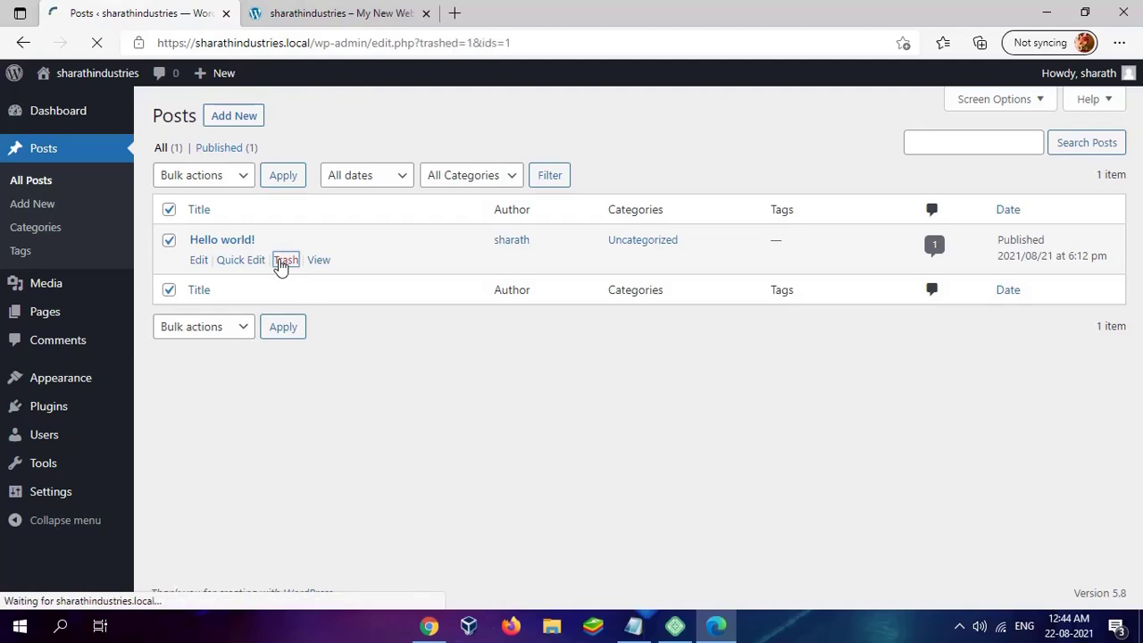
pyautogui.click(207, 198)
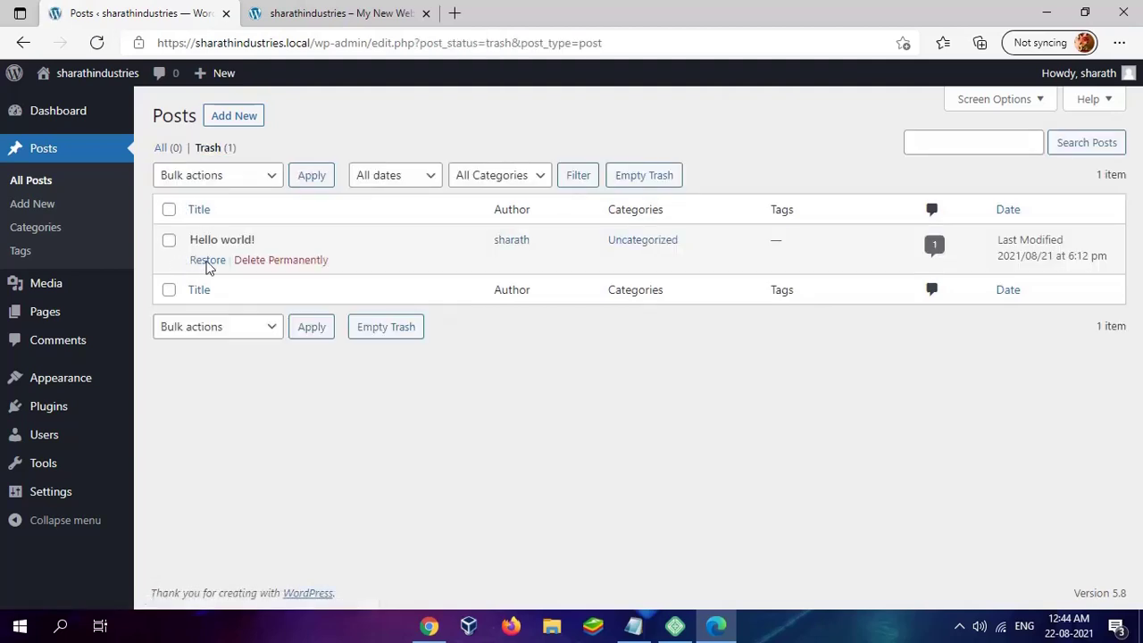
pyautogui.click(273, 261)
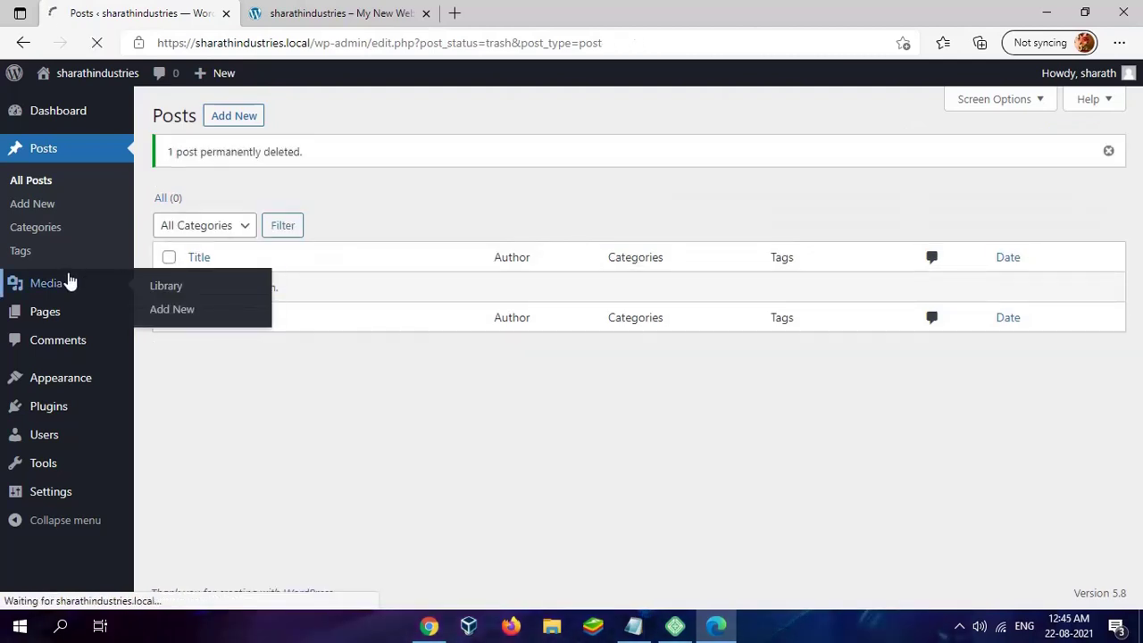
# Move the Sample Page to the trash from the Pages list.
pyautogui.click(69, 282)
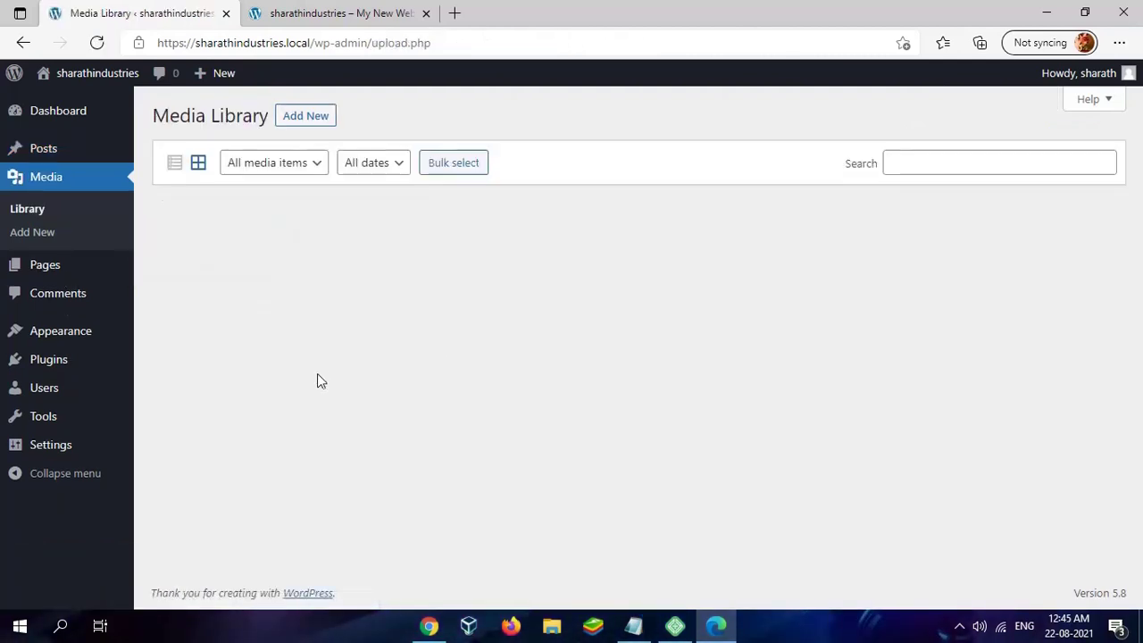
pyautogui.click(80, 271)
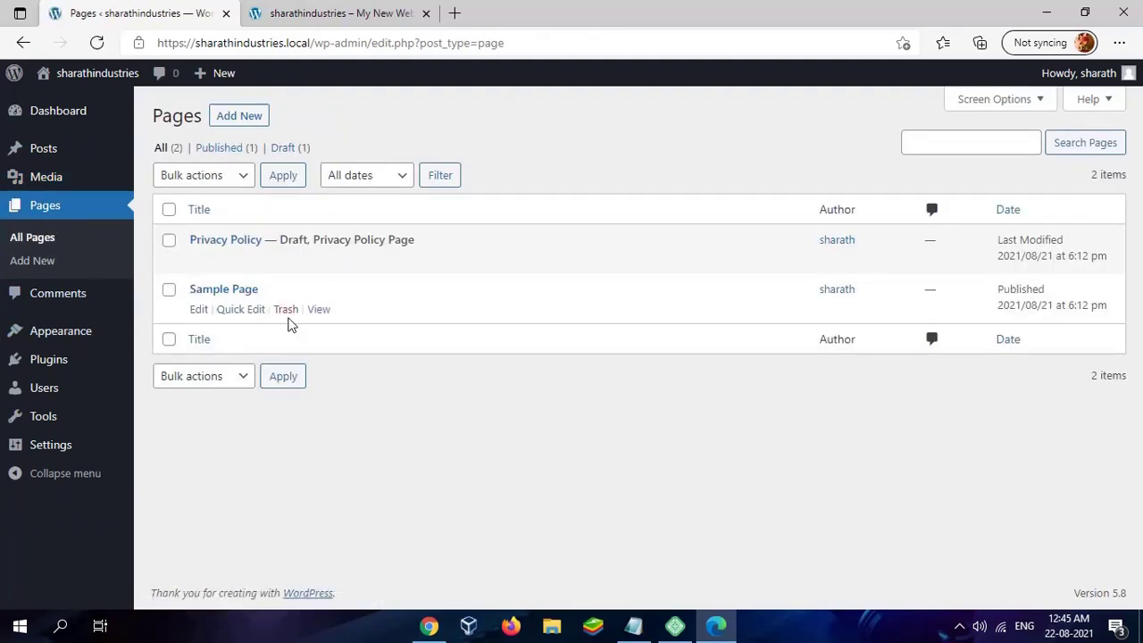
pyautogui.click(287, 312)
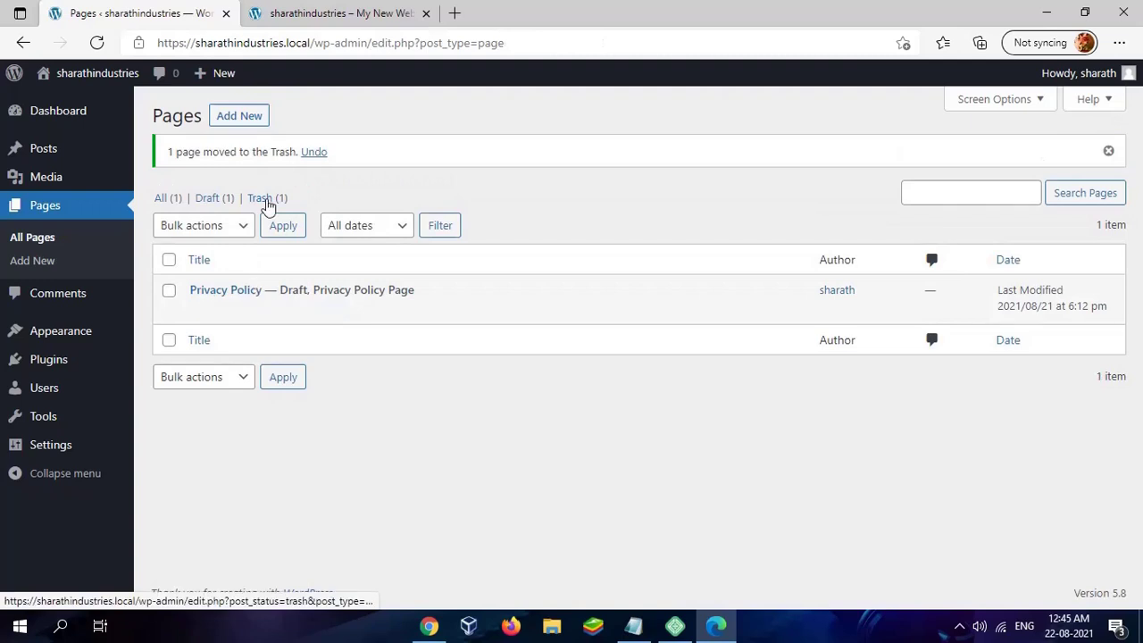
# Permanently delete Sample Page from Trash, then view the Comments list.
pyautogui.click(268, 199)
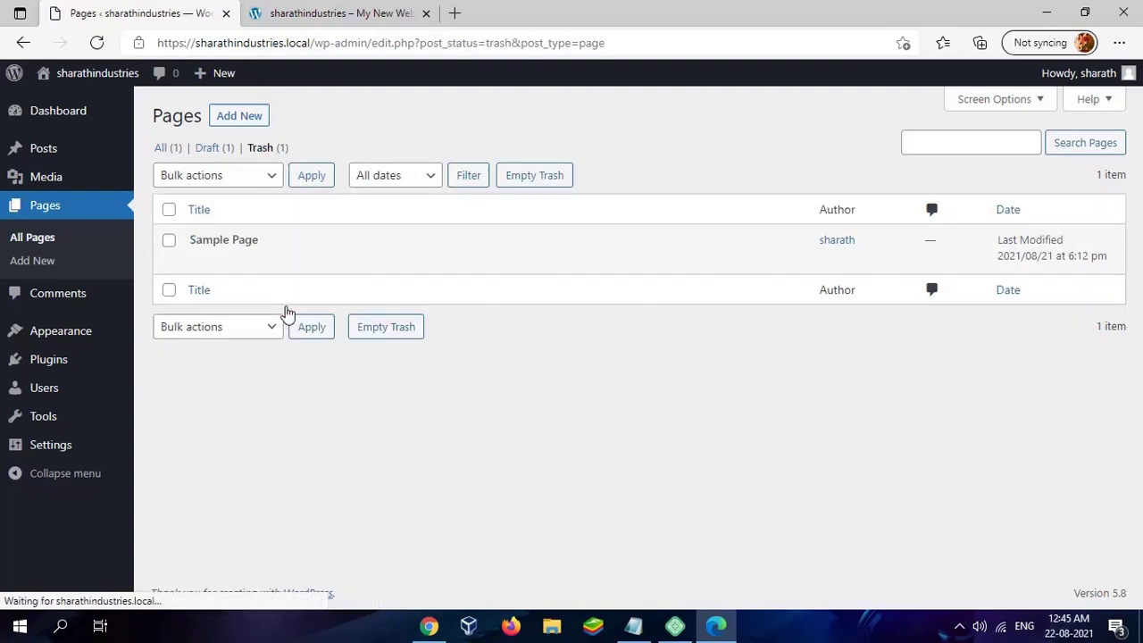
pyautogui.click(265, 261)
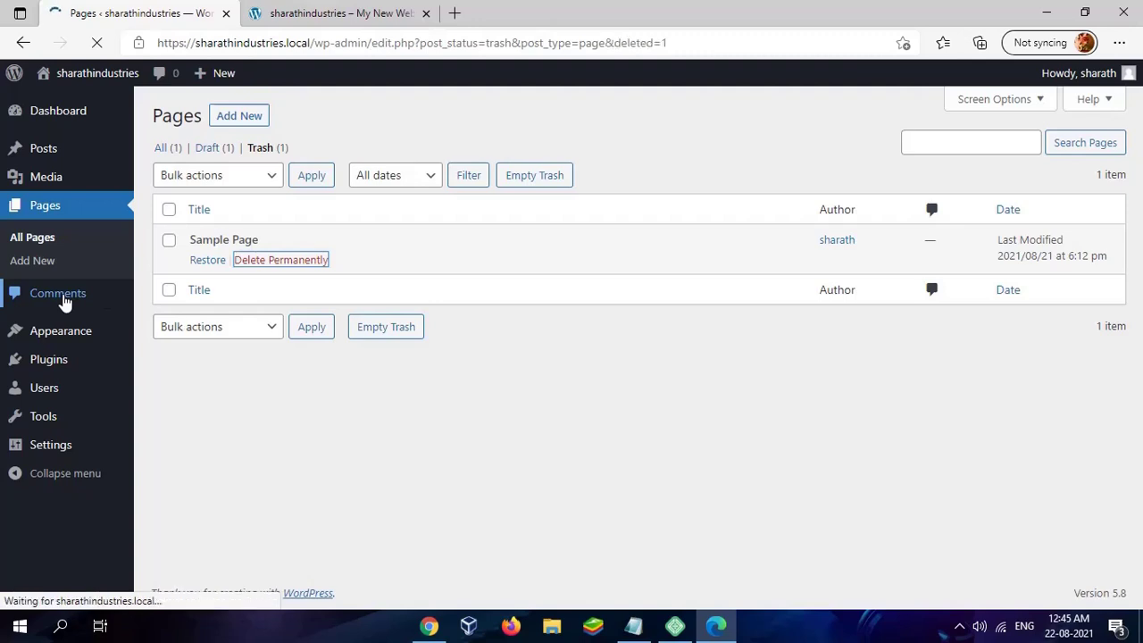
pyautogui.click(63, 303)
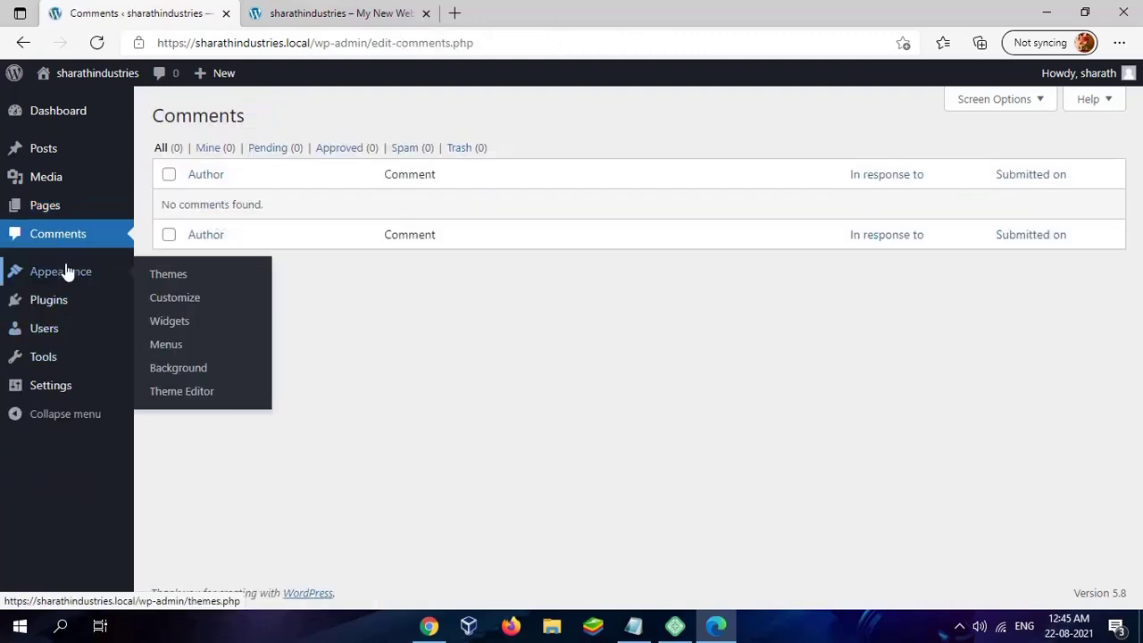
# Reload the front page to confirm it reads 'Nothing here', then return to admin Comments.
pyautogui.click(375, 12)
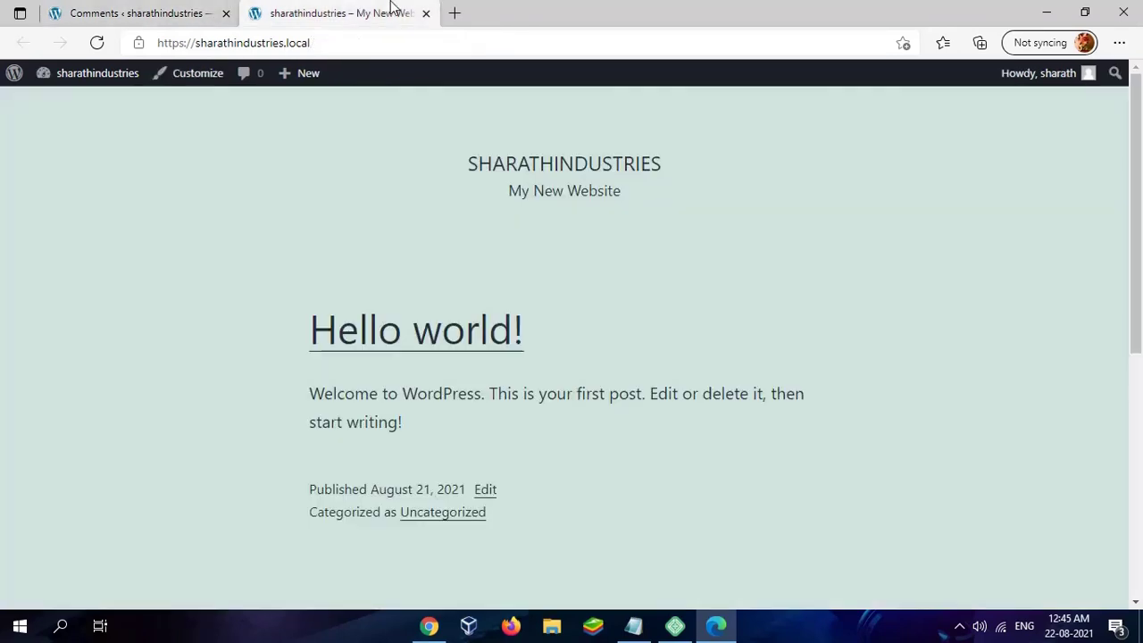
pyautogui.click(96, 42)
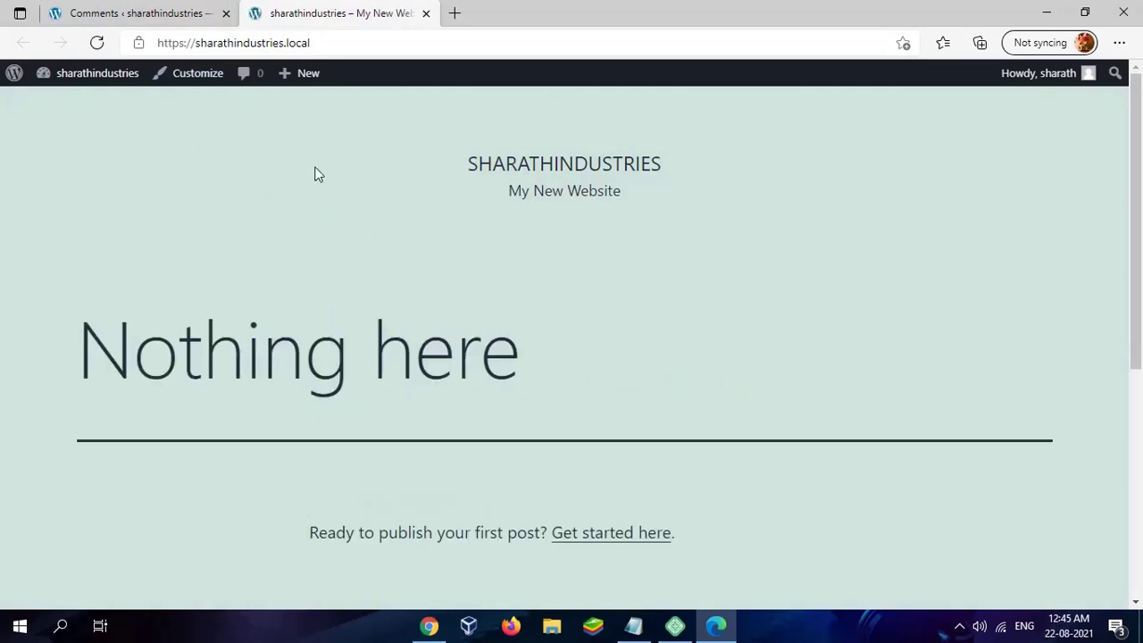
pyautogui.moveTo(95, 346); pyautogui.dragTo(505, 336)
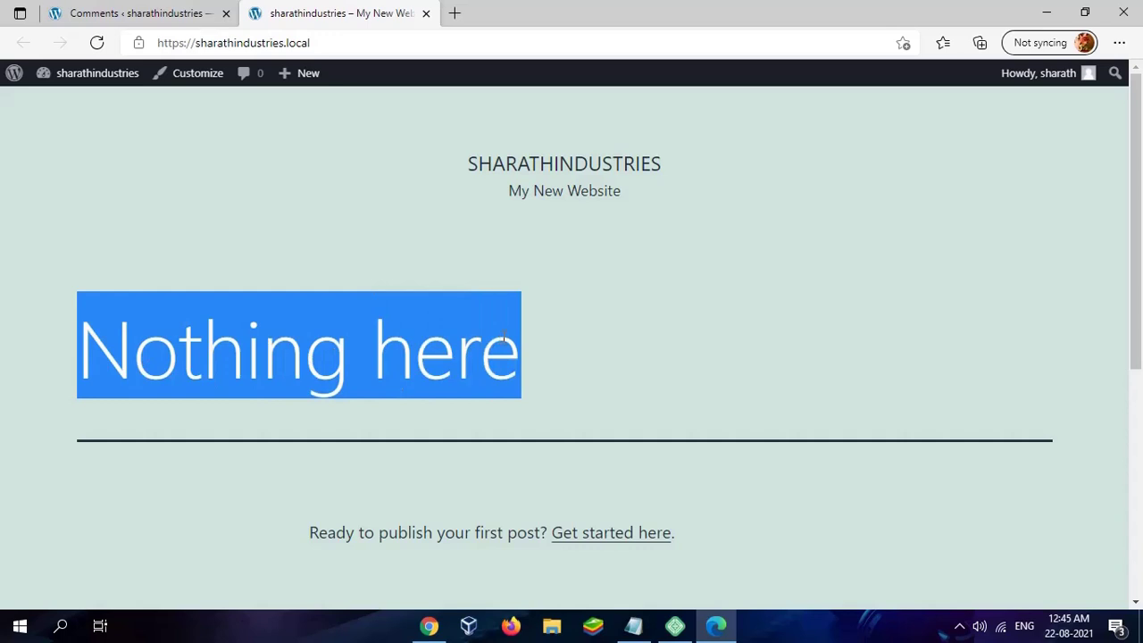
pyautogui.click(581, 300)
pyautogui.moveTo(102, 348); pyautogui.dragTo(547, 407)
pyautogui.click(588, 392)
pyautogui.scroll(-5, 587, 394)
pyautogui.scroll(5, 585, 399)
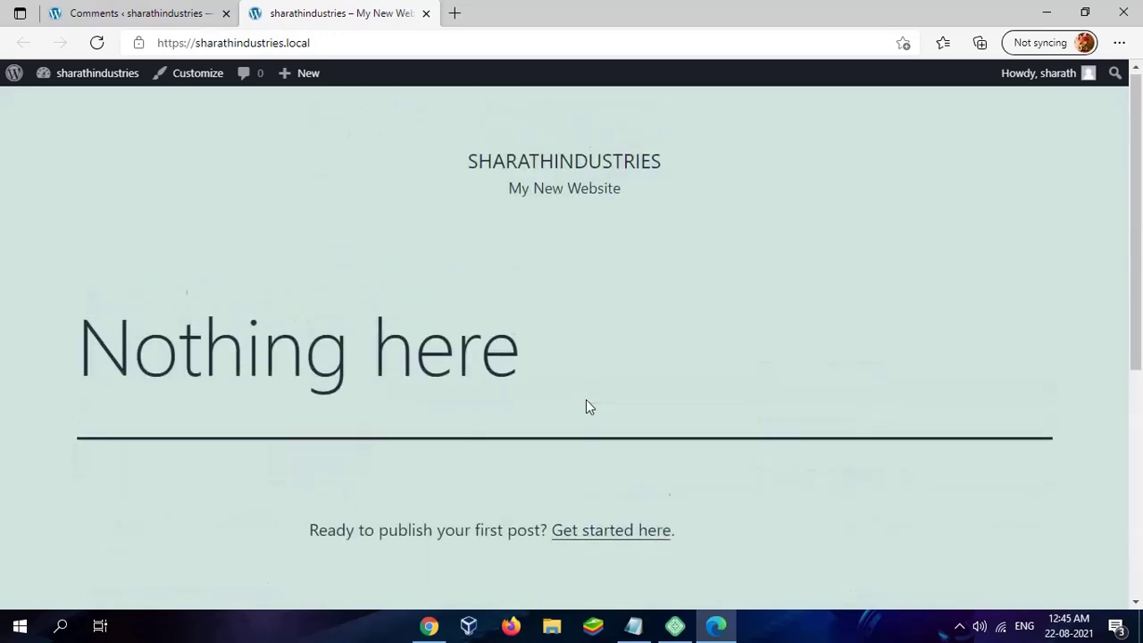
pyautogui.click(143, 12)
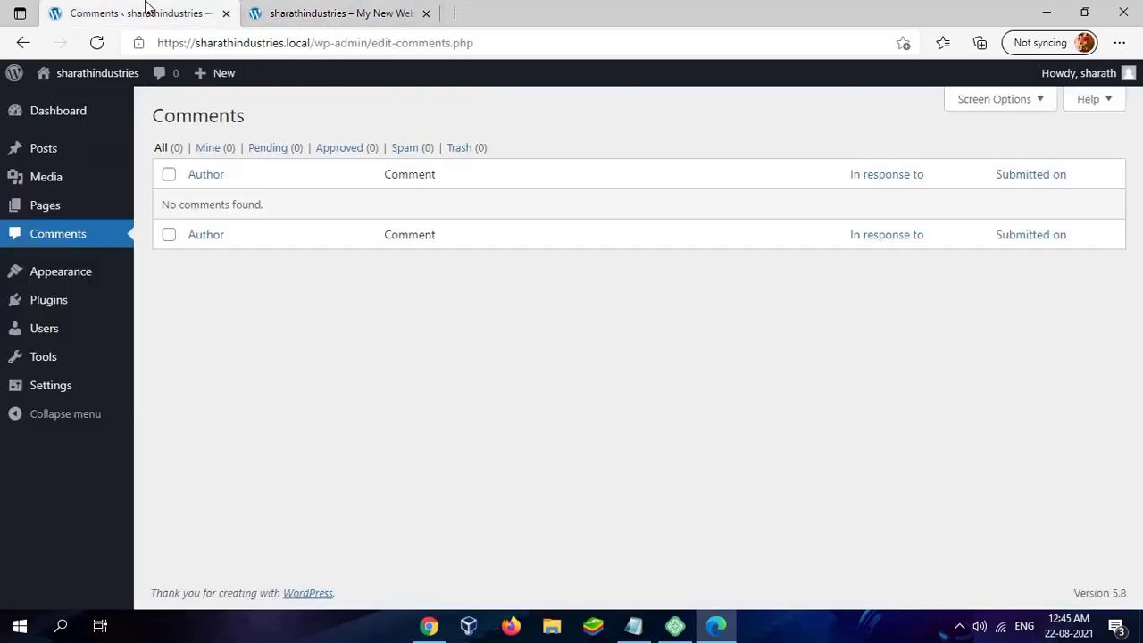
pyautogui.moveTo(63, 286)
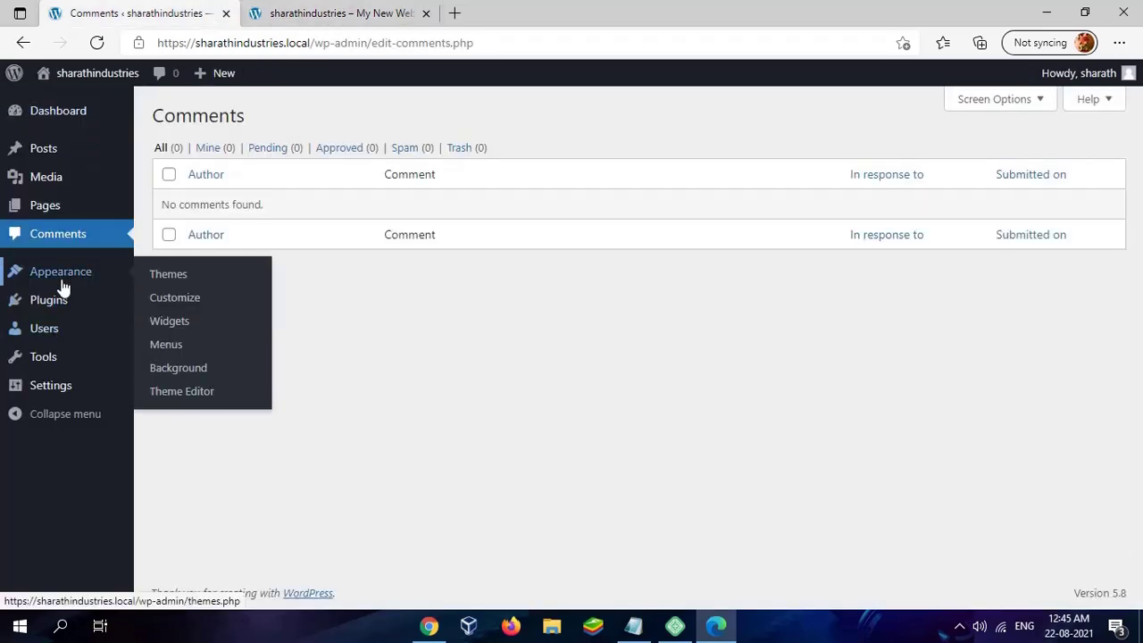
# Search the theme directory for 'astra' and install the Astra theme.
pyautogui.click(170, 282)
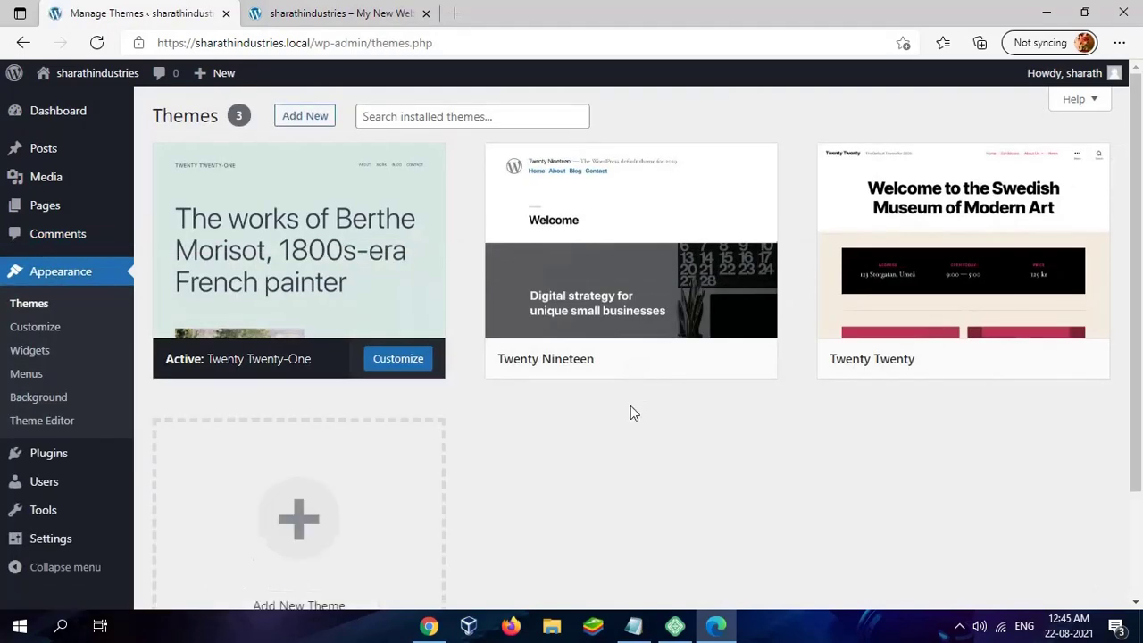
pyautogui.click(312, 120)
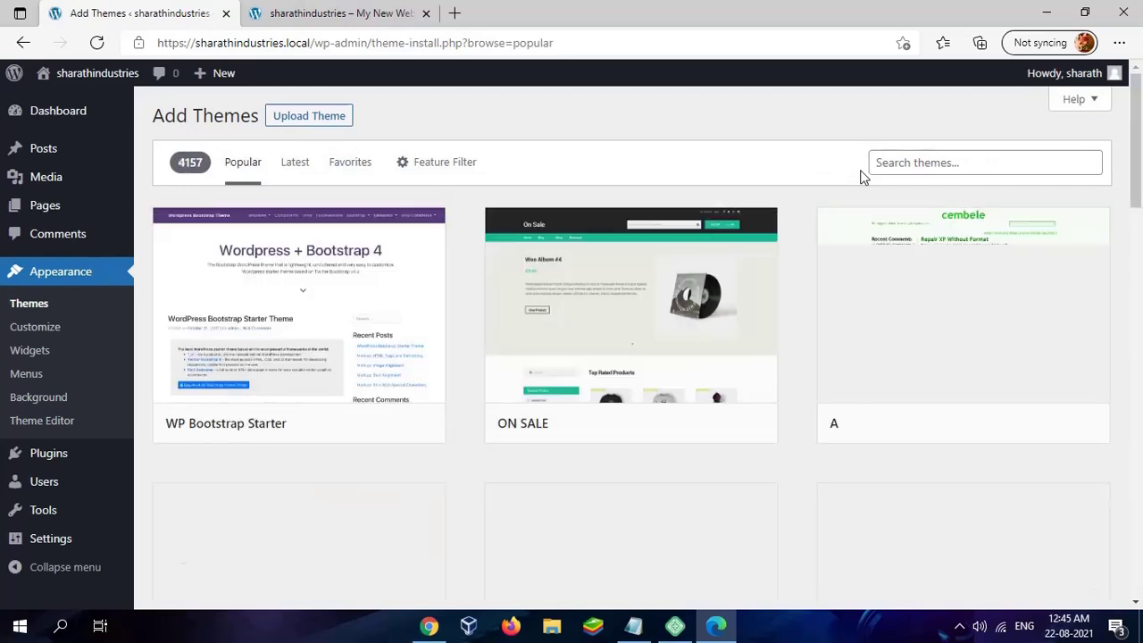
pyautogui.click(928, 163)
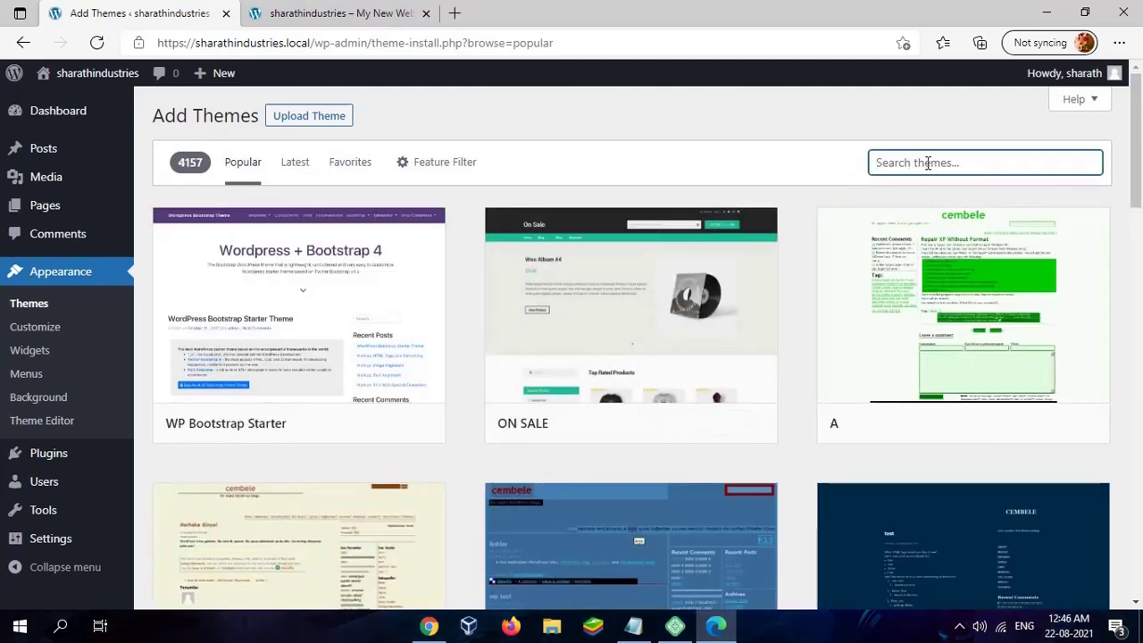
pyautogui.write('astra')
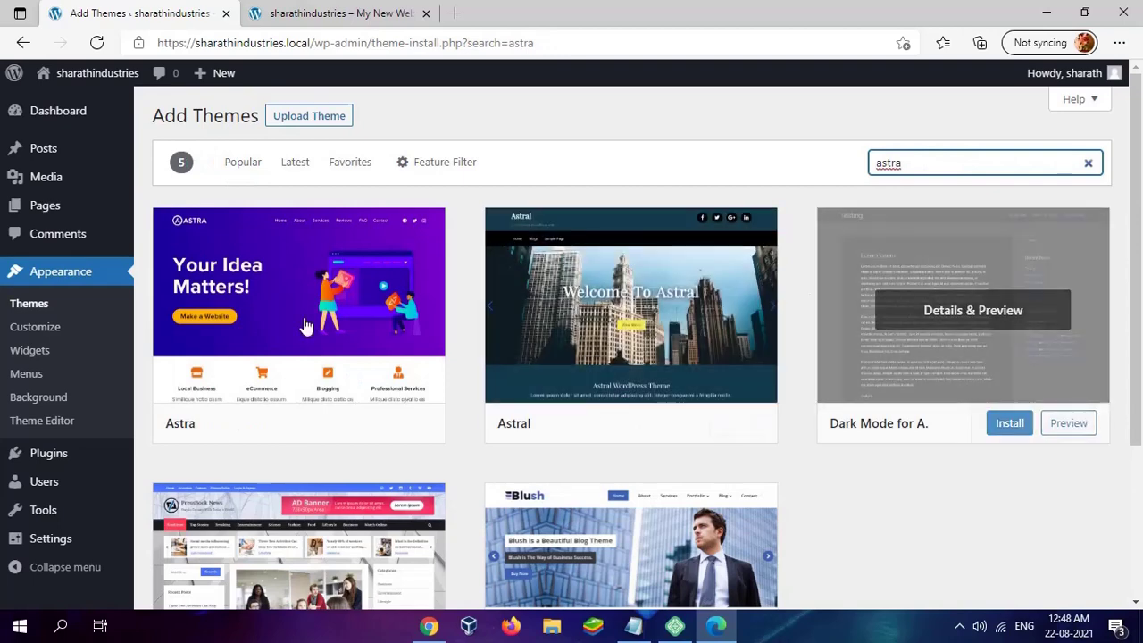
pyautogui.moveTo(238, 408)
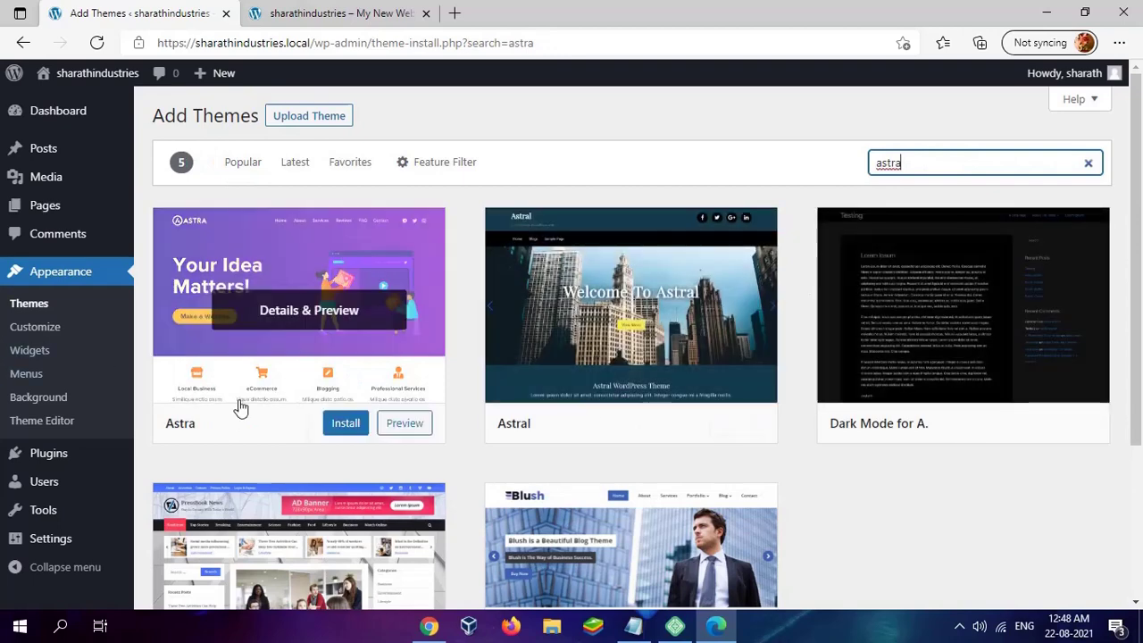
pyautogui.click(350, 424)
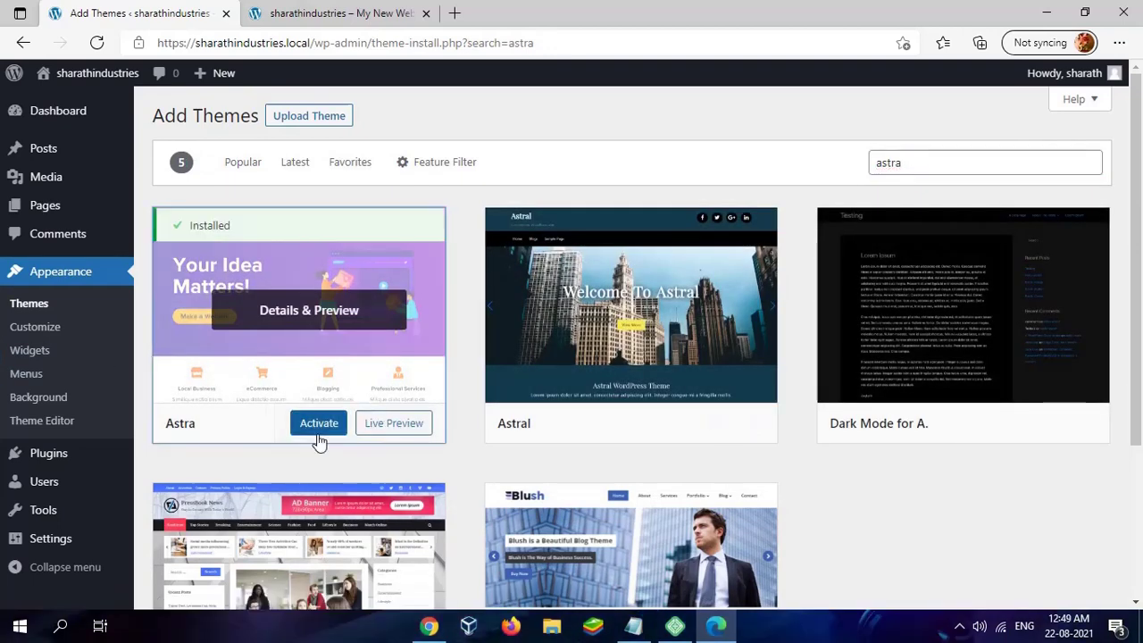
# Activate Astra and reload the front page to review its Search and Recent Posts sidebar layout.
pyautogui.click(315, 428)
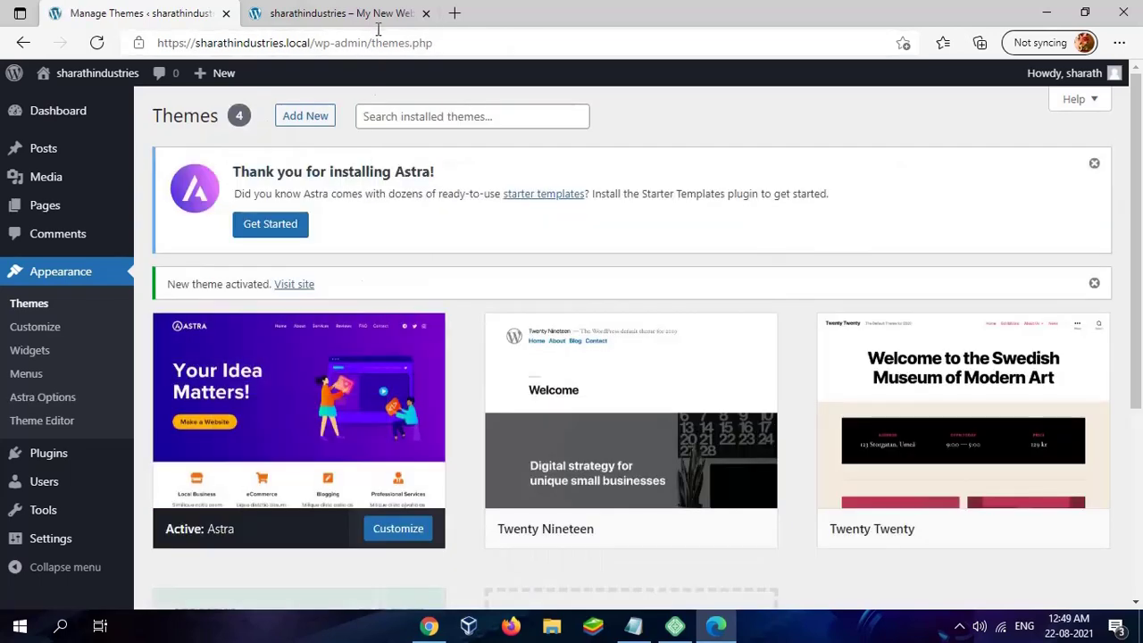
pyautogui.click(373, 16)
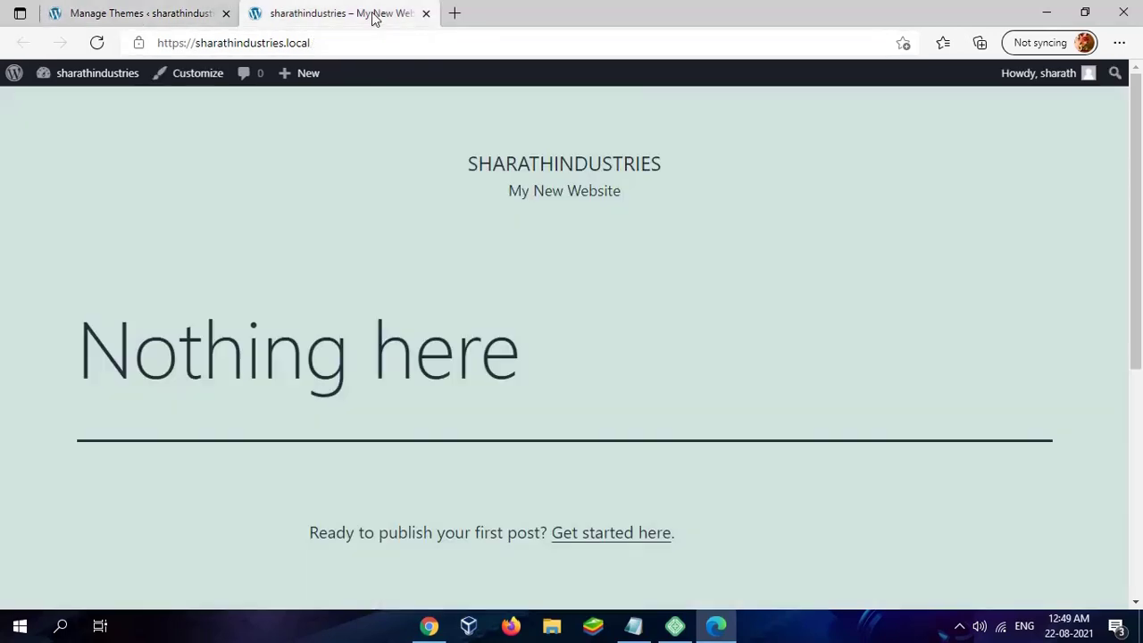
pyautogui.click(97, 42)
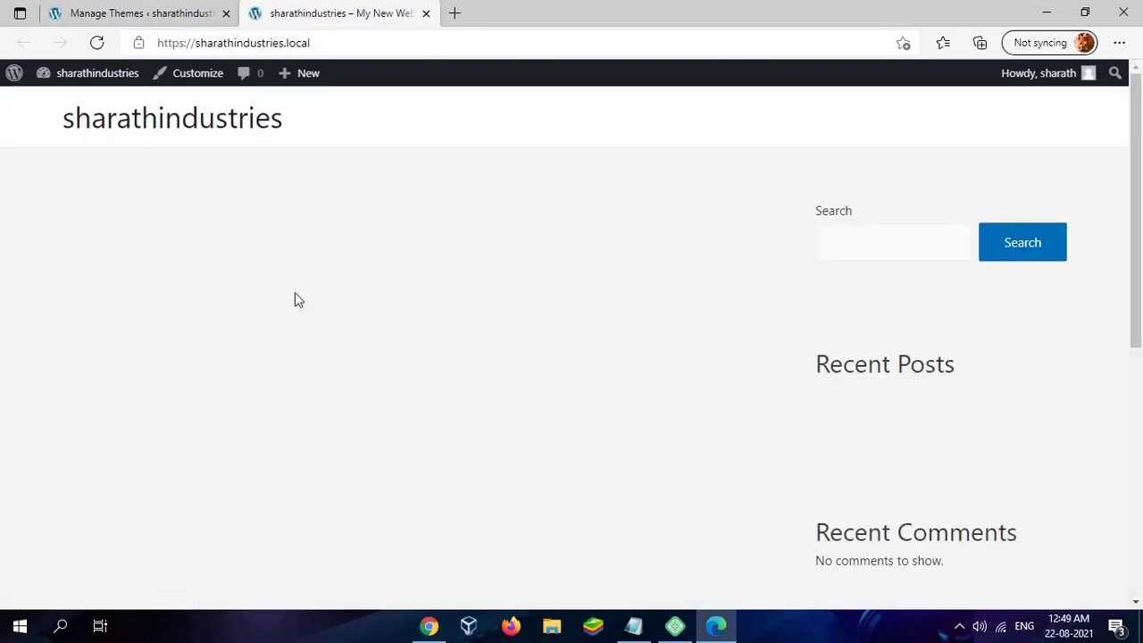
pyautogui.scroll(-5, 295, 298)
pyautogui.scroll(5, 295, 298)
pyautogui.scroll(-4, 297, 295)
pyautogui.scroll(4, 296, 304)
pyautogui.scroll(-5, 526, 385)
pyautogui.scroll(5, 526, 385)
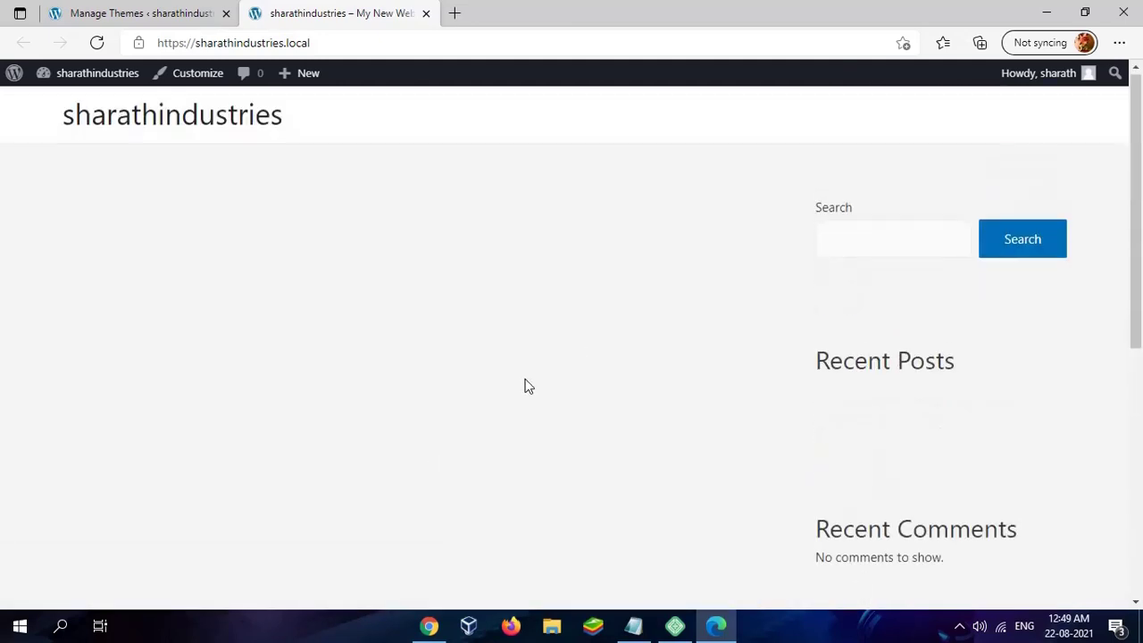
# Launch Astra's Starter Templates from the theme notice and pick Elementor as the page builder.
pyautogui.click(143, 12)
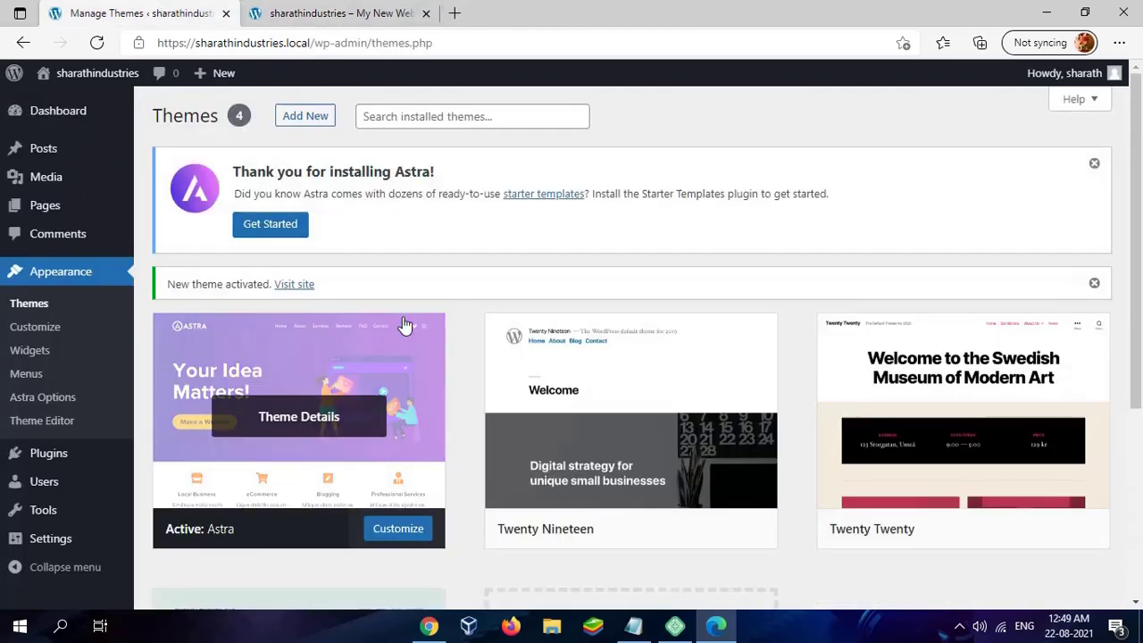
pyautogui.click(250, 223)
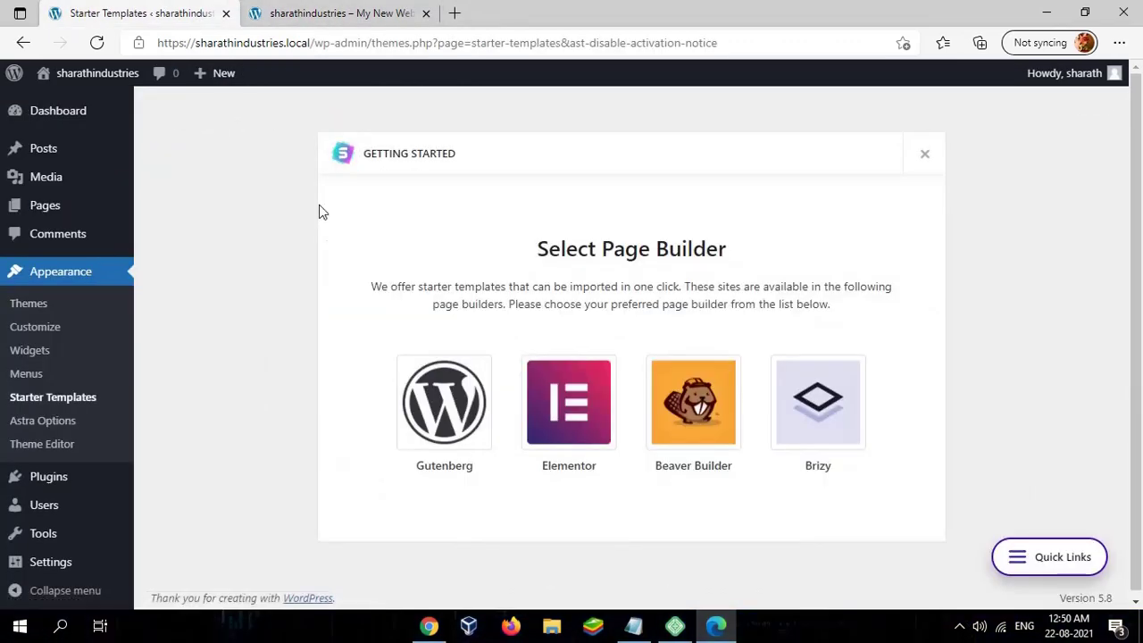
pyautogui.moveTo(536, 250); pyautogui.dragTo(721, 256)
pyautogui.click(648, 324)
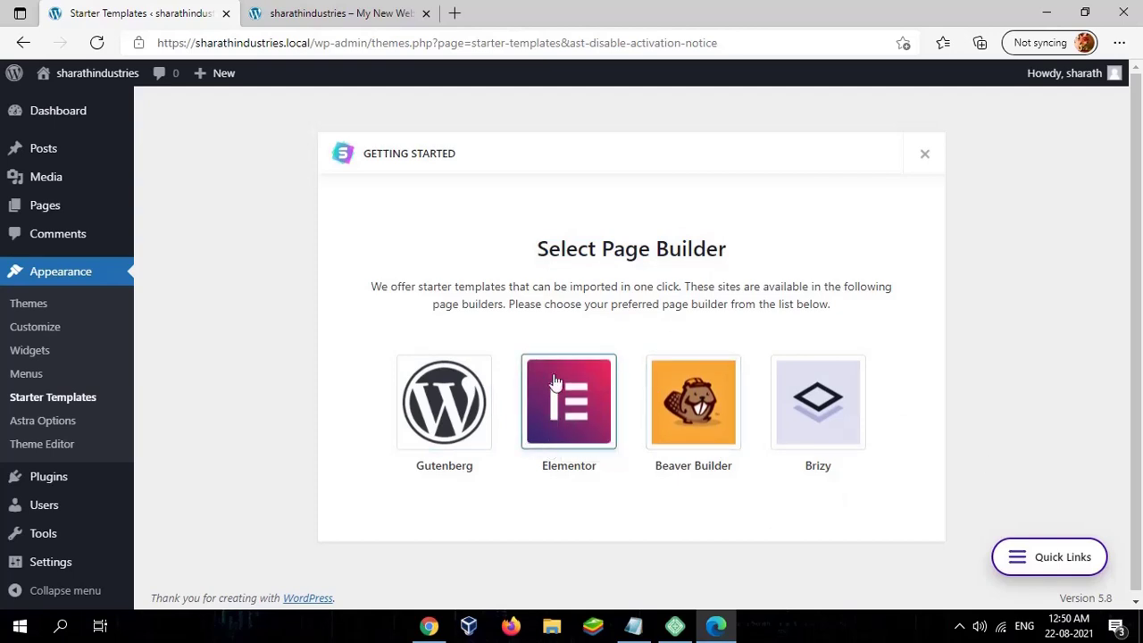
pyautogui.scroll(-1, 555, 382)
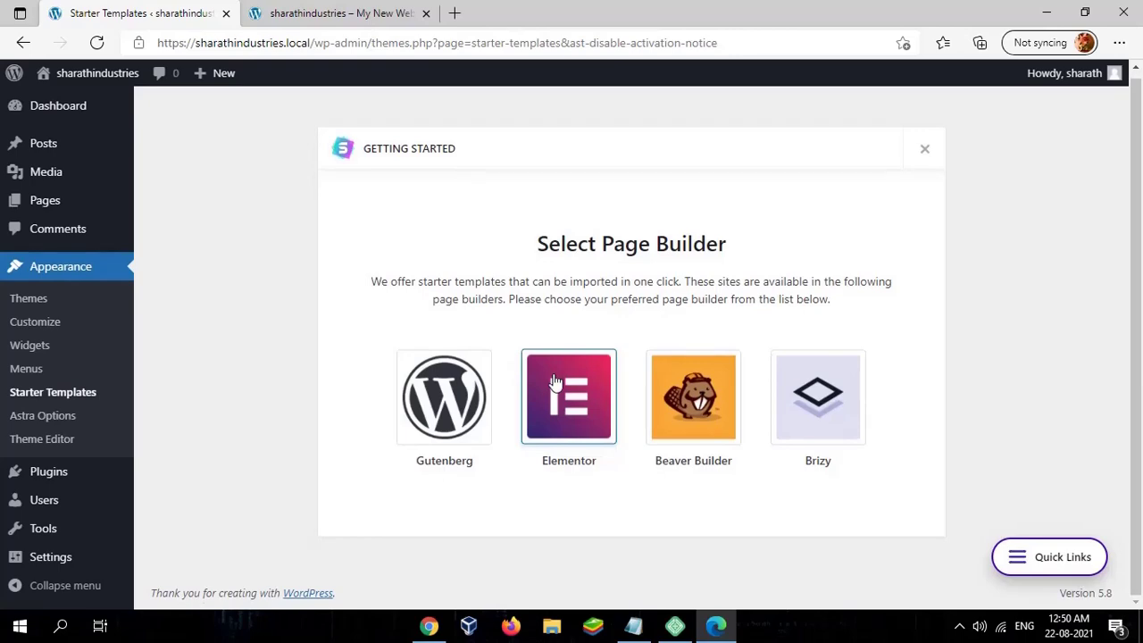
pyautogui.click(598, 398)
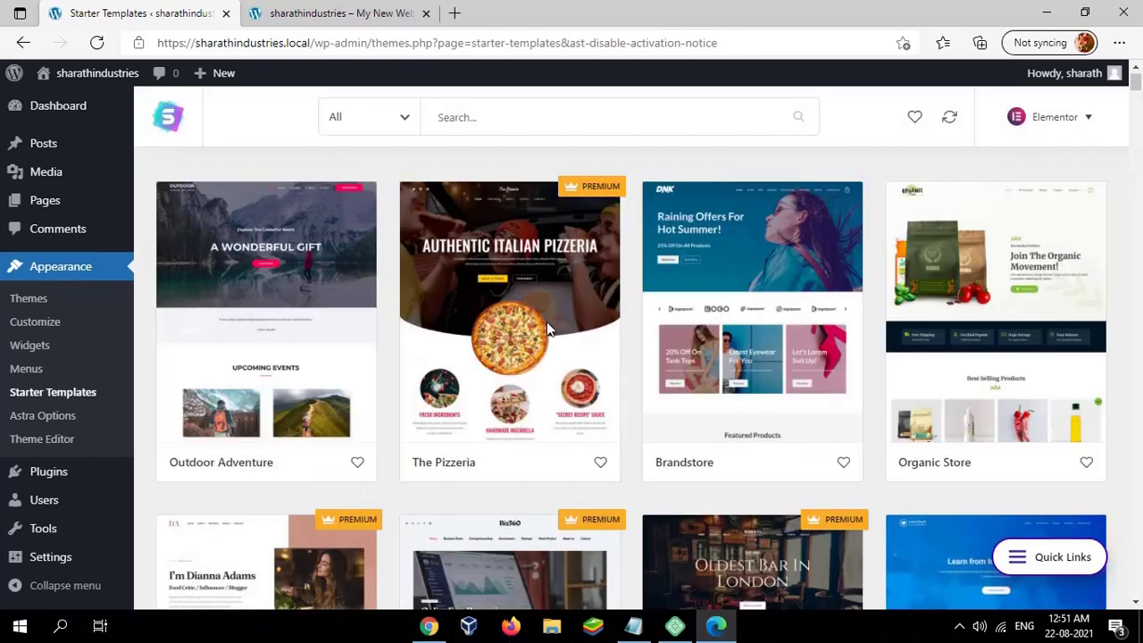
# Scroll through the Elementor starter template designs and open the Mountain template's details.
pyautogui.scroll(-6, 826, 273)
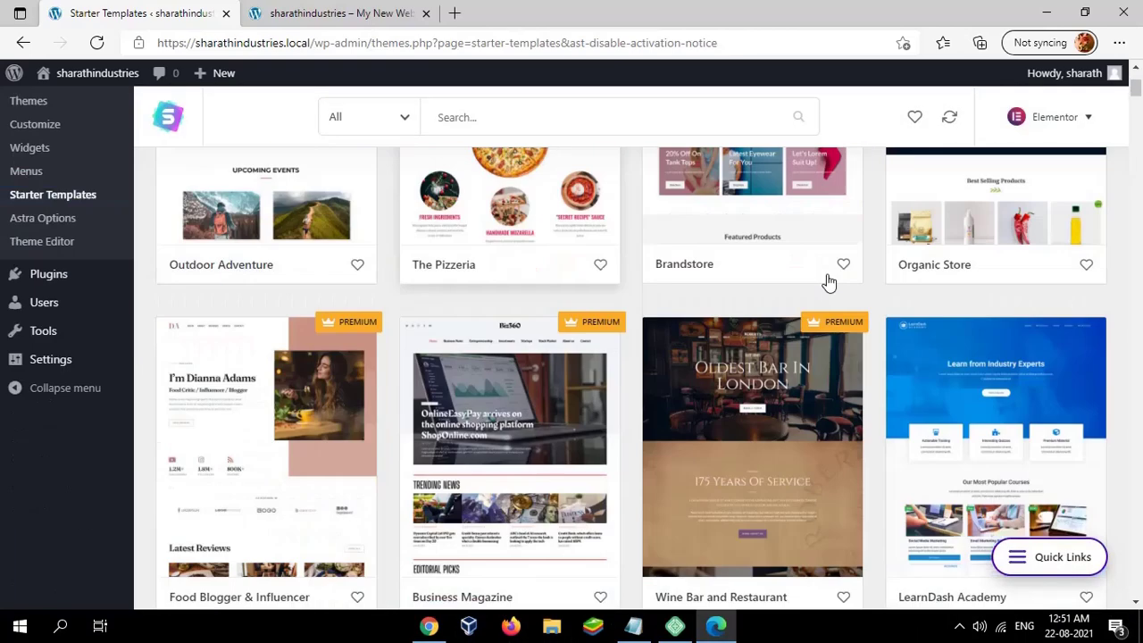
pyautogui.scroll(-6, 827, 273)
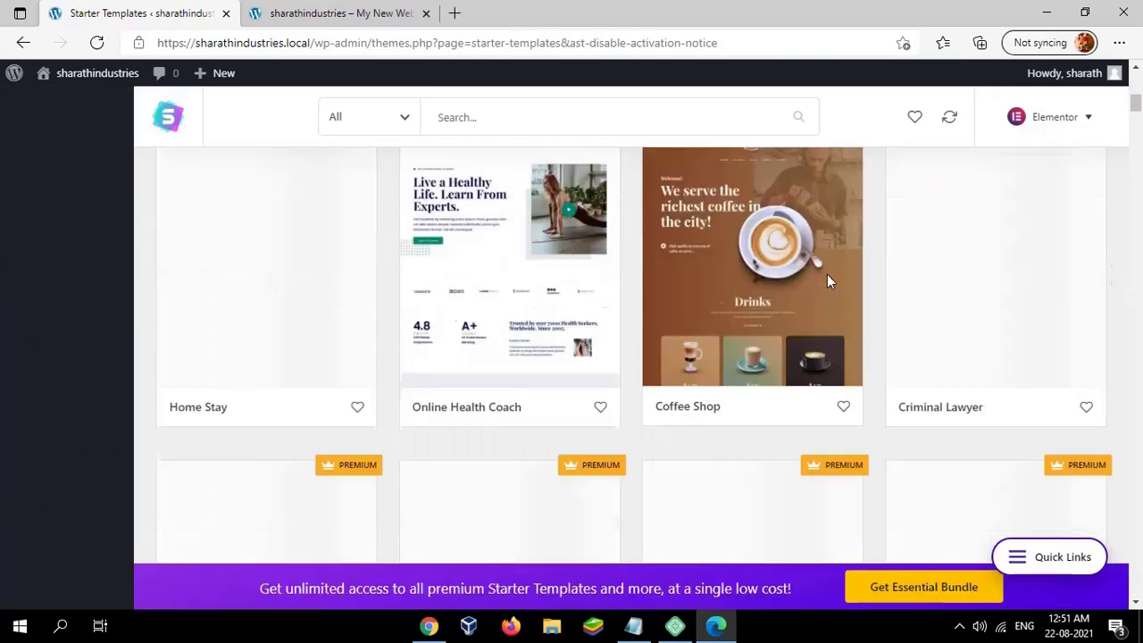
pyautogui.scroll(-4, 824, 370)
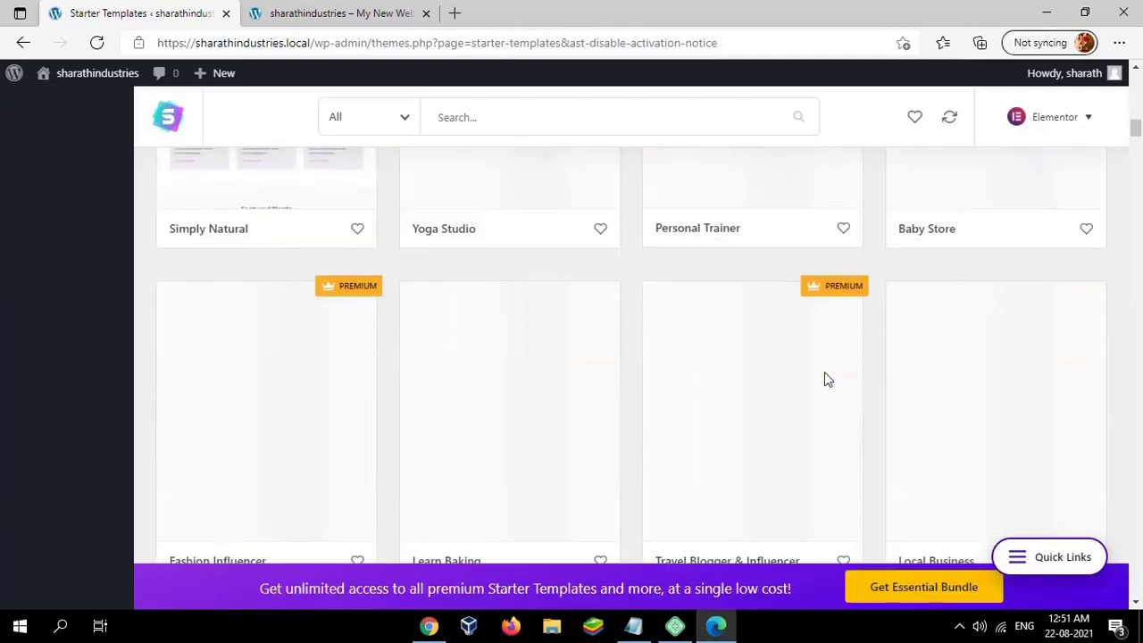
pyautogui.scroll(15, 824, 375)
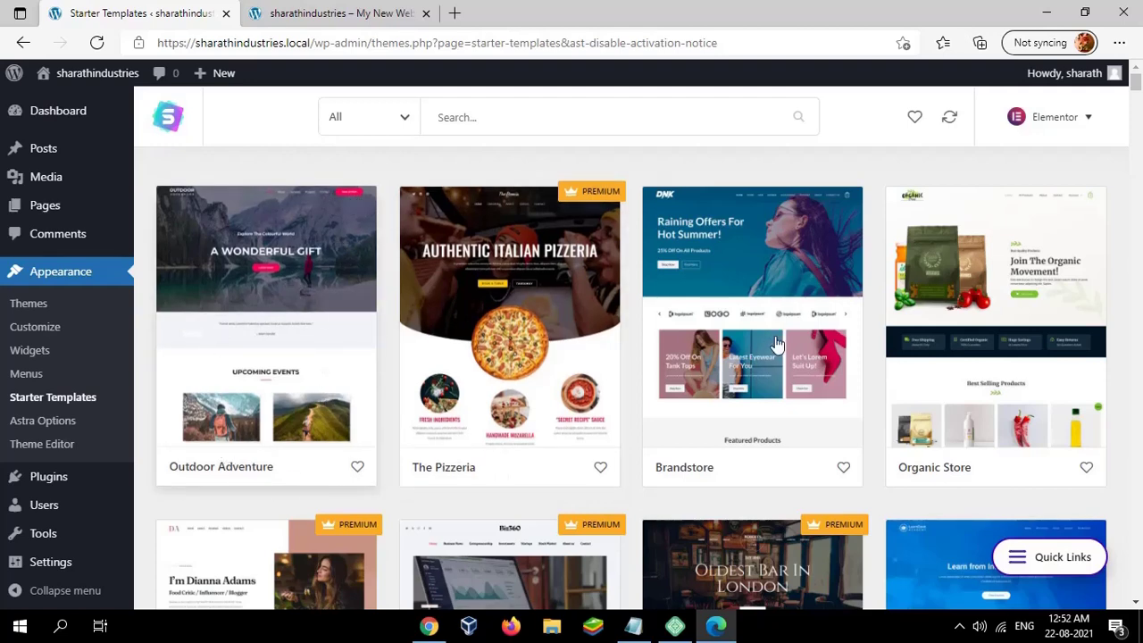
pyautogui.scroll(-1, 775, 345)
pyautogui.scroll(-2, 982, 260)
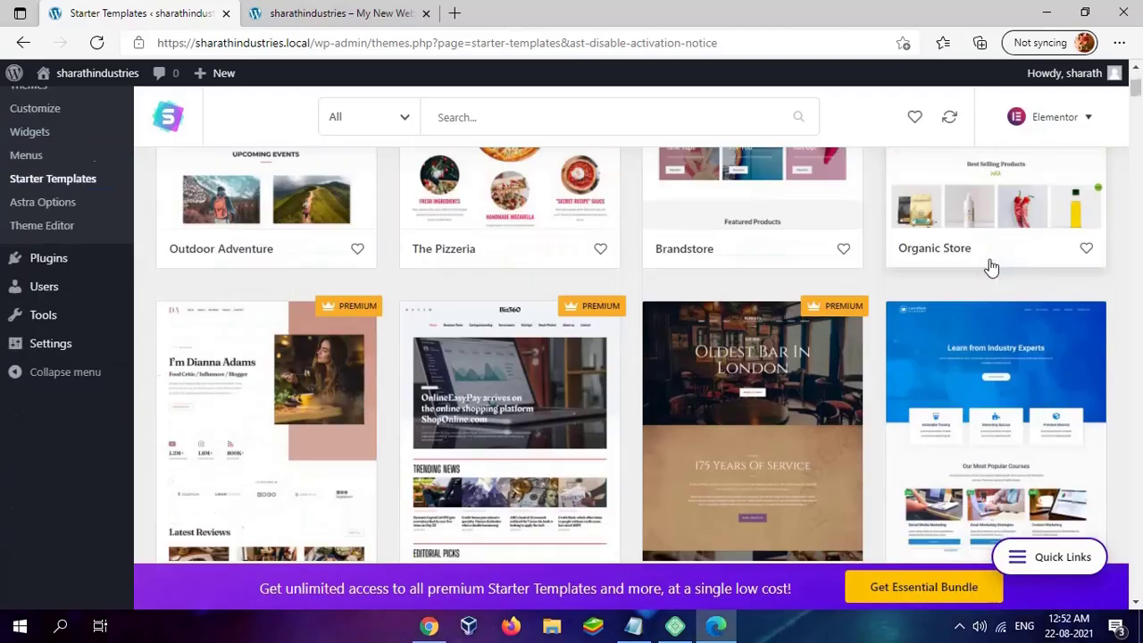
pyautogui.scroll(-3, 991, 266)
pyautogui.scroll(-5, 990, 273)
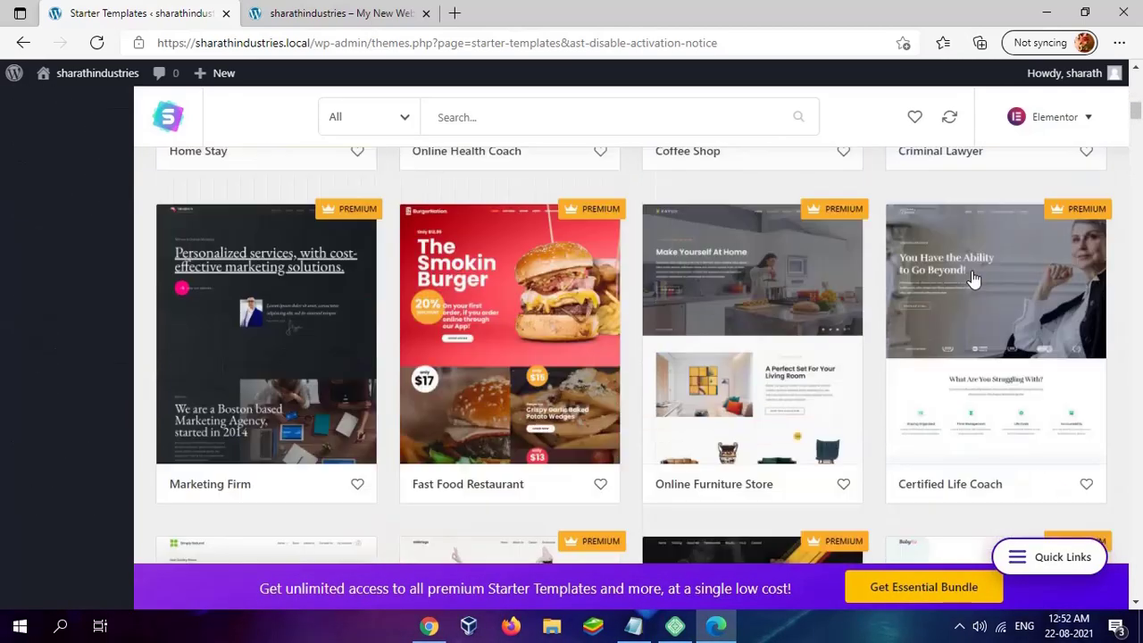
pyautogui.scroll(-7, 973, 280)
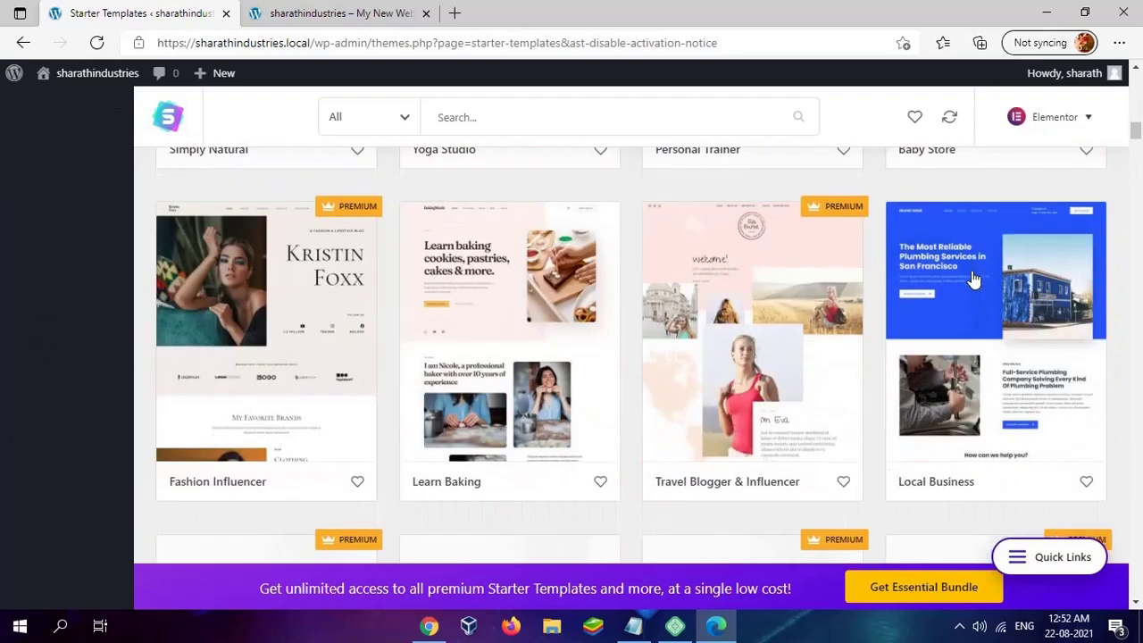
pyautogui.scroll(-2, 973, 280)
pyautogui.scroll(-7, 893, 303)
pyautogui.scroll(2, 536, 358)
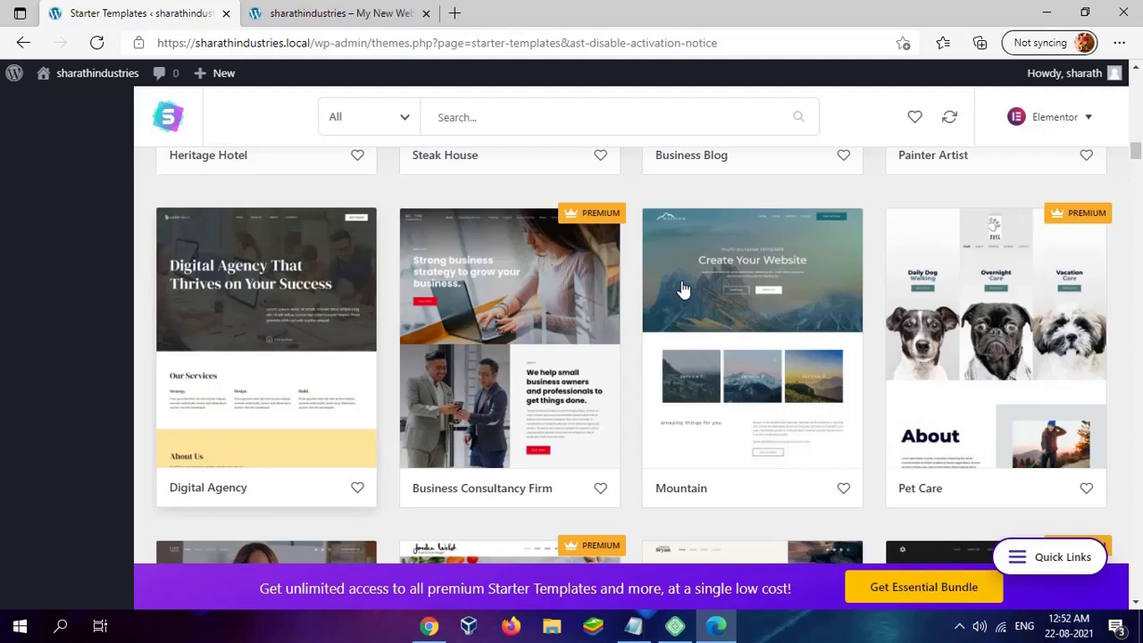
pyautogui.scroll(-2, 740, 311)
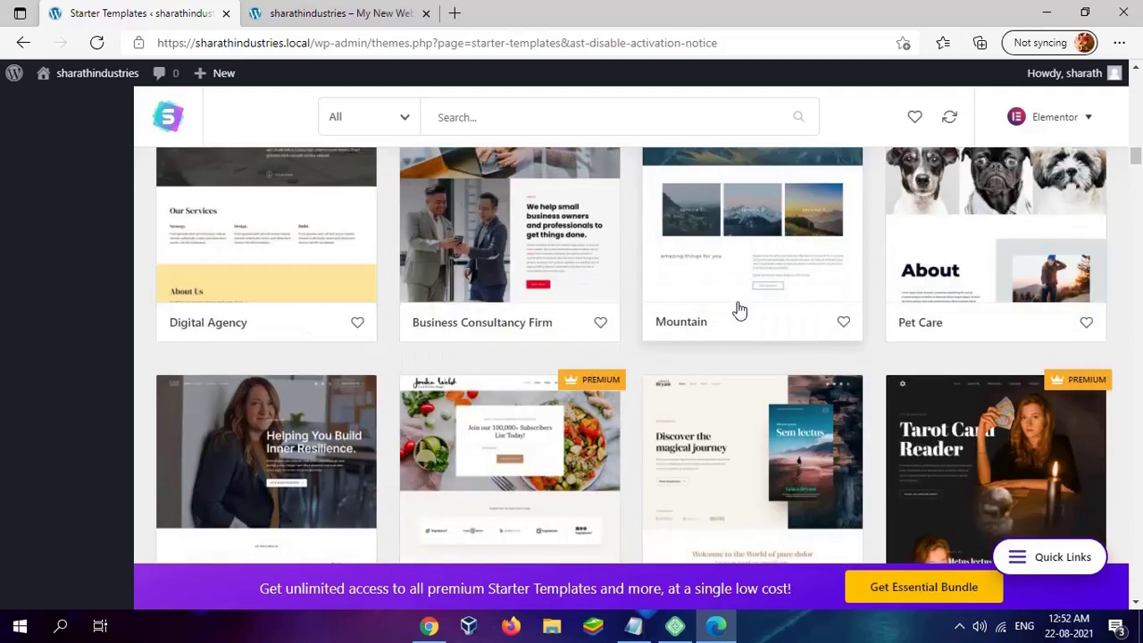
pyautogui.scroll(-5, 740, 311)
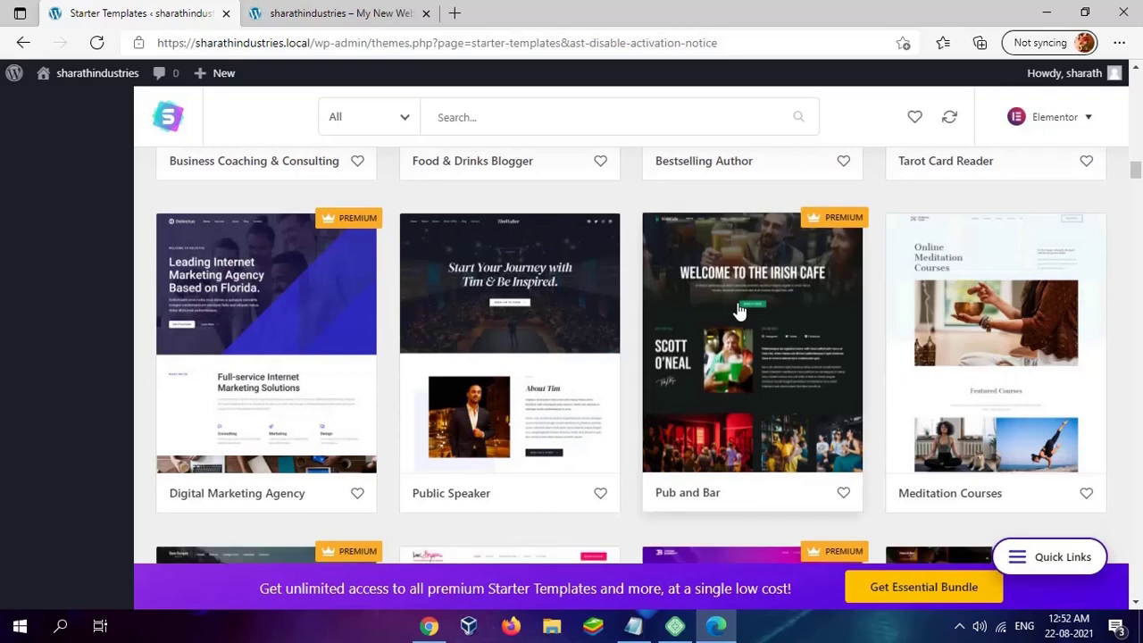
pyautogui.scroll(-4, 740, 312)
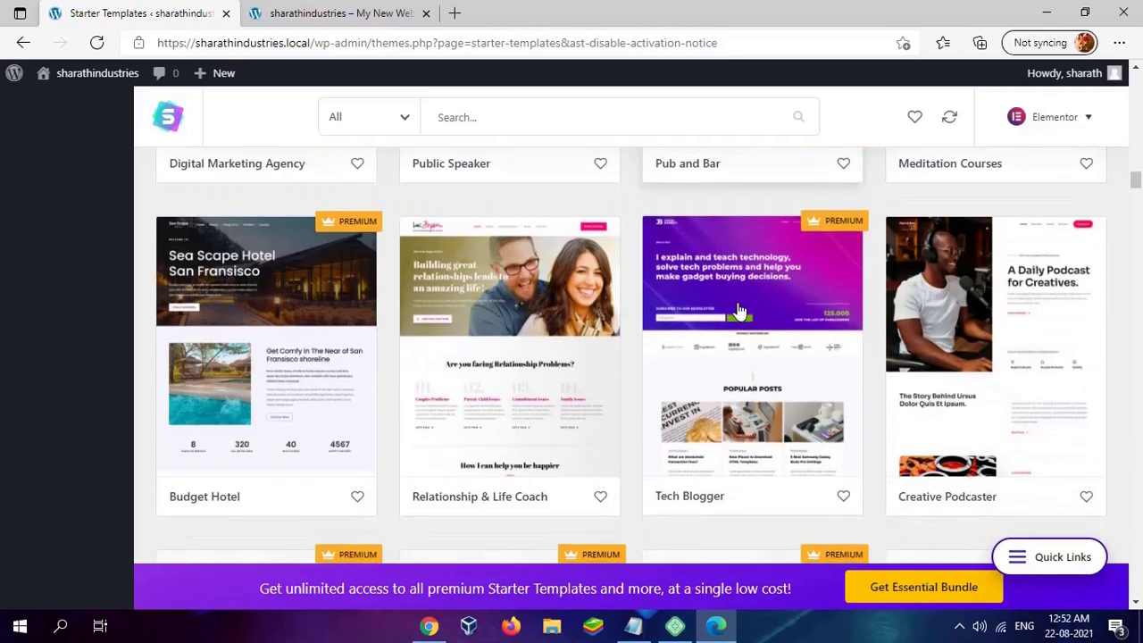
pyautogui.scroll(-3, 741, 311)
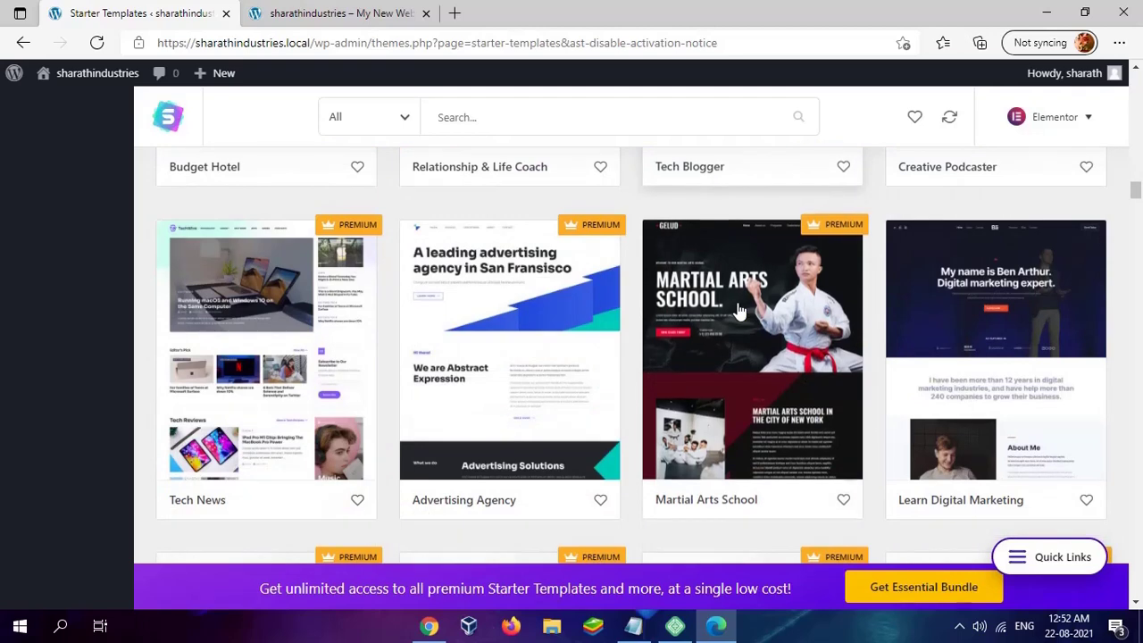
pyautogui.scroll(-4, 740, 311)
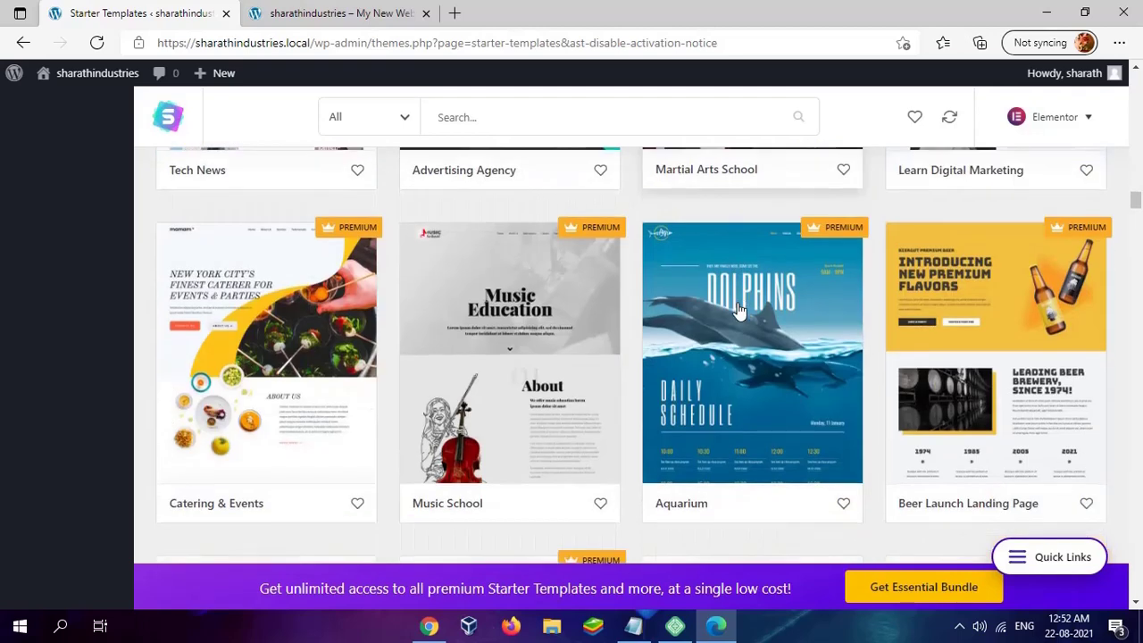
pyautogui.scroll(-4, 740, 311)
pyautogui.scroll(-4, 740, 312)
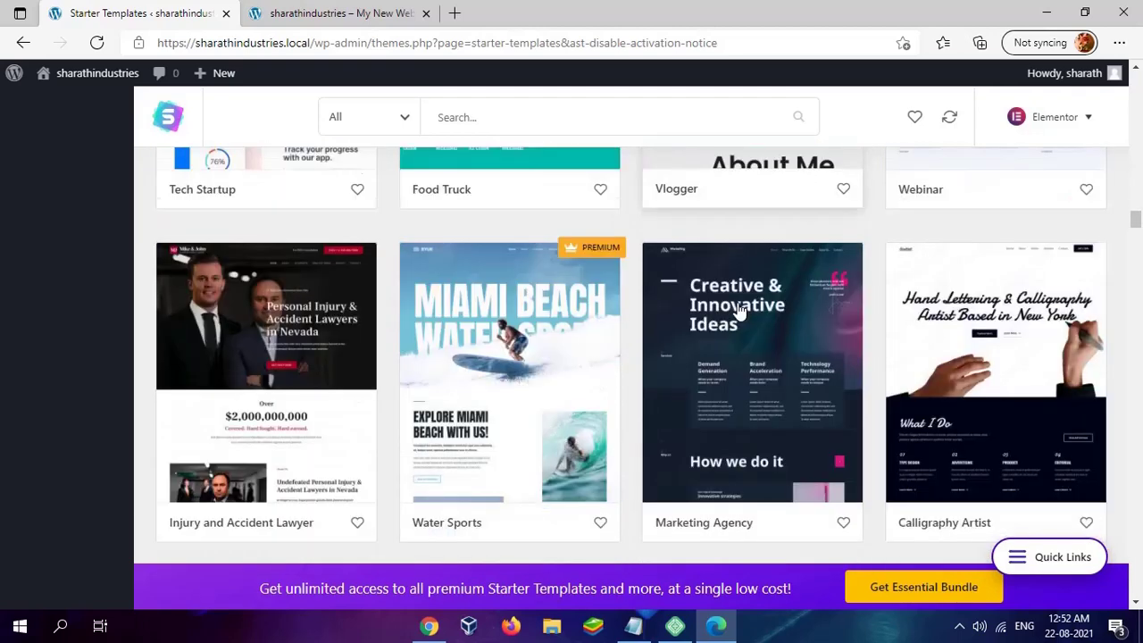
pyautogui.scroll(-5, 737, 309)
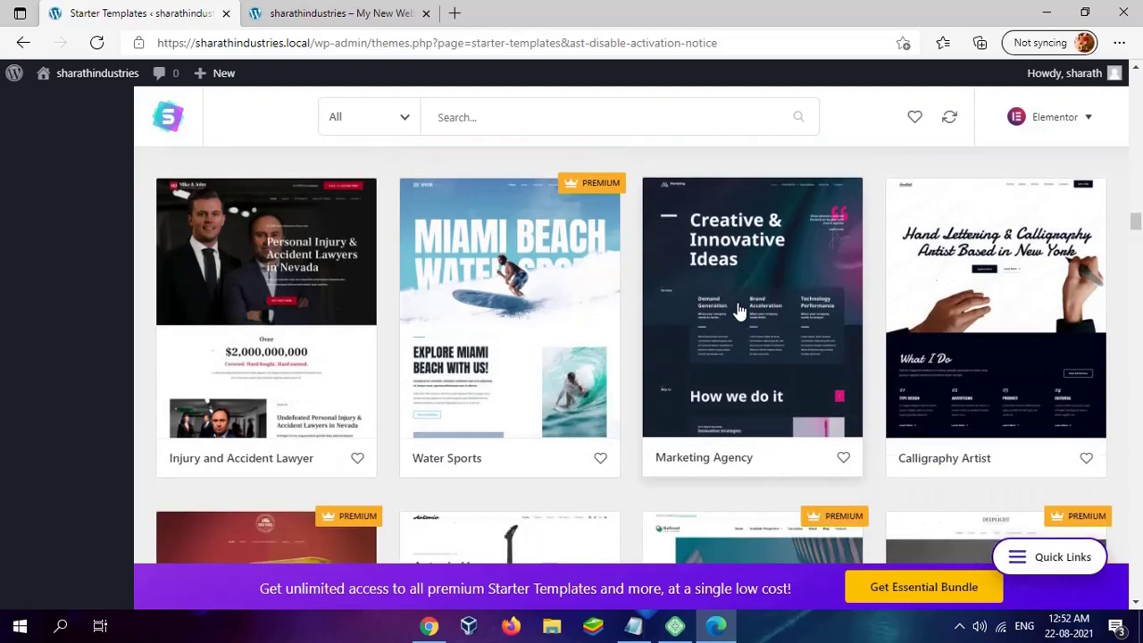
pyautogui.scroll(-3, 739, 310)
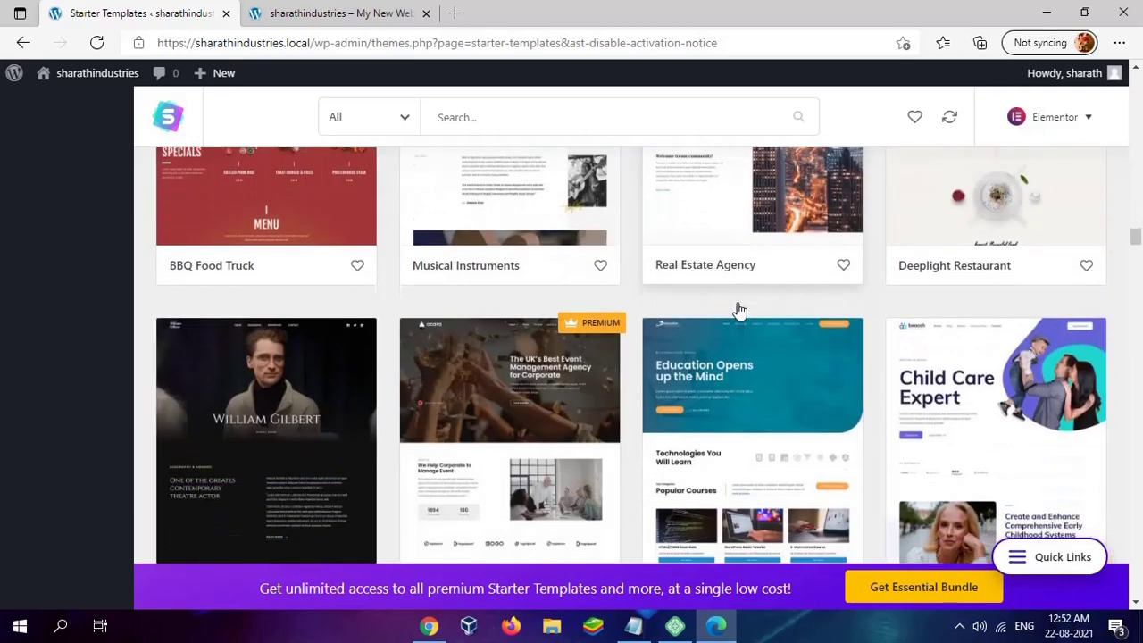
pyautogui.scroll(-3, 738, 310)
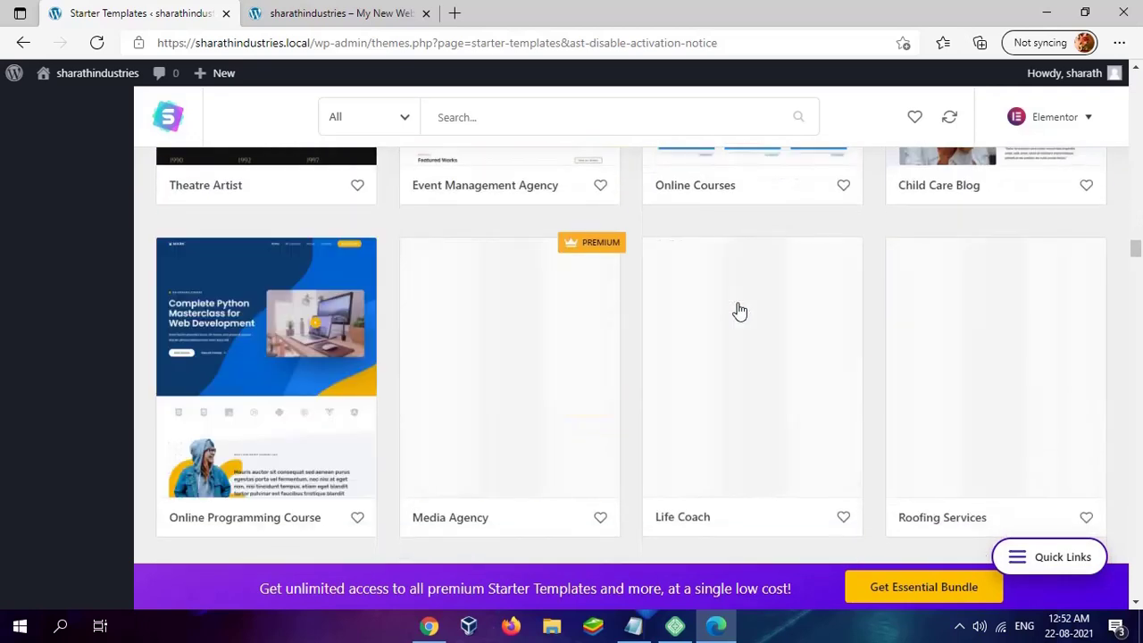
pyautogui.scroll(-4, 738, 309)
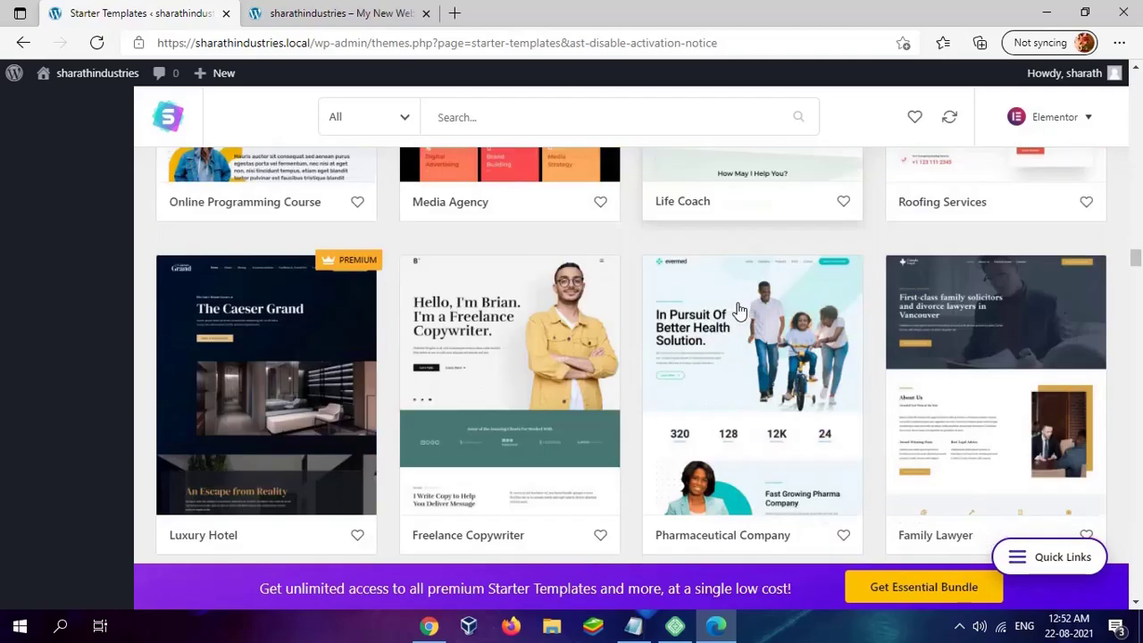
pyautogui.scroll(20, 738, 309)
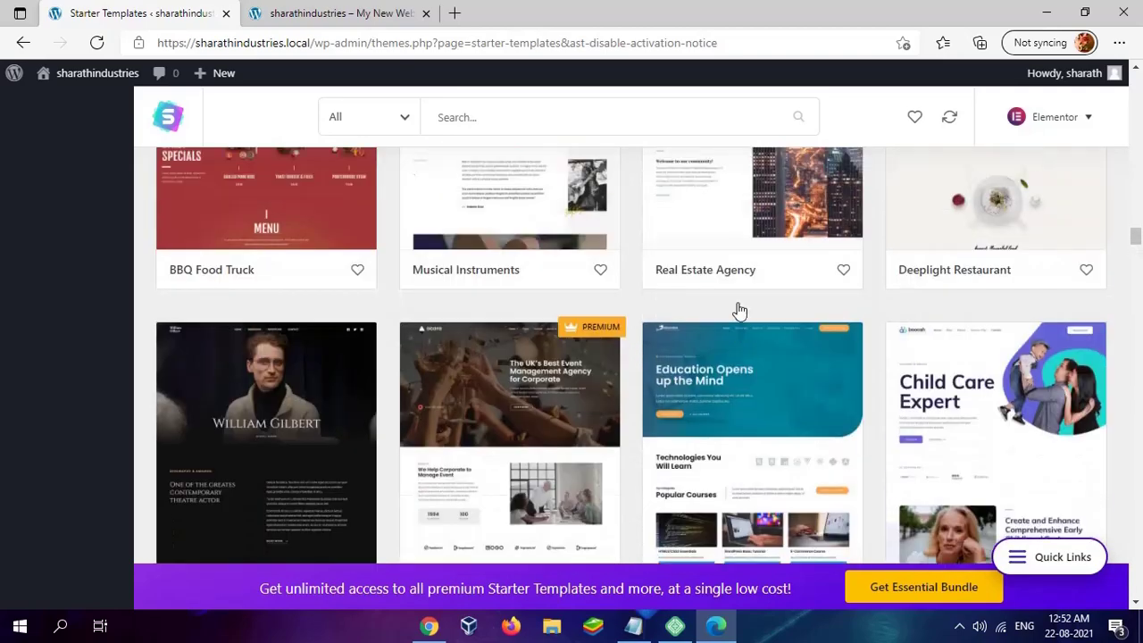
pyautogui.scroll(15, 739, 310)
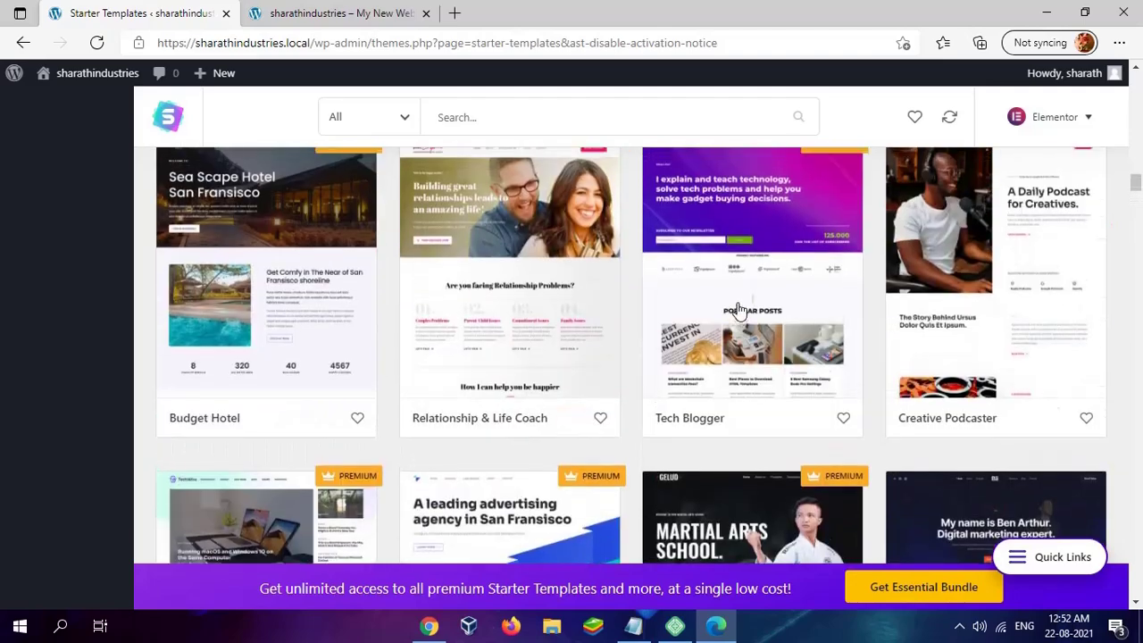
pyautogui.scroll(3, 738, 310)
pyautogui.scroll(-3, 738, 310)
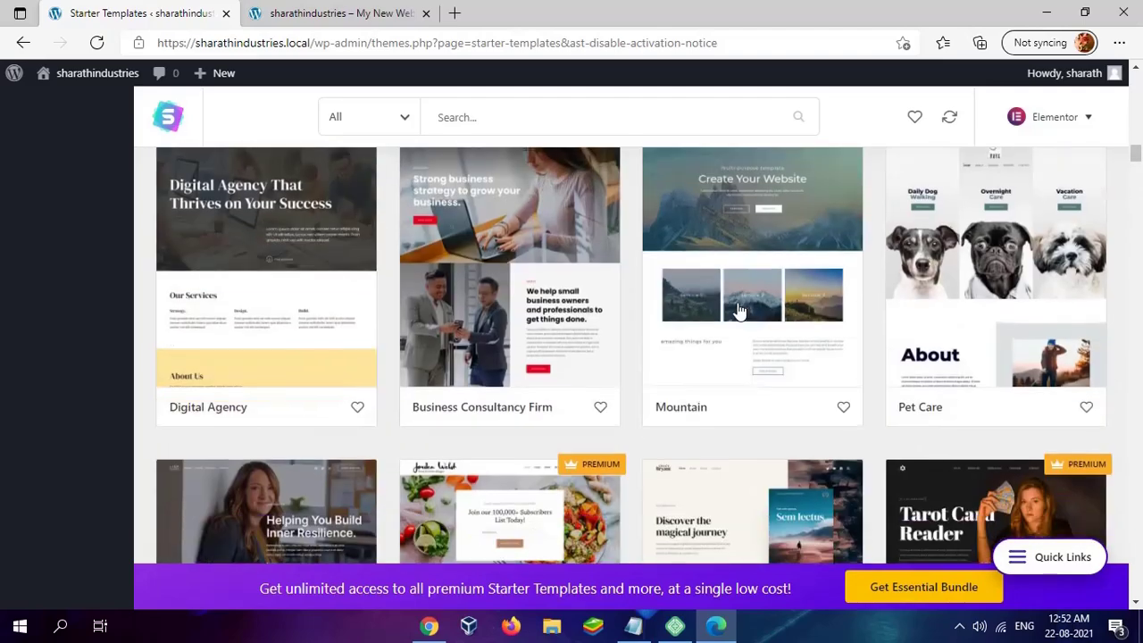
pyautogui.click(724, 273)
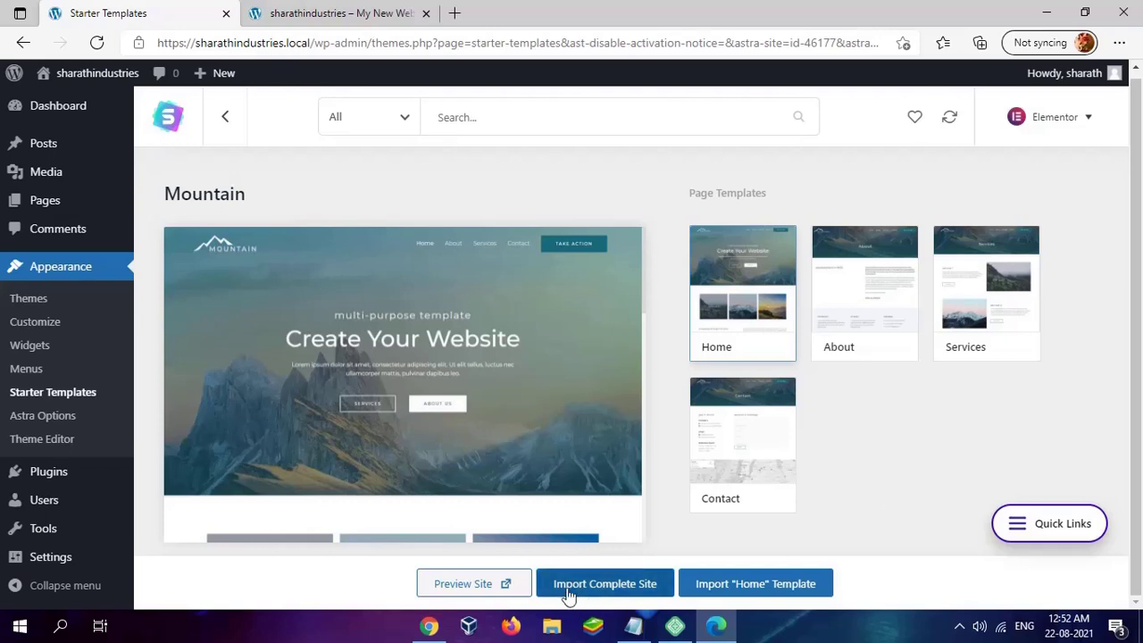
# Import the complete Mountain site as Intermediate, for Myself/My company, skipping personal details.
pyautogui.click(621, 585)
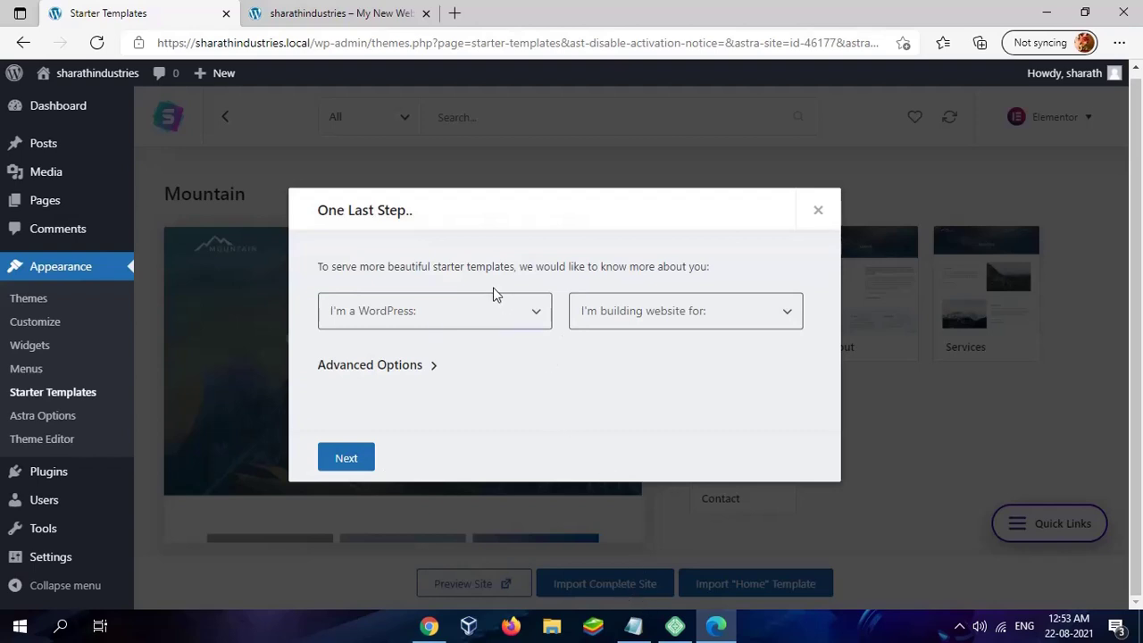
pyautogui.click(490, 327)
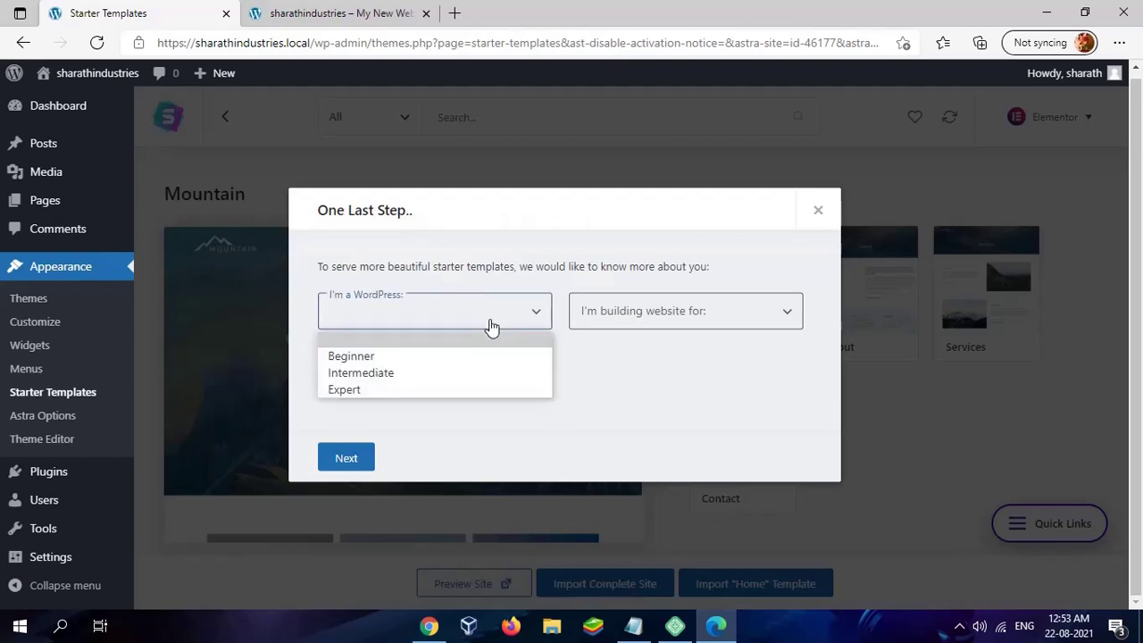
pyautogui.click(391, 383)
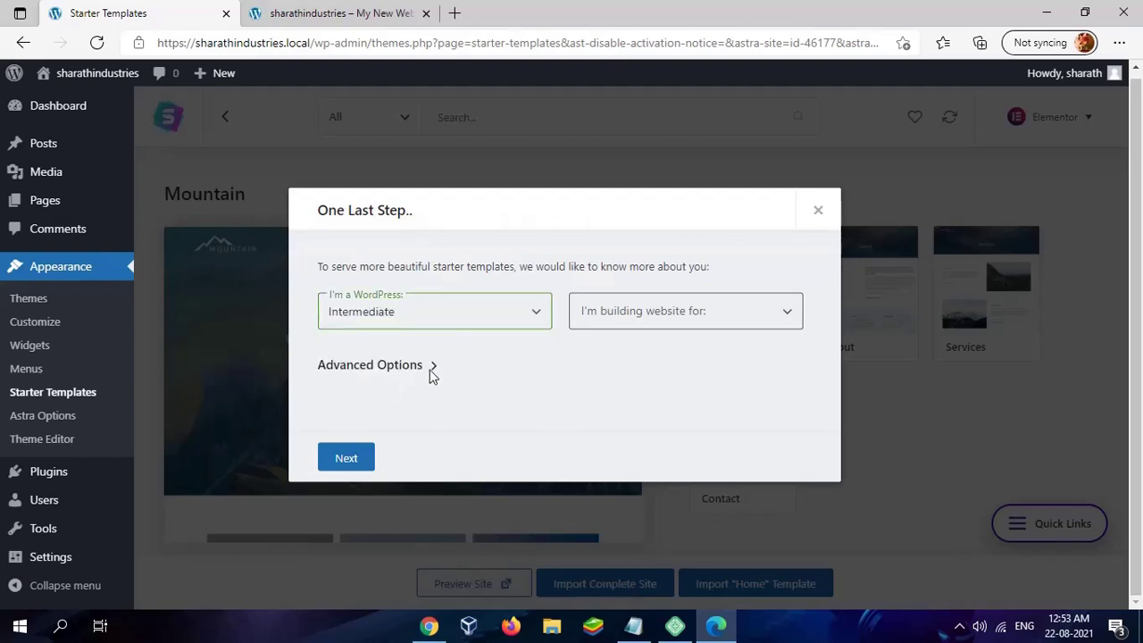
pyautogui.click(728, 322)
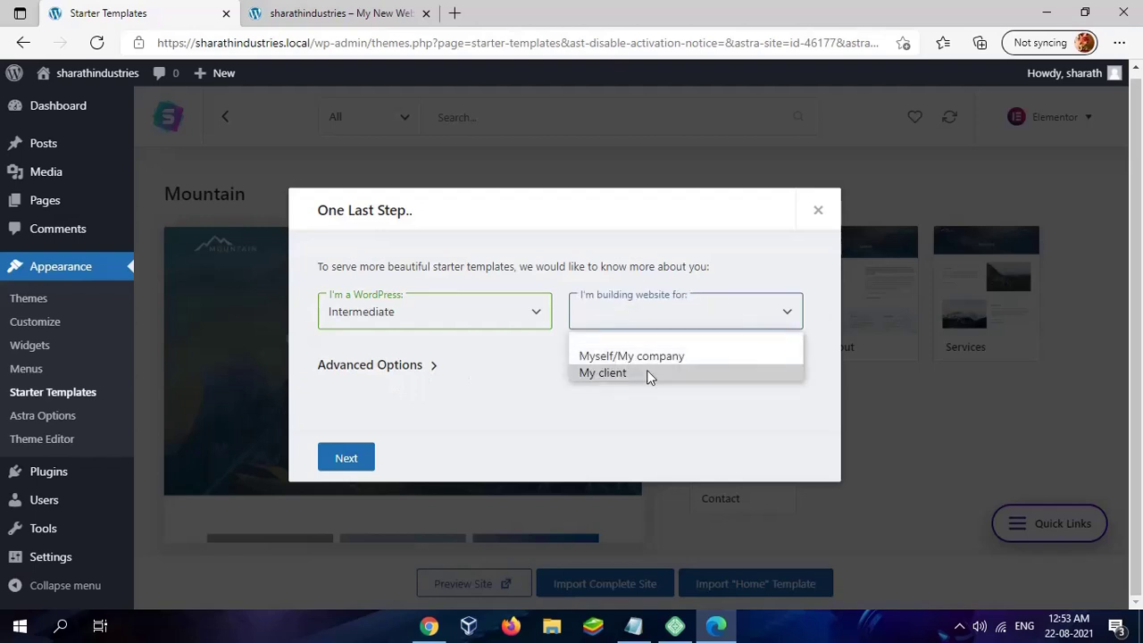
pyautogui.click(655, 358)
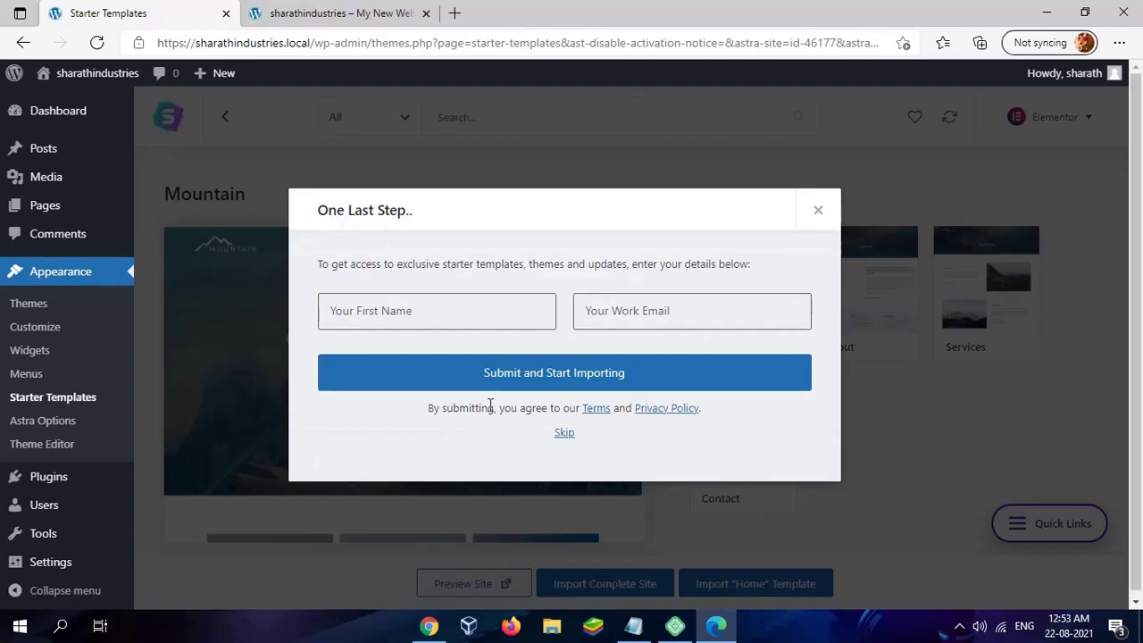
pyautogui.click(564, 433)
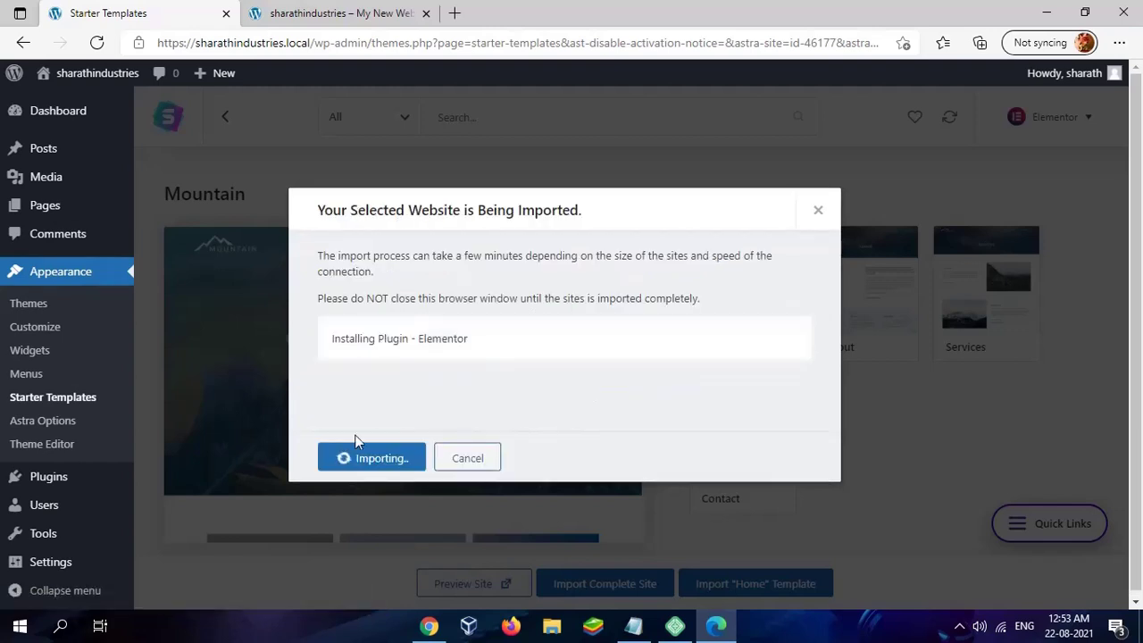
# Switch over to the Local app while Elementor installs.
pyautogui.moveTo(354, 338); pyautogui.dragTo(497, 337)
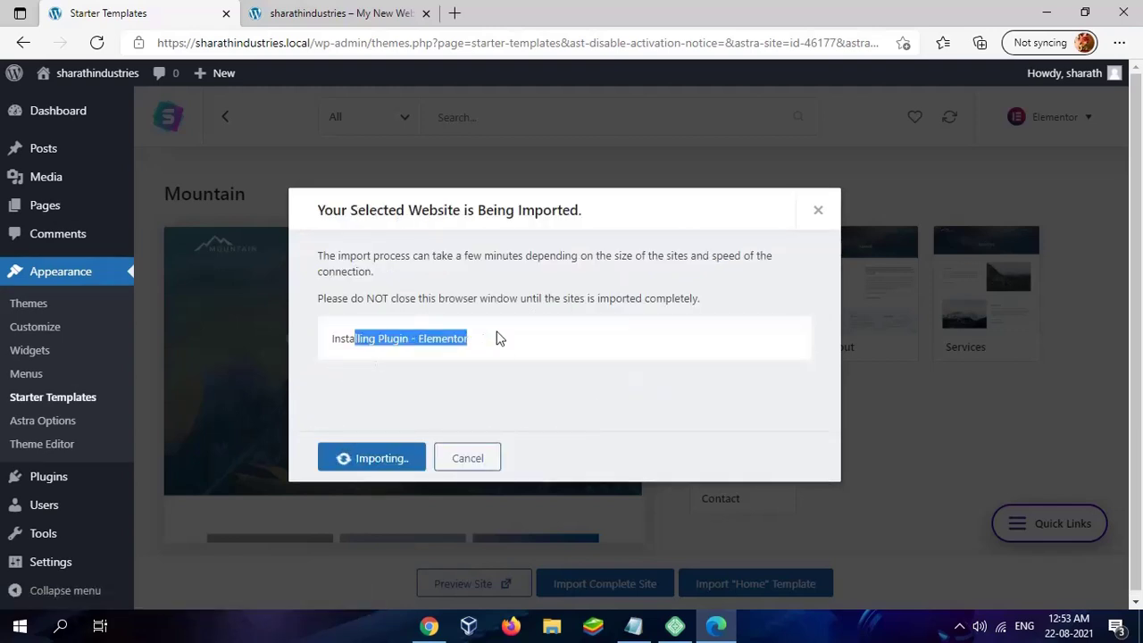
pyautogui.click(525, 406)
pyautogui.hotkey('alt', 'Tab')
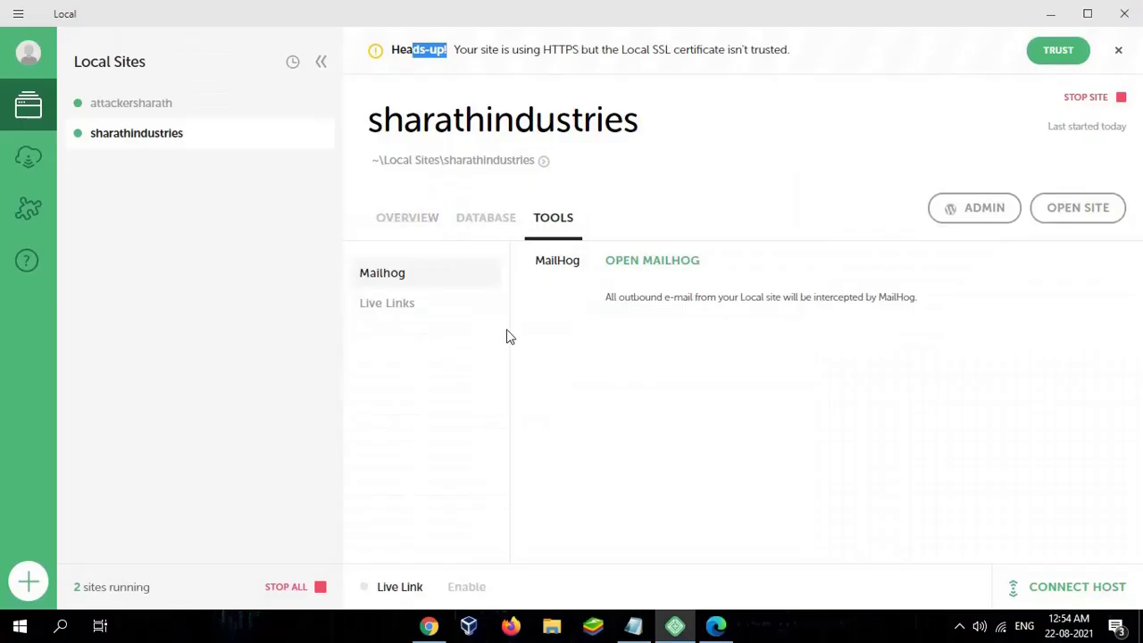
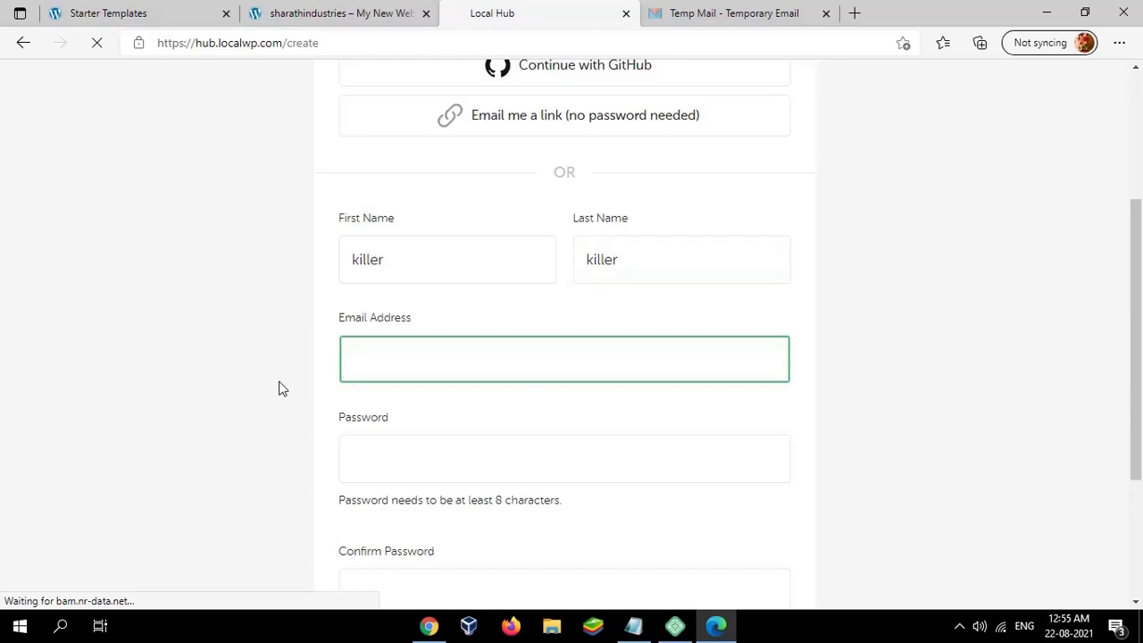
# Paste the temporary e-mail into the Local Hub sign-up form and enter the account password.
pyautogui.hotkey('ctrl', 'v')
pyautogui.press('Tab')
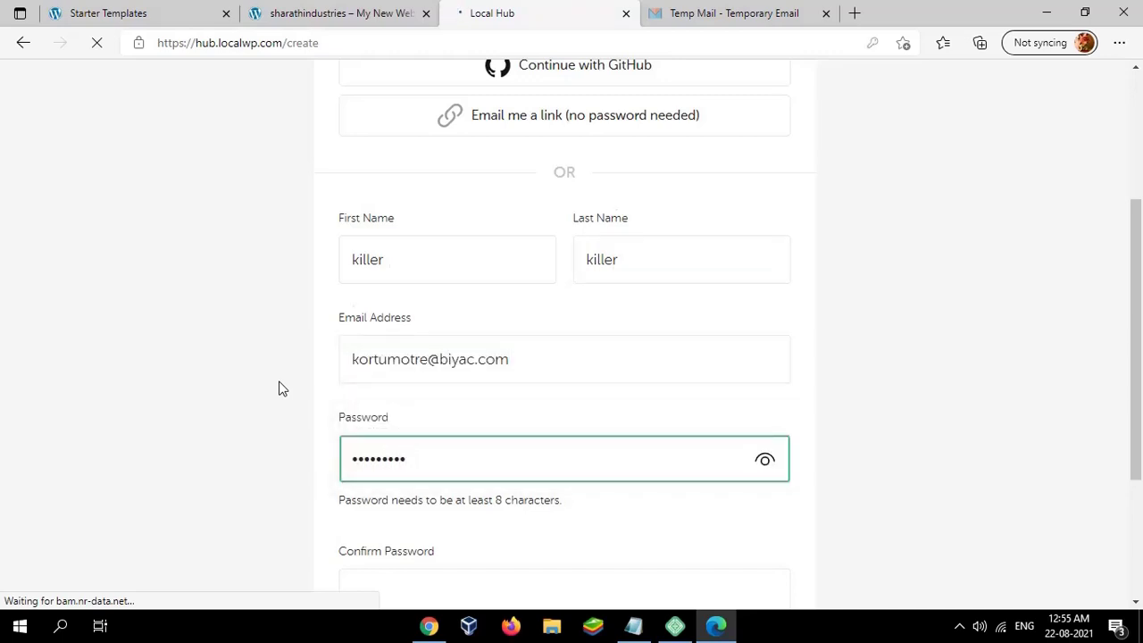
pyautogui.scroll(-3, 416, 375)
# Enter the matching password in Confirm Password and submit the sign-up form.
pyautogui.click(428, 359)
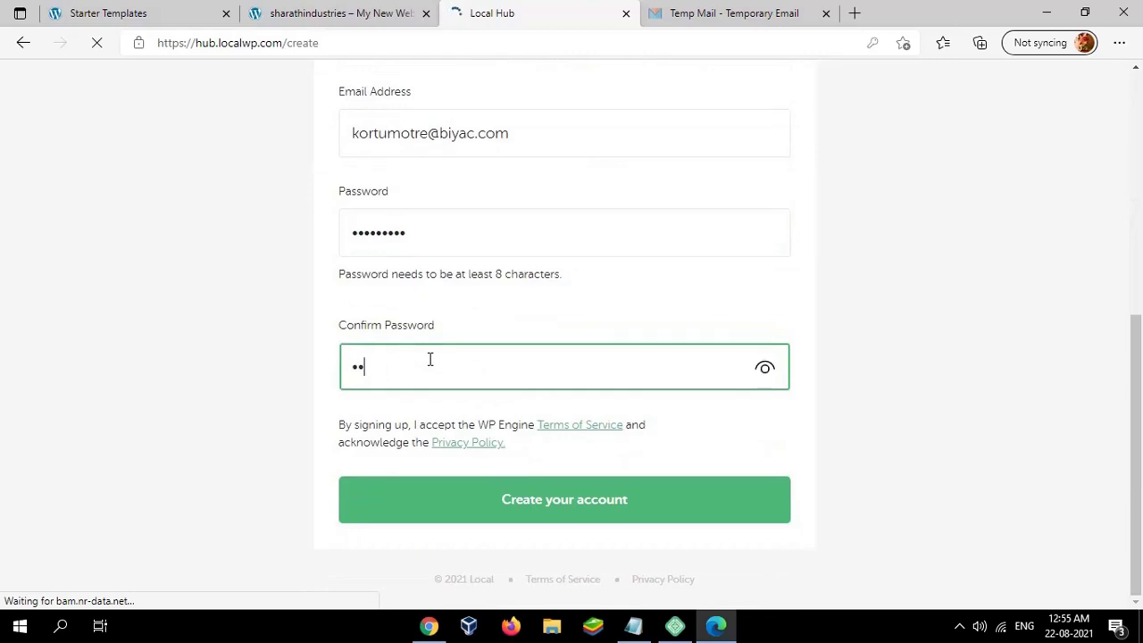
pyautogui.press('BackSpace')
pyautogui.press('BackSpace')
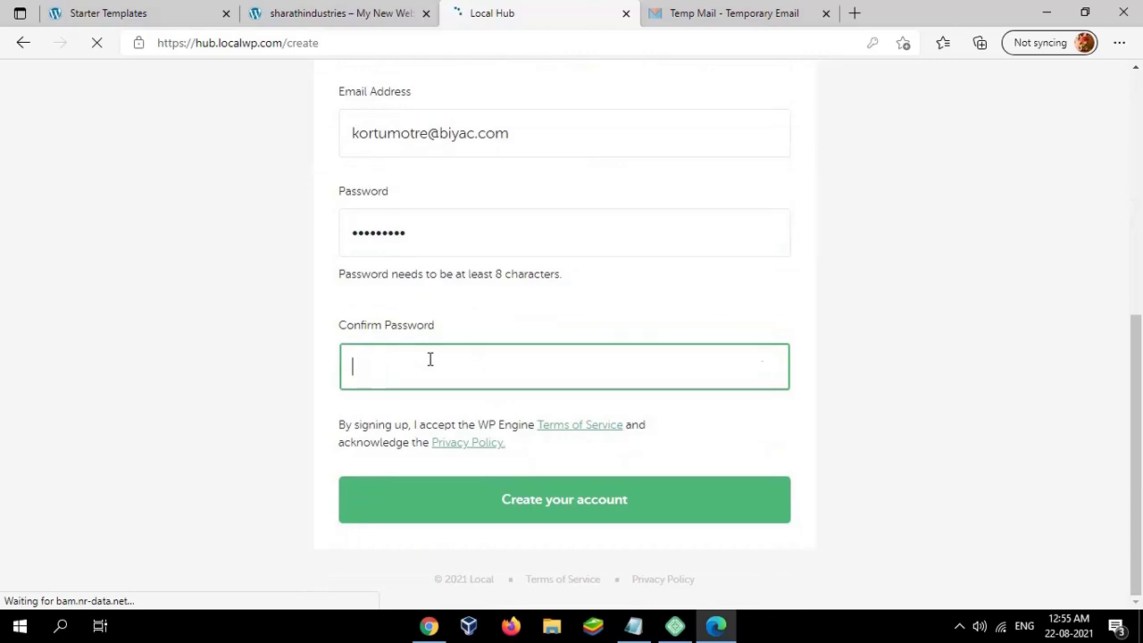
pyautogui.scroll(3, 513, 306)
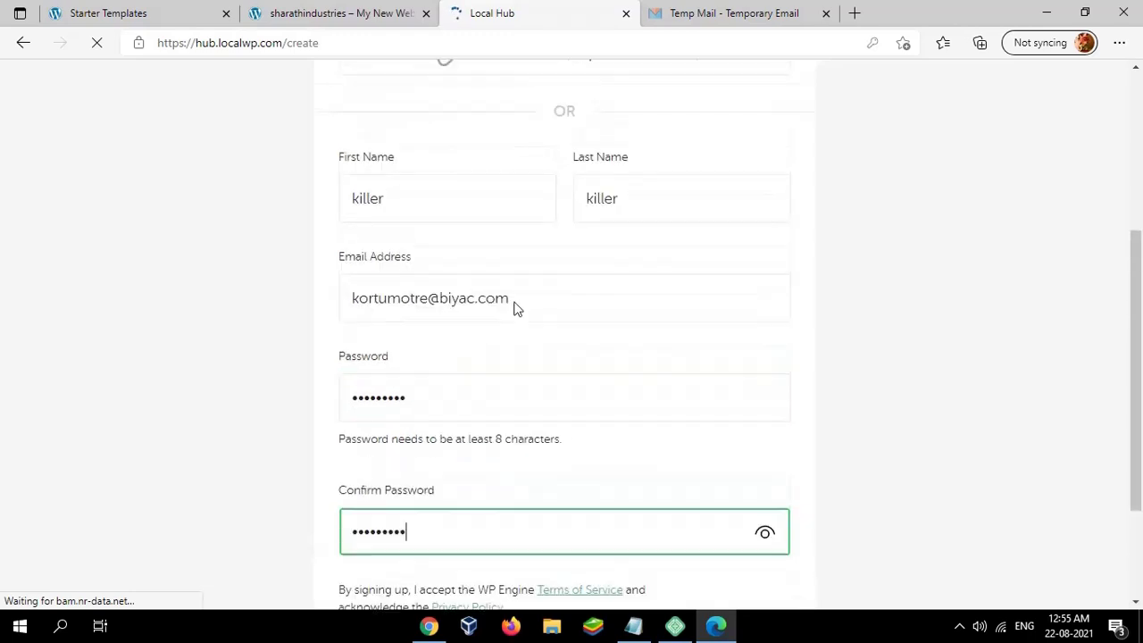
pyautogui.scroll(-3, 512, 306)
pyautogui.scroll(3, 398, 139)
pyautogui.scroll(-3, 505, 397)
pyautogui.click(529, 500)
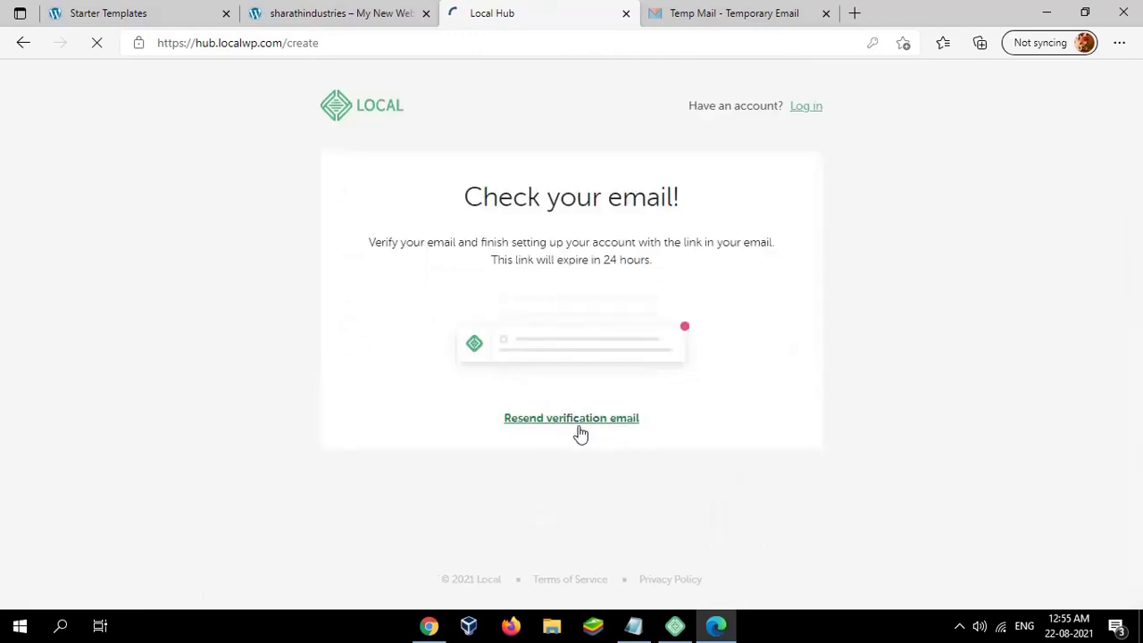
# Open the Local verification email in the Tempail inbox and follow its Verify email address link.
pyautogui.click(696, 18)
pyautogui.scroll(-5, 593, 353)
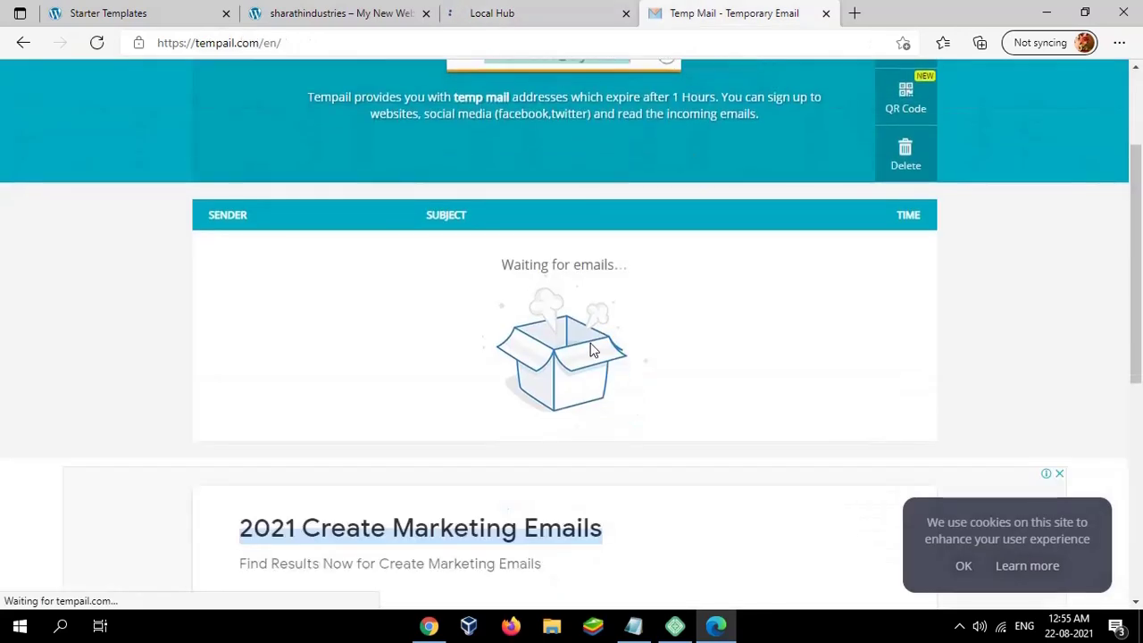
pyautogui.scroll(5, 588, 349)
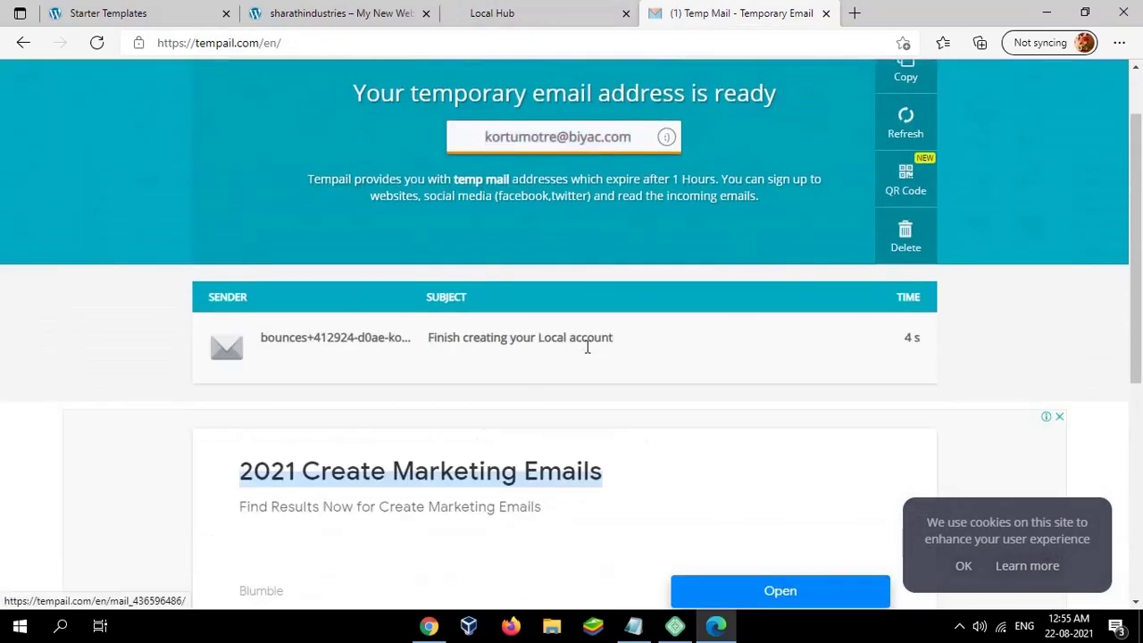
pyautogui.click(506, 345)
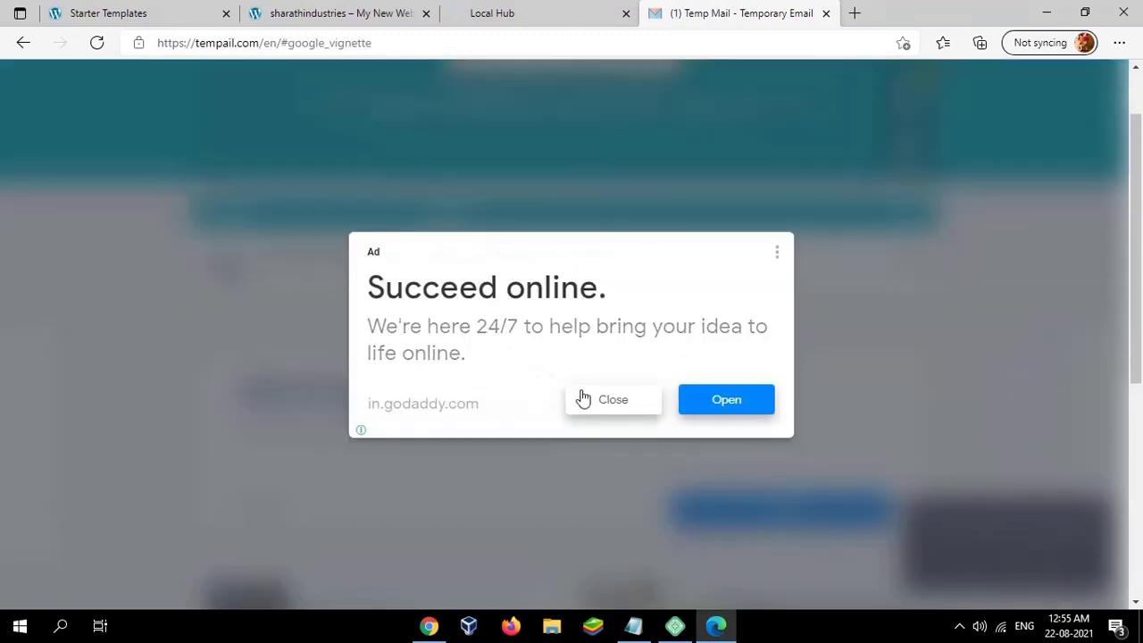
pyautogui.click(582, 398)
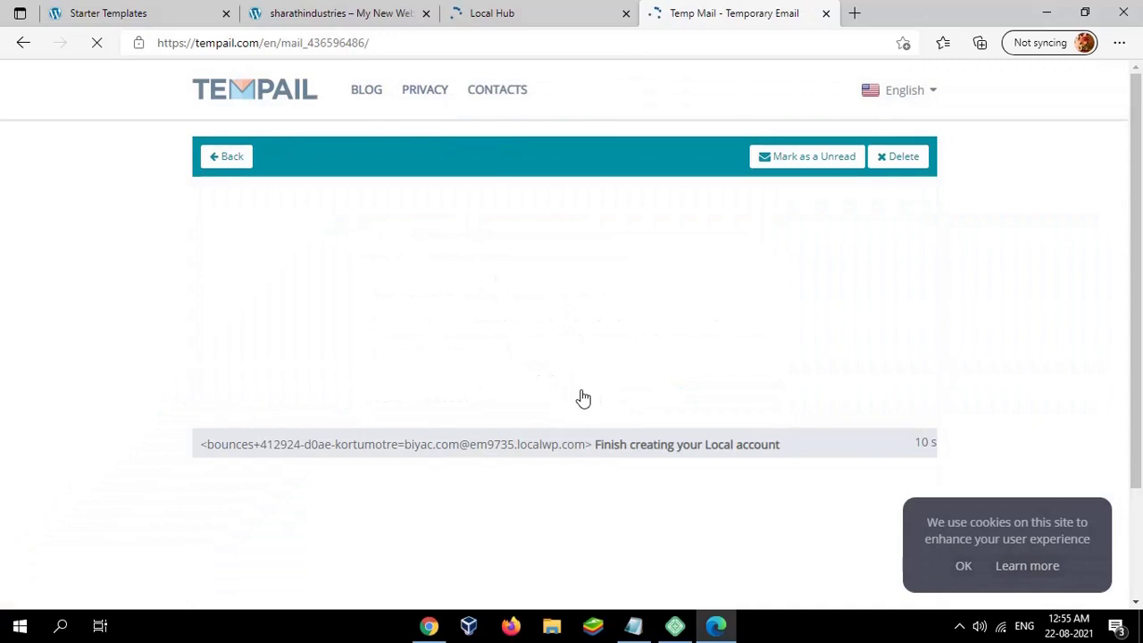
pyautogui.scroll(-2, 596, 409)
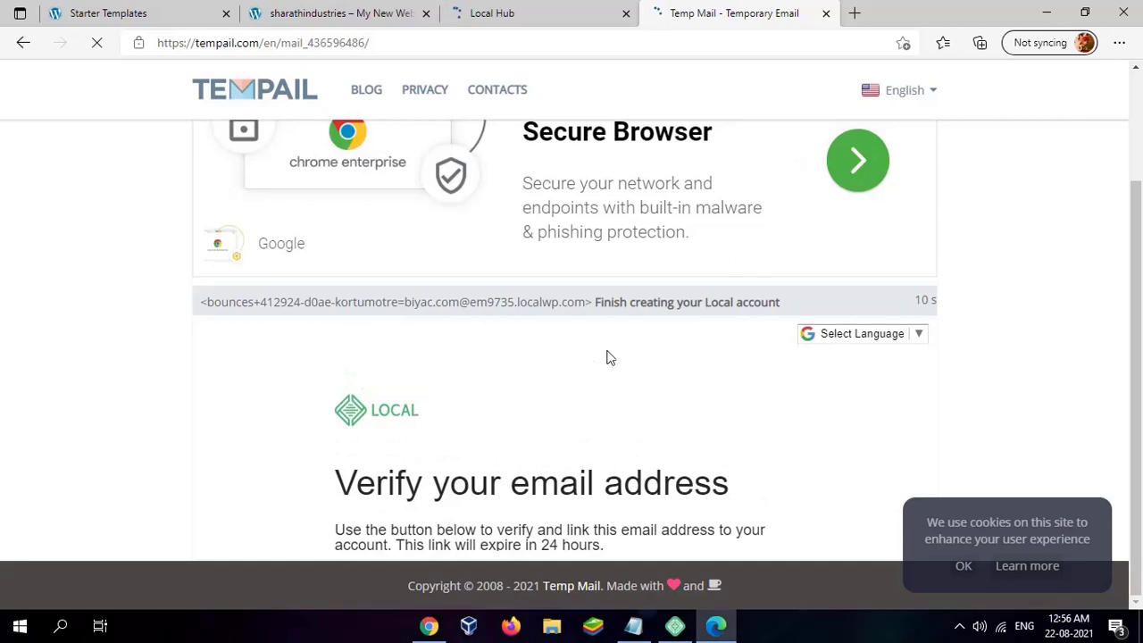
pyautogui.scroll(-4, 594, 370)
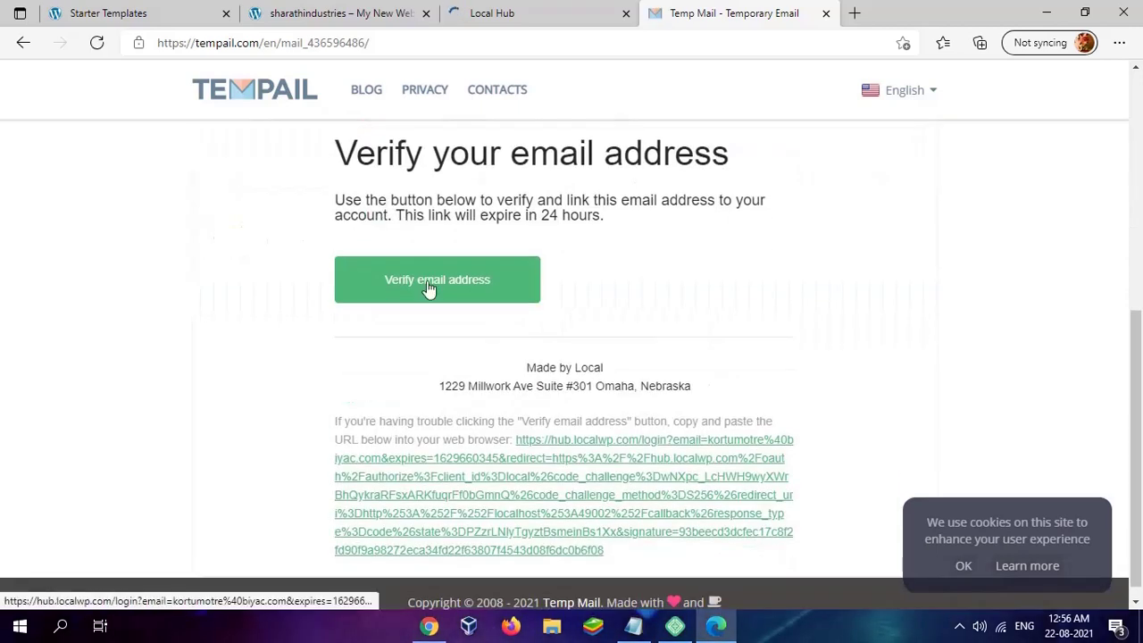
pyautogui.click(429, 288)
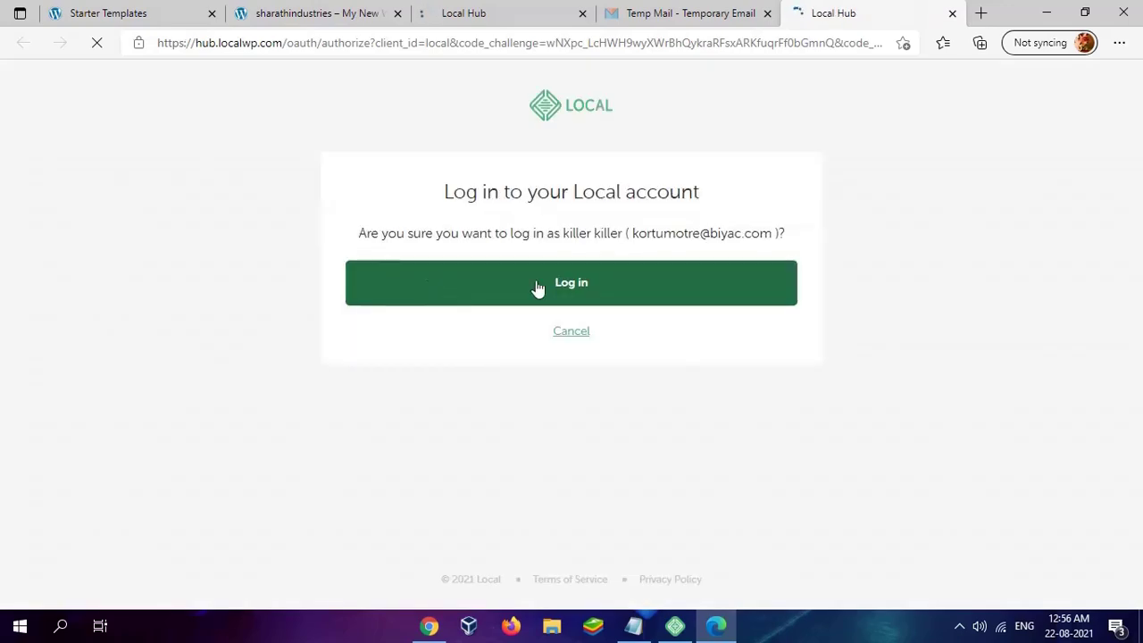
# Log in to Local Hub and choose Open Local on the success page.
pyautogui.click(538, 287)
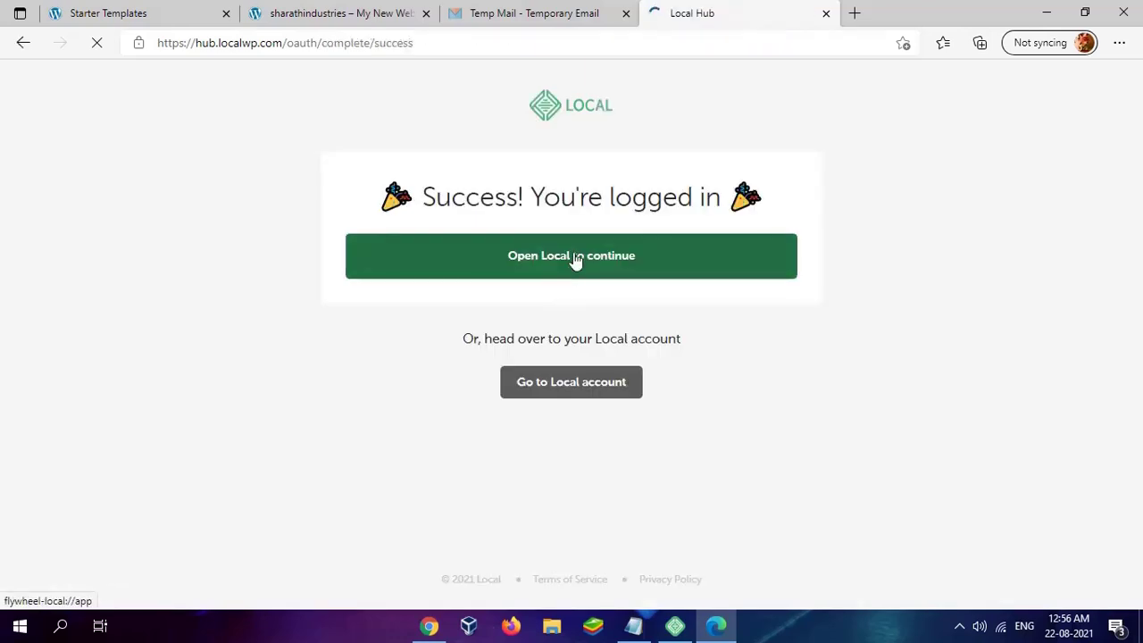
pyautogui.click(576, 259)
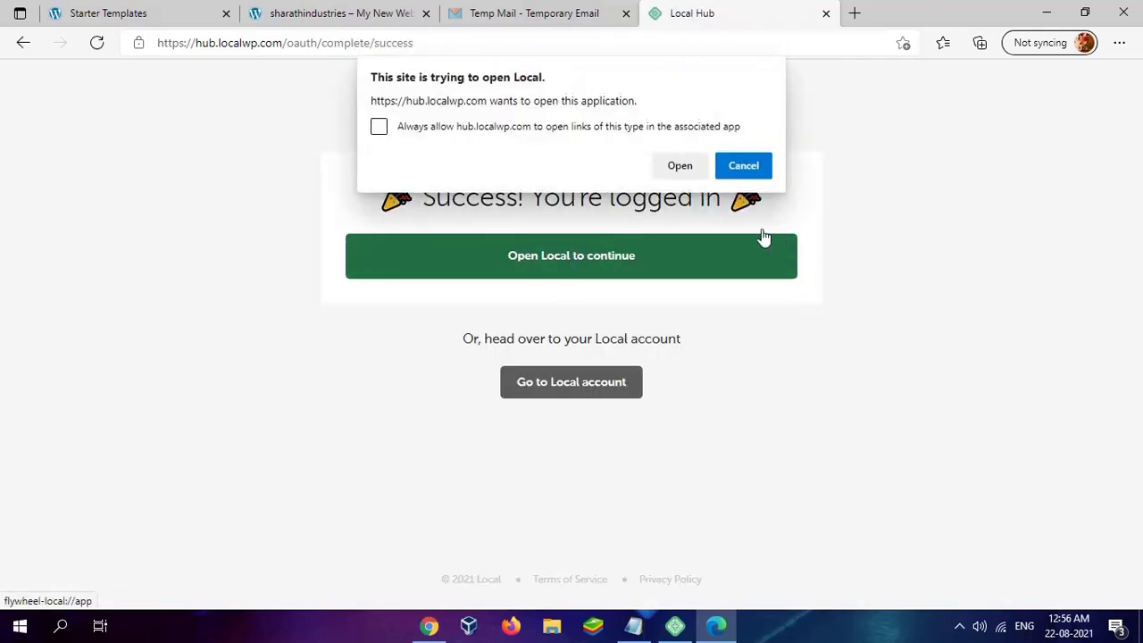
# Let the browser launch Local, enable a Live Link for sharathindustries, and copy its URL.
pyautogui.click(679, 166)
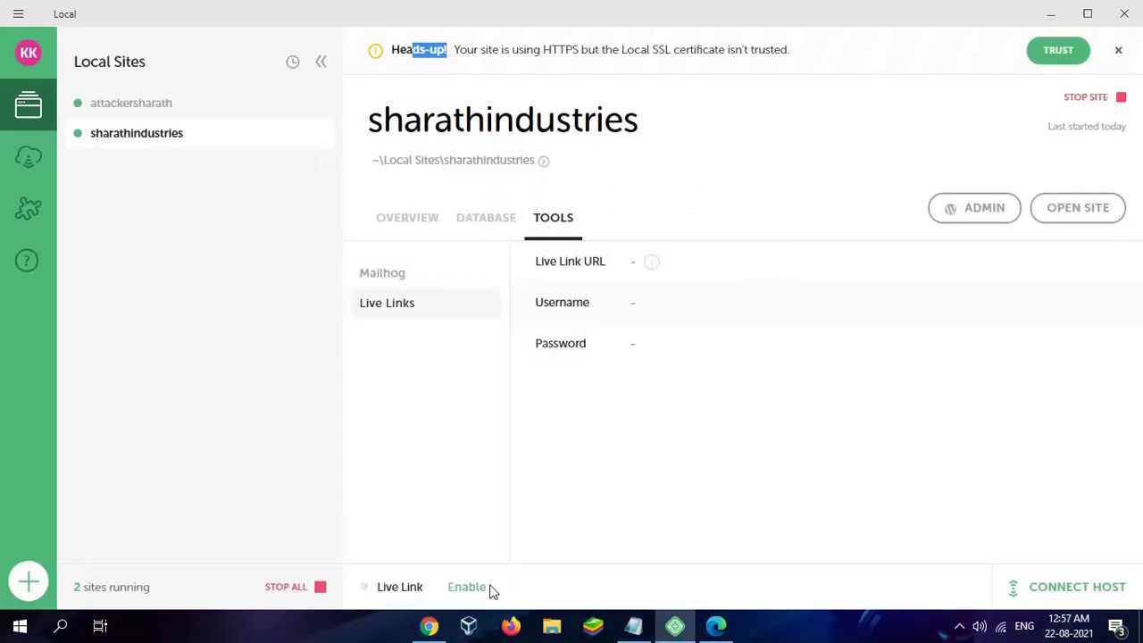
pyautogui.click(482, 590)
pyautogui.click(481, 591)
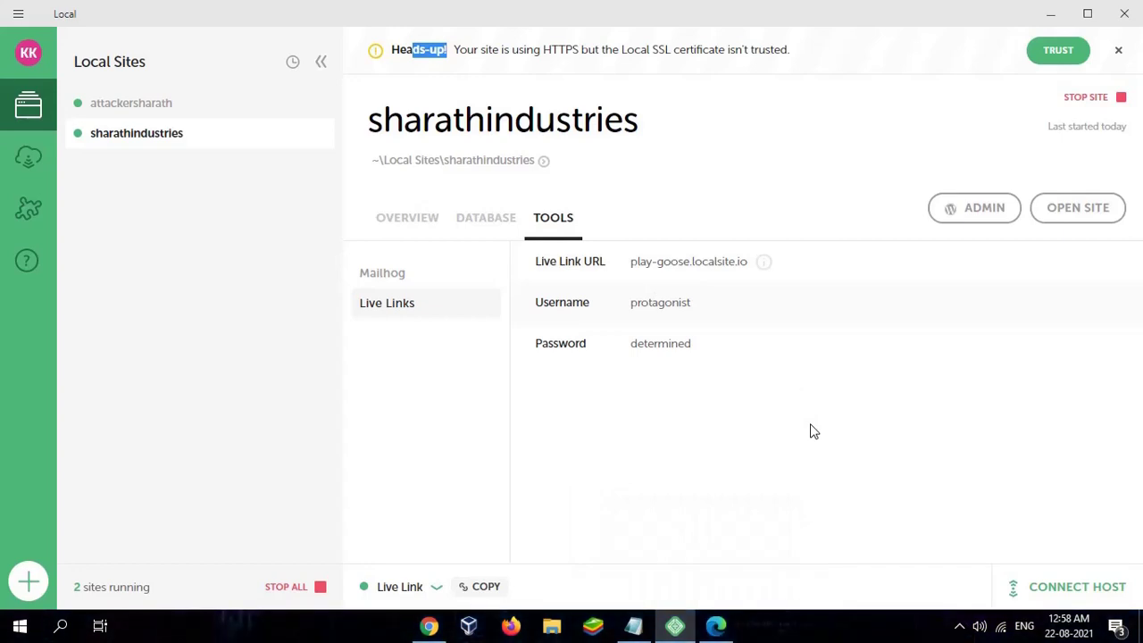
pyautogui.hotkey('alt', 'Tab')
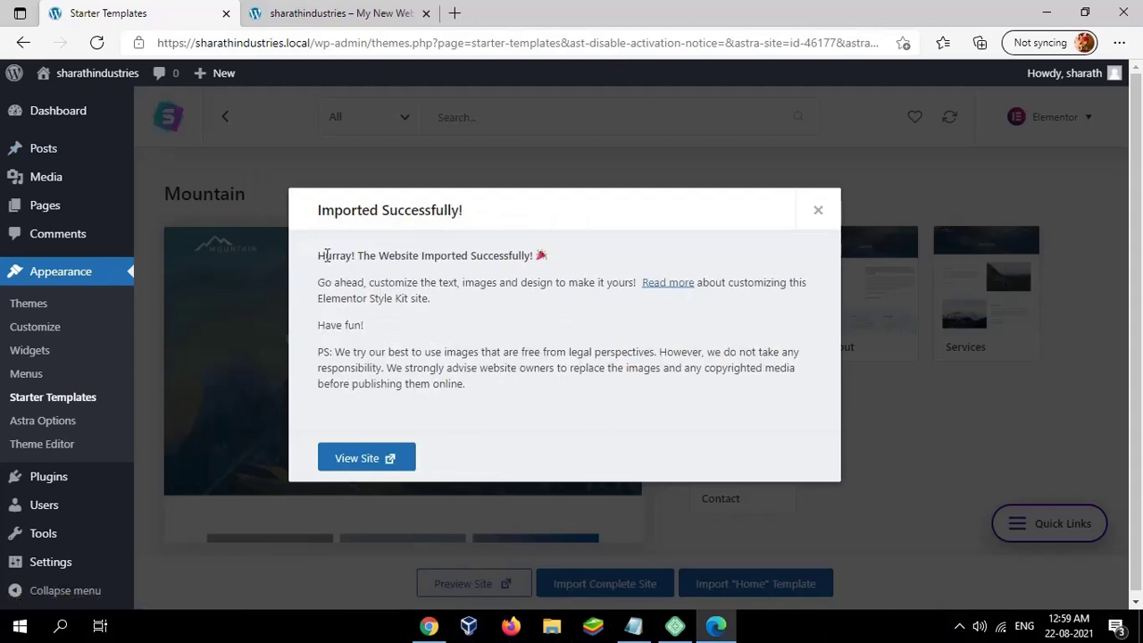
# Reload the site front end to view the Mountain design, then copy the Live Link URL again.
pyautogui.moveTo(323, 255); pyautogui.dragTo(566, 244)
pyautogui.click(364, 9)
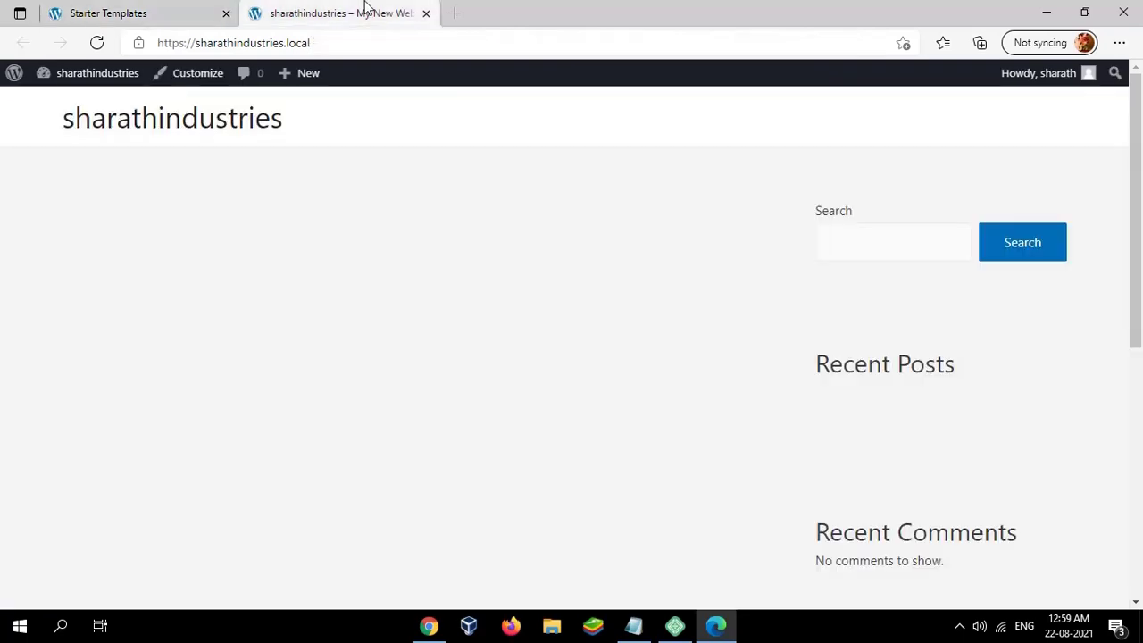
pyautogui.click(96, 42)
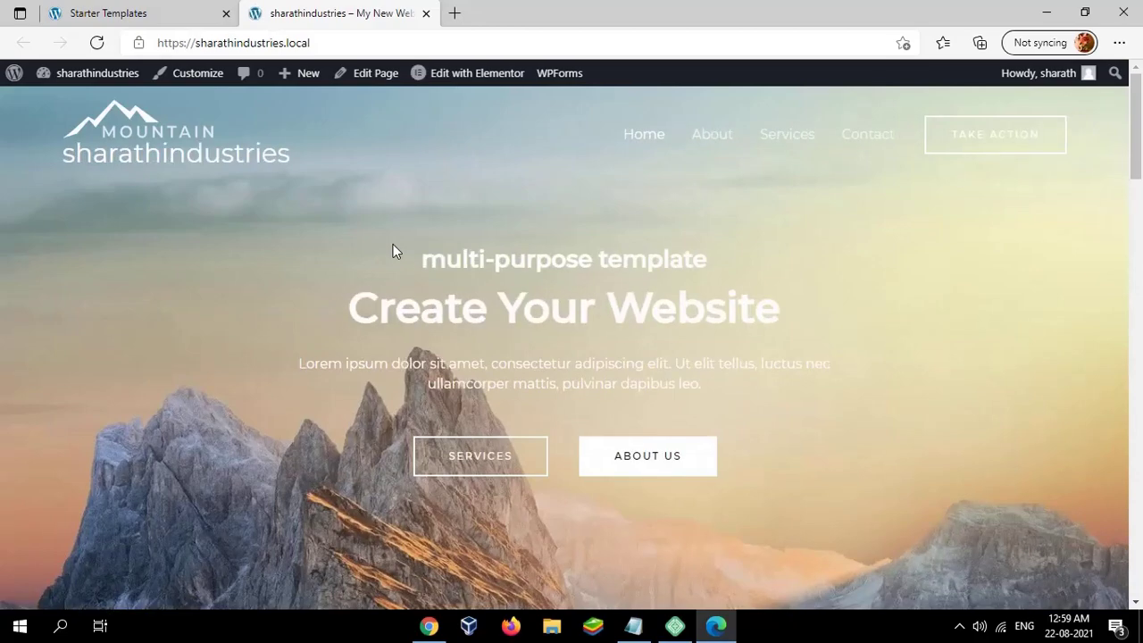
pyautogui.scroll(-15, 393, 251)
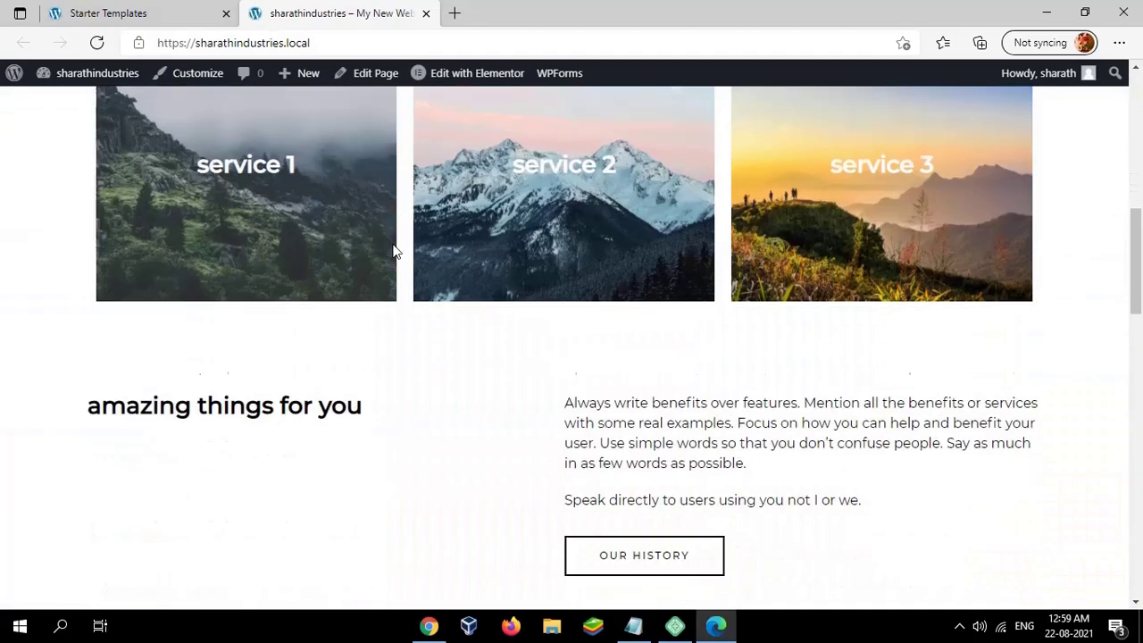
pyautogui.scroll(-10, 392, 251)
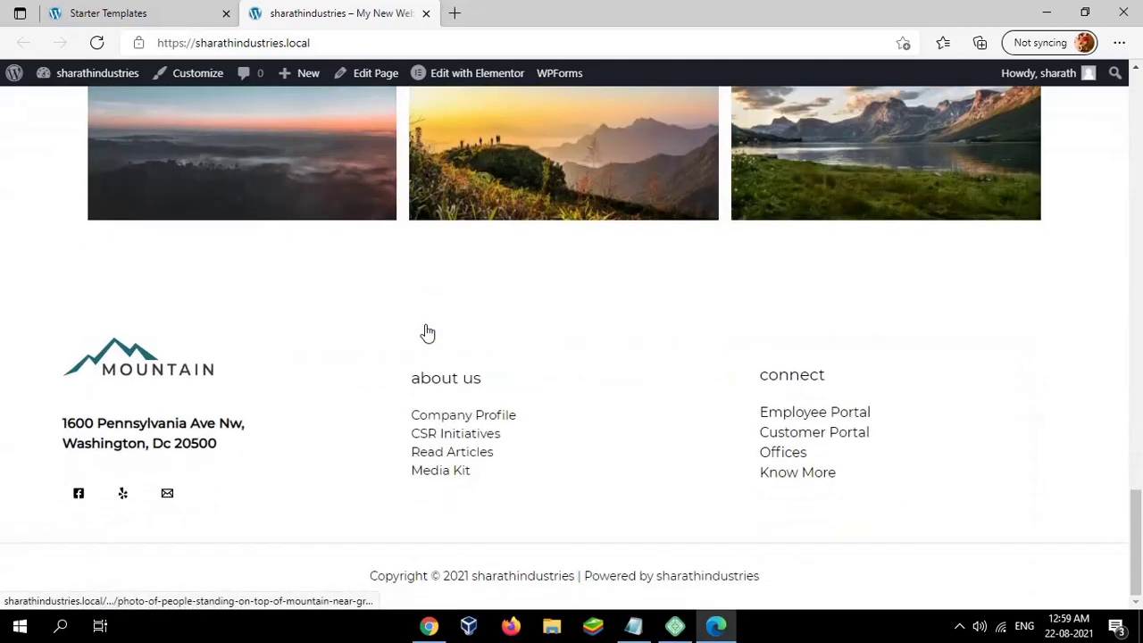
pyautogui.scroll(1, 426, 331)
pyautogui.scroll(20, 426, 332)
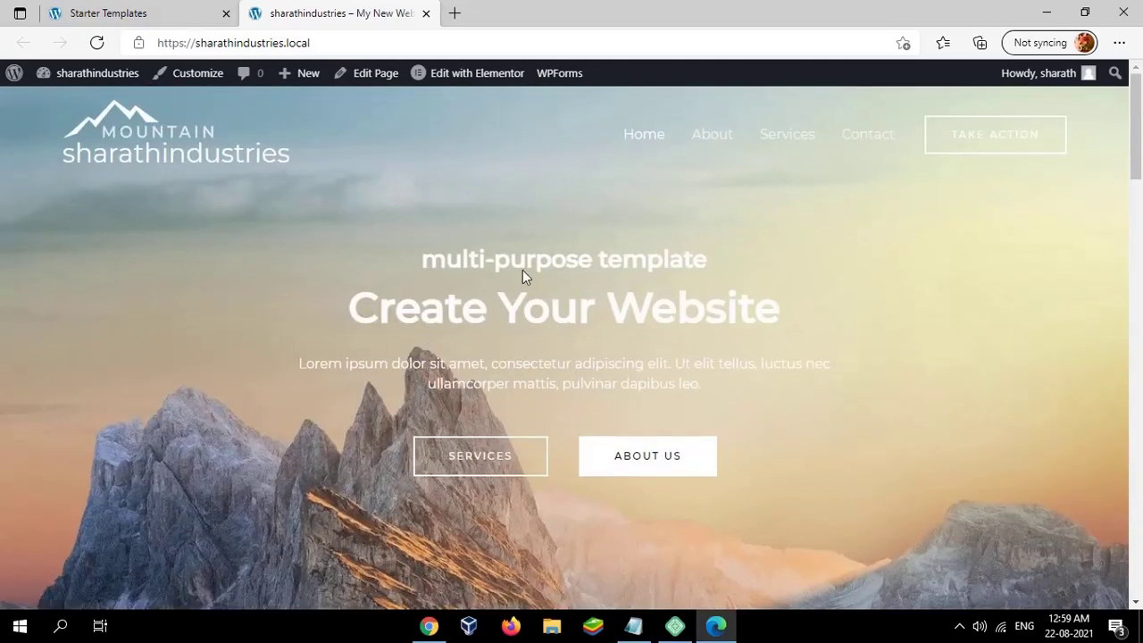
pyautogui.click(675, 625)
pyautogui.click(486, 587)
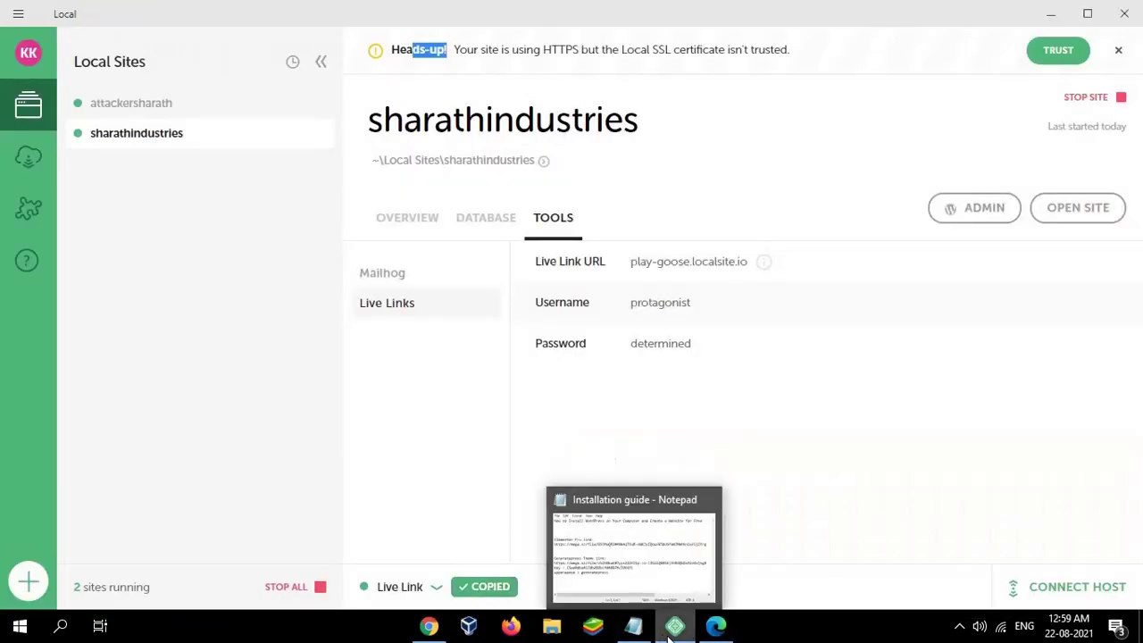
# Load the copied Live Link URL in a new Chrome tab.
pyautogui.click(446, 632)
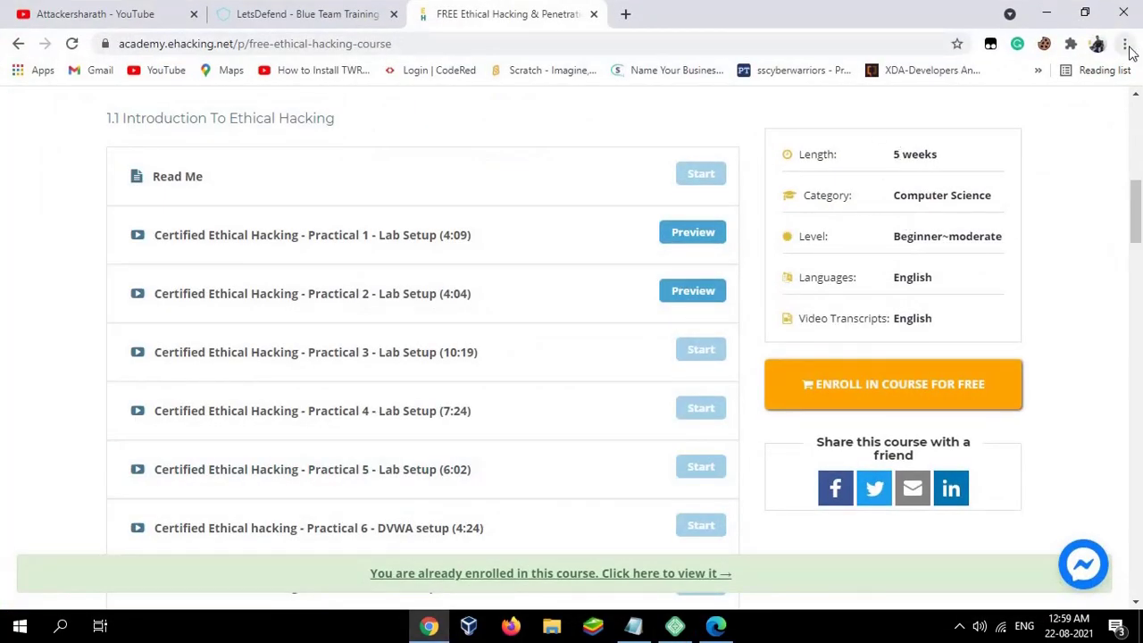
pyautogui.click(625, 14)
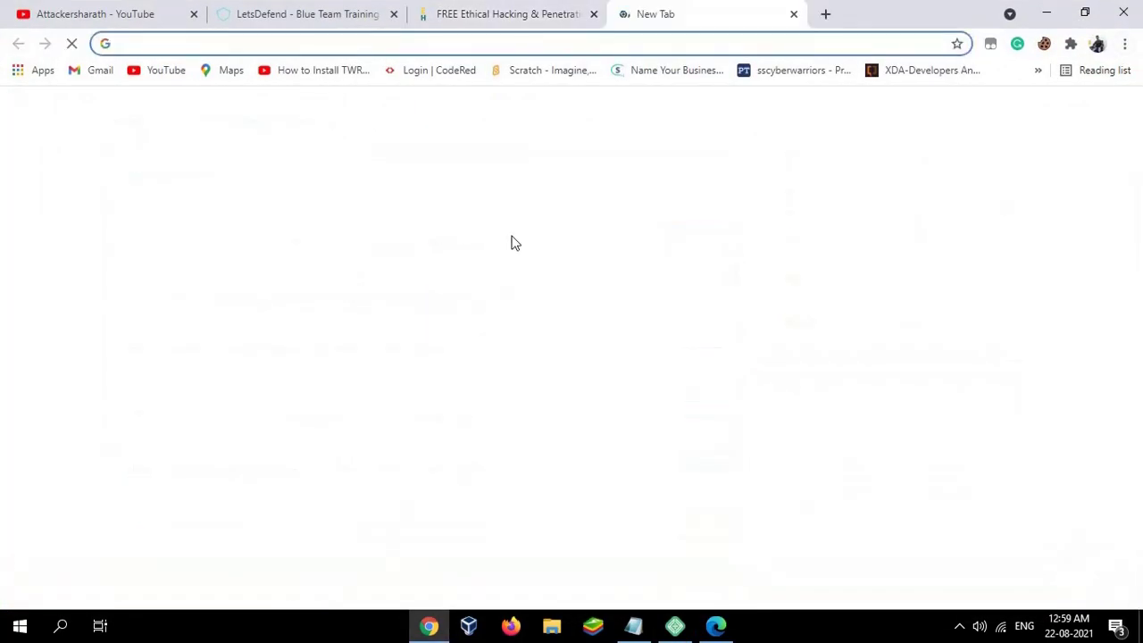
pyautogui.hotkey('ctrl', 'v')
pyautogui.press('Return')
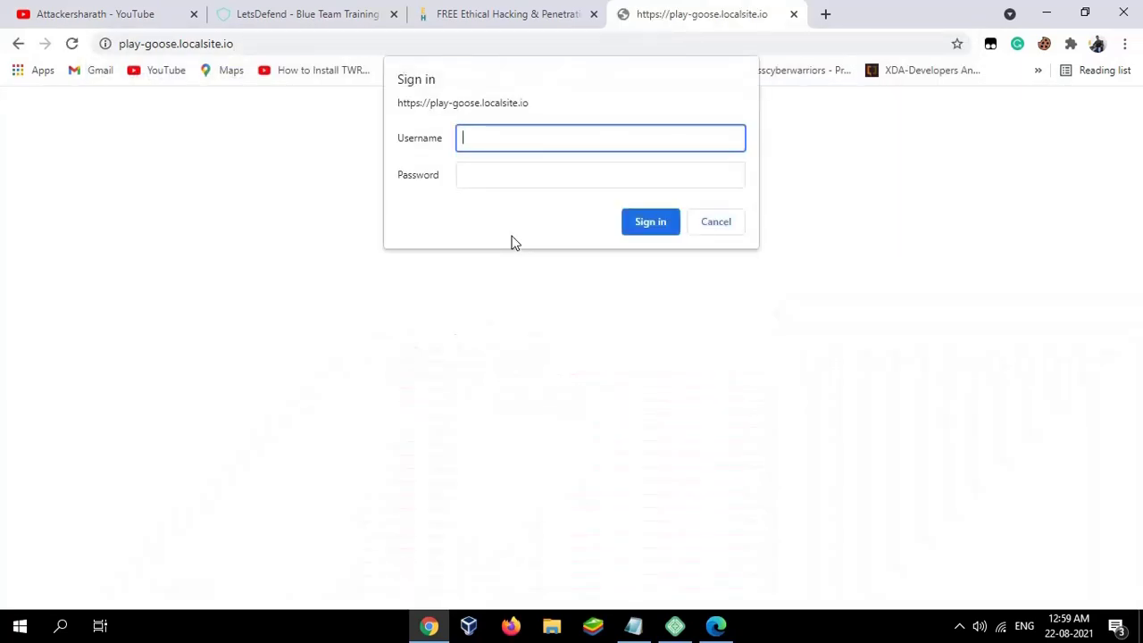
# Close the play-goose.localsite.io sign-in tab and return to the sharathindustries home page window.
pyautogui.click(689, 632)
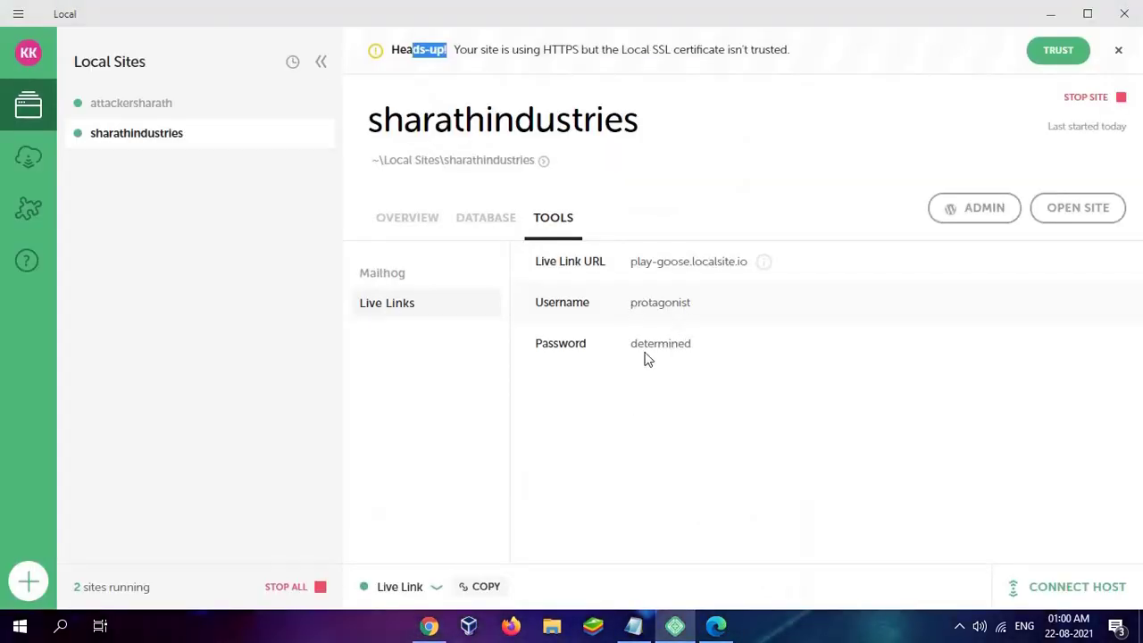
pyautogui.click(415, 632)
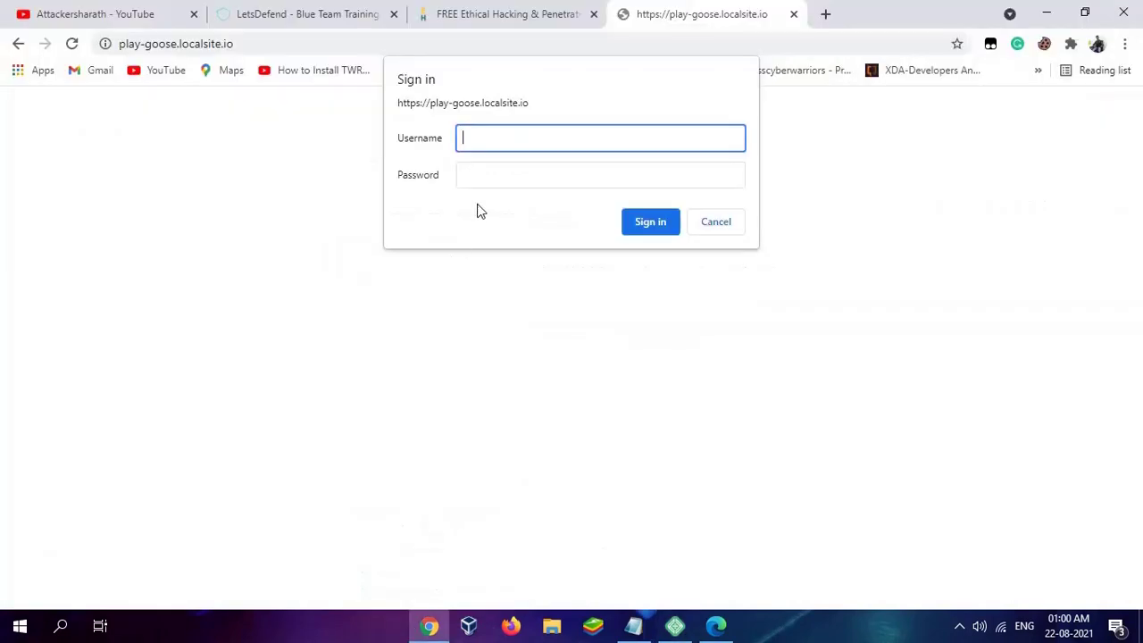
pyautogui.click(668, 630)
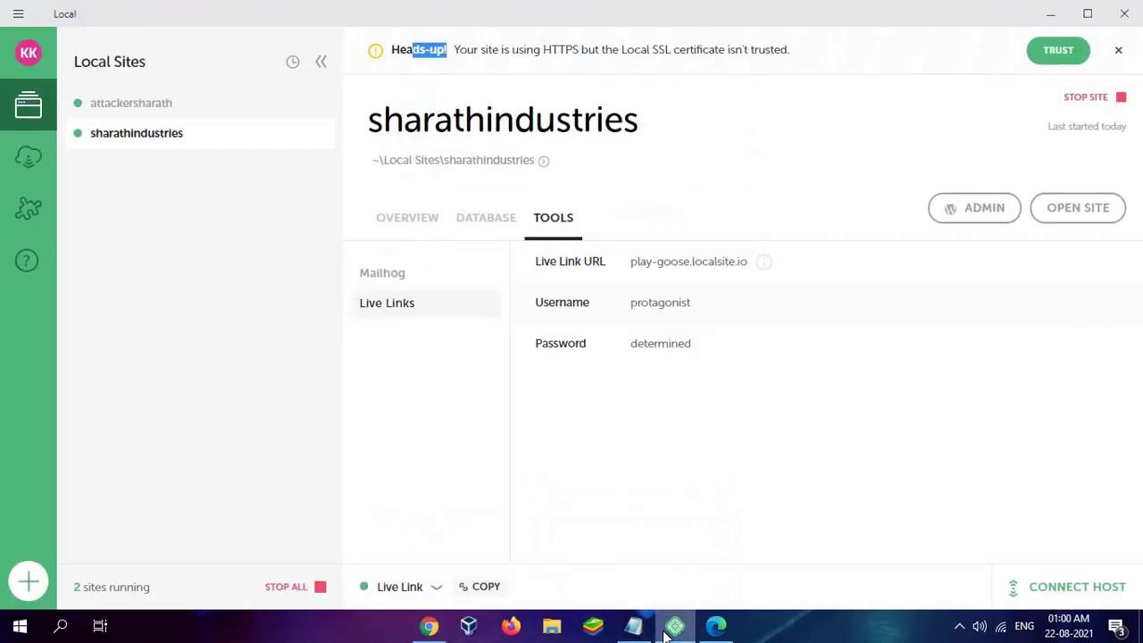
pyautogui.click(430, 625)
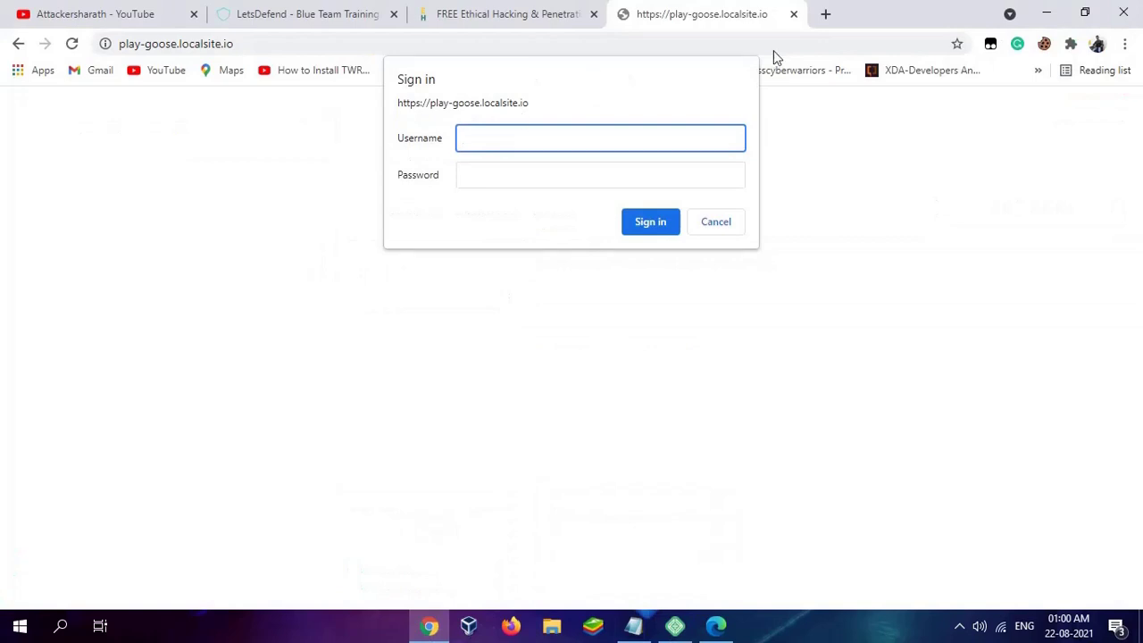
pyautogui.click(793, 14)
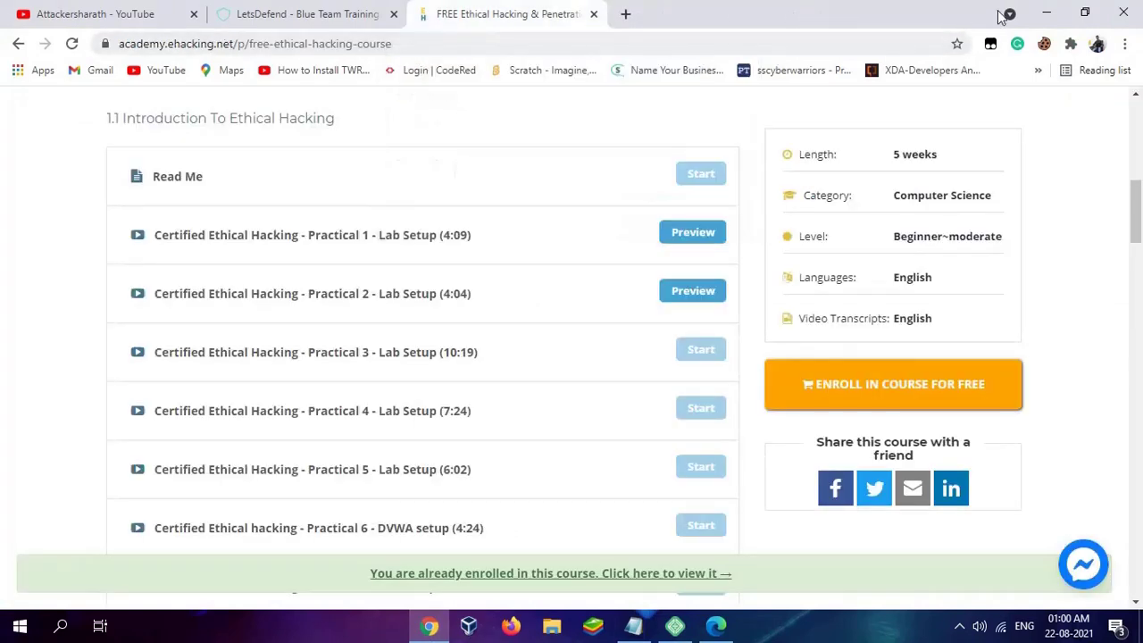
pyautogui.click(1048, 12)
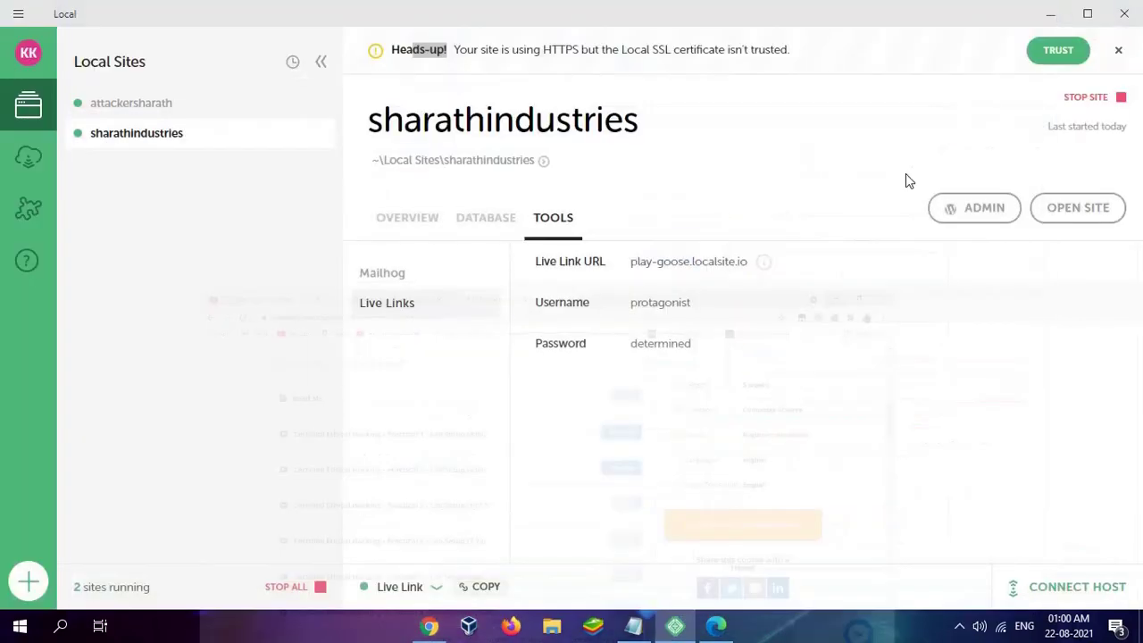
pyautogui.click(718, 626)
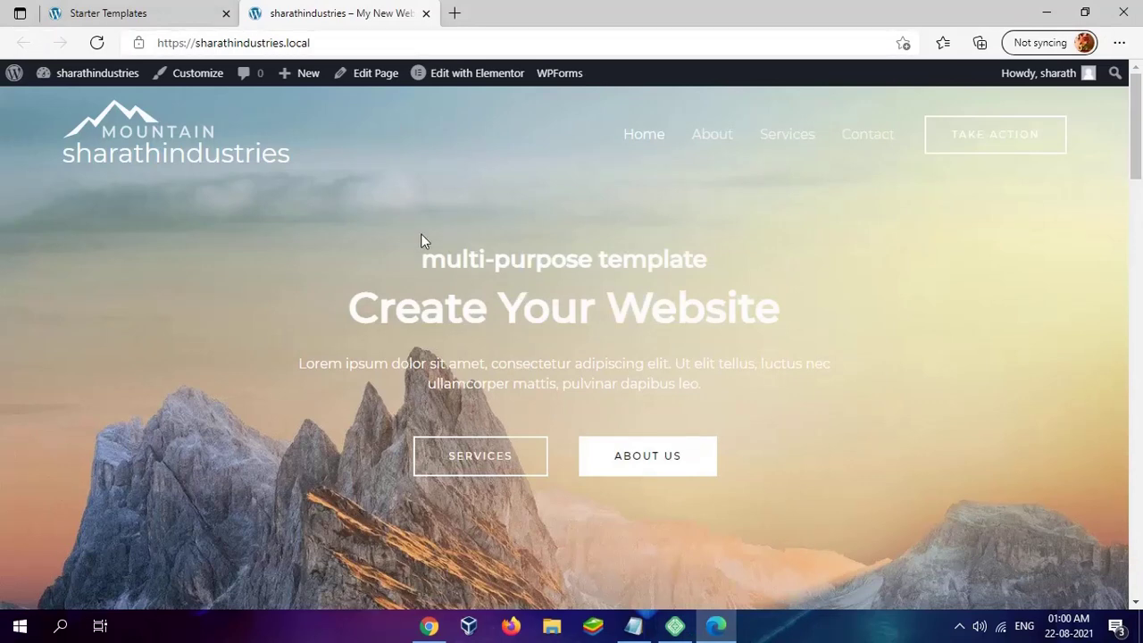
# Launch Edit with Elementor from the admin bar for the Home page.
pyautogui.moveTo(431, 73)
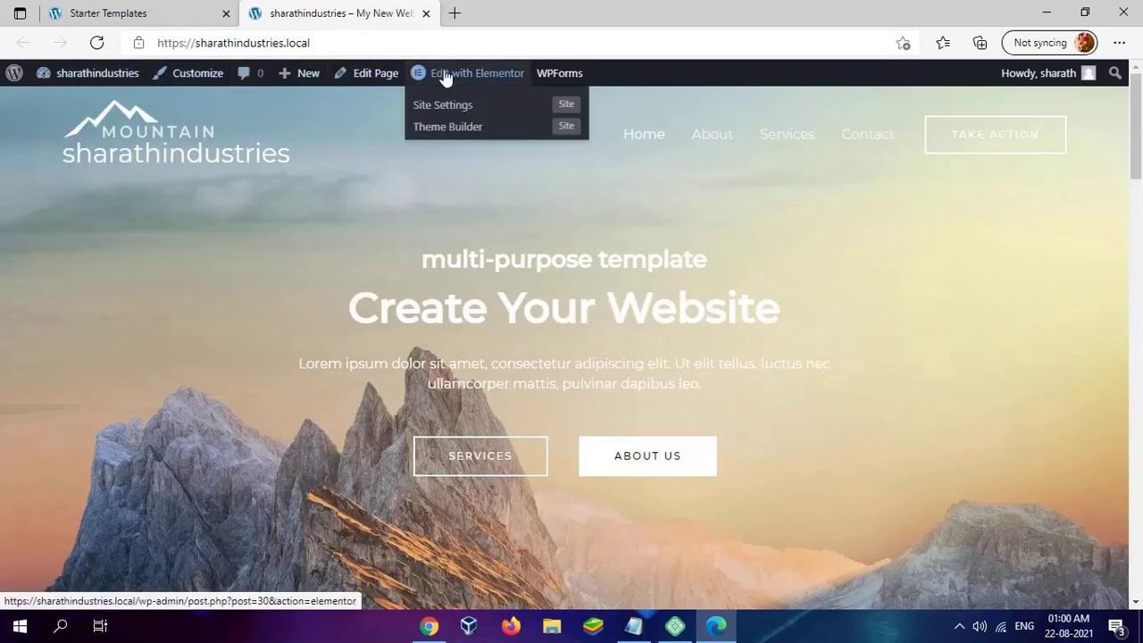
pyautogui.click(462, 81)
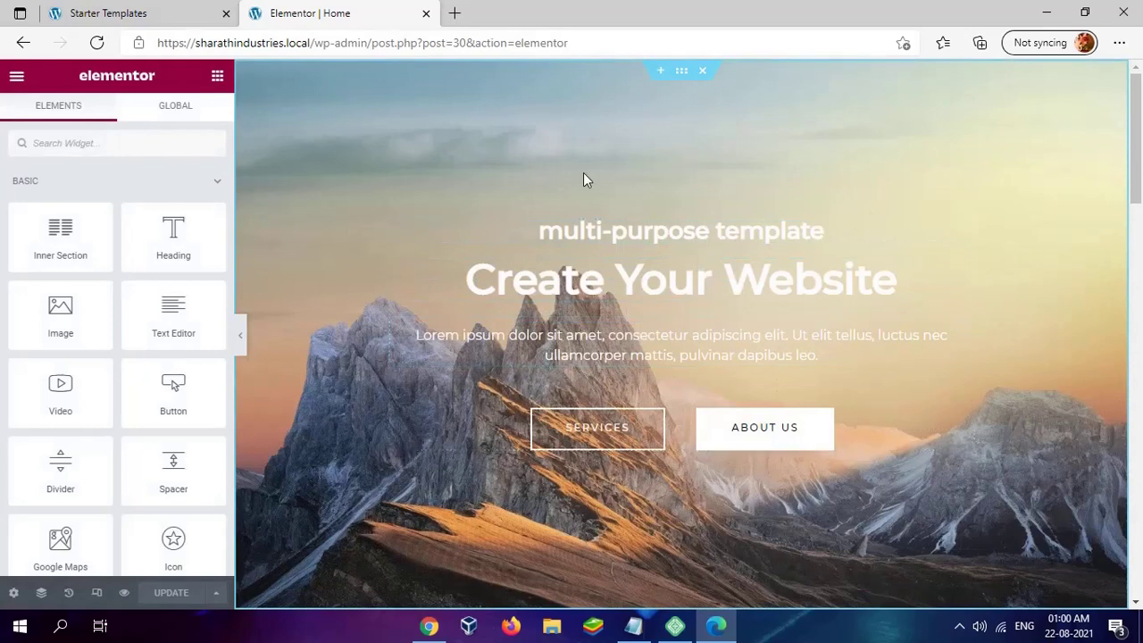
# Replace the small hero heading text with 'My New Website'.
pyautogui.click(732, 234)
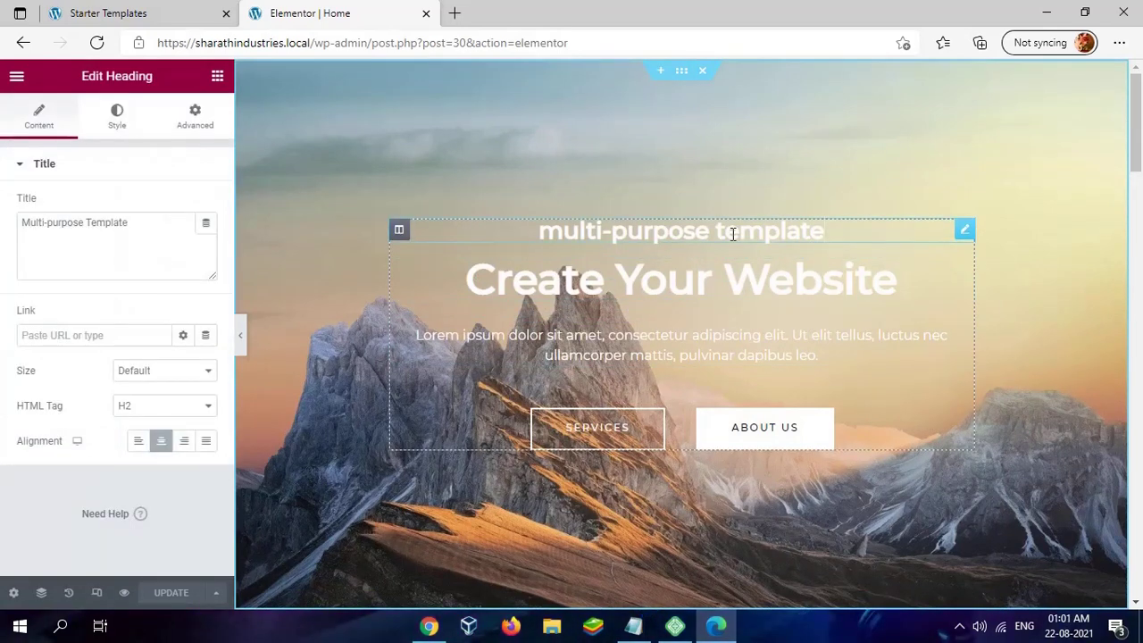
pyautogui.press('BackSpace')
pyautogui.press('BackSpace')
pyautogui.press('BackSpace')
pyautogui.press('BackSpace')
pyautogui.press('BackSpace')
pyautogui.press('BackSpace')
pyautogui.press('BackSpace')
pyautogui.press('BackSpace')
pyautogui.press('BackSpace')
pyautogui.press('BackSpace')
pyautogui.press('BackSpace')
pyautogui.press('BackSpace')
pyautogui.press('BackSpace')
pyautogui.press('BackSpace')
pyautogui.press('BackSpace')
pyautogui.press('BackSpace')
pyautogui.press('BackSpace')
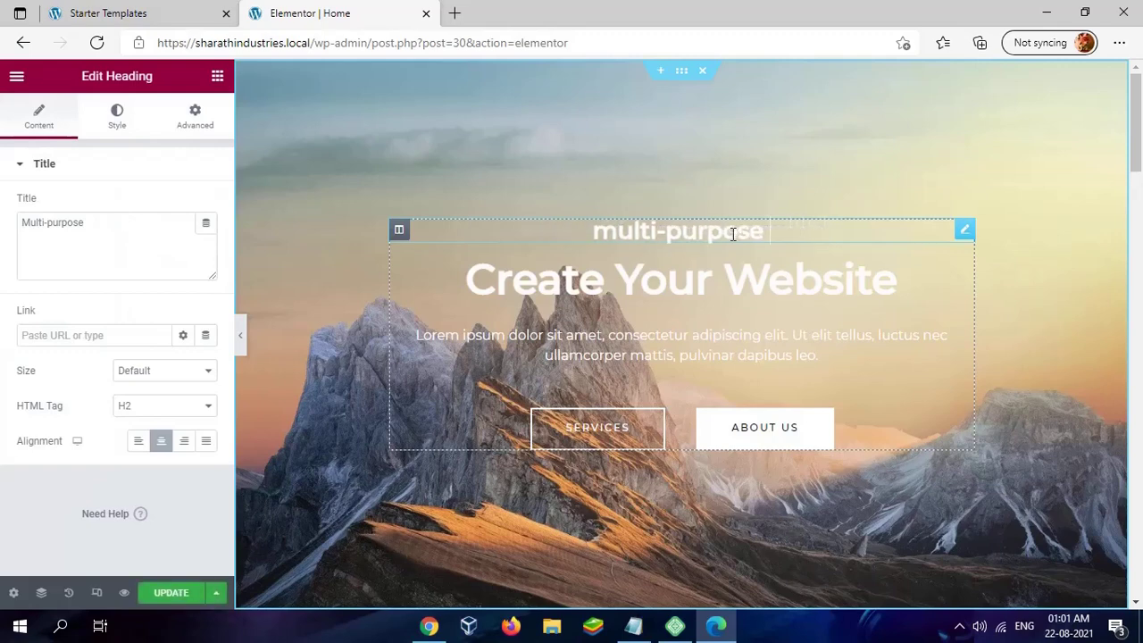
pyautogui.press('BackSpace')
pyautogui.press('BackSpace')
pyautogui.press('BackSpace')
pyautogui.press('BackSpace')
pyautogui.press('BackSpace')
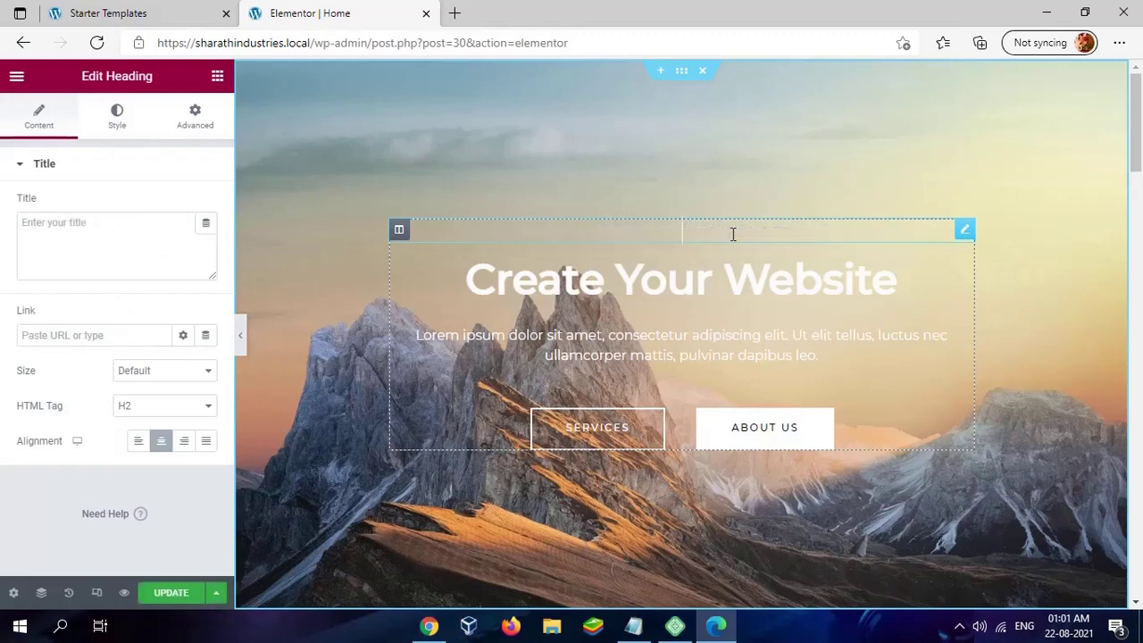
pyautogui.write('My New')
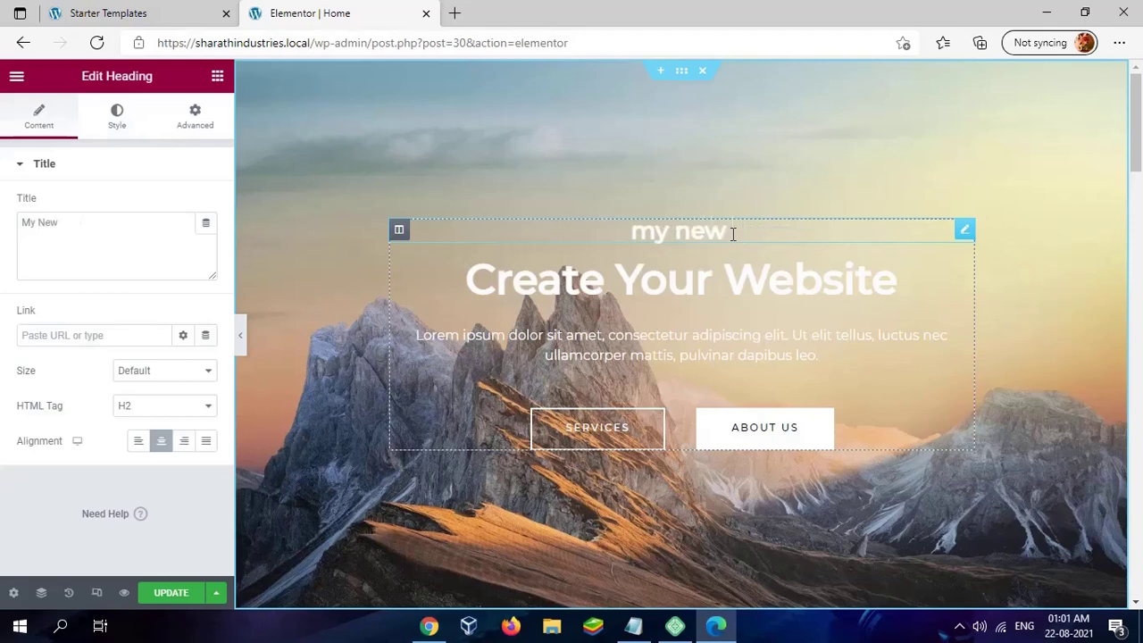
pyautogui.write(' Website')
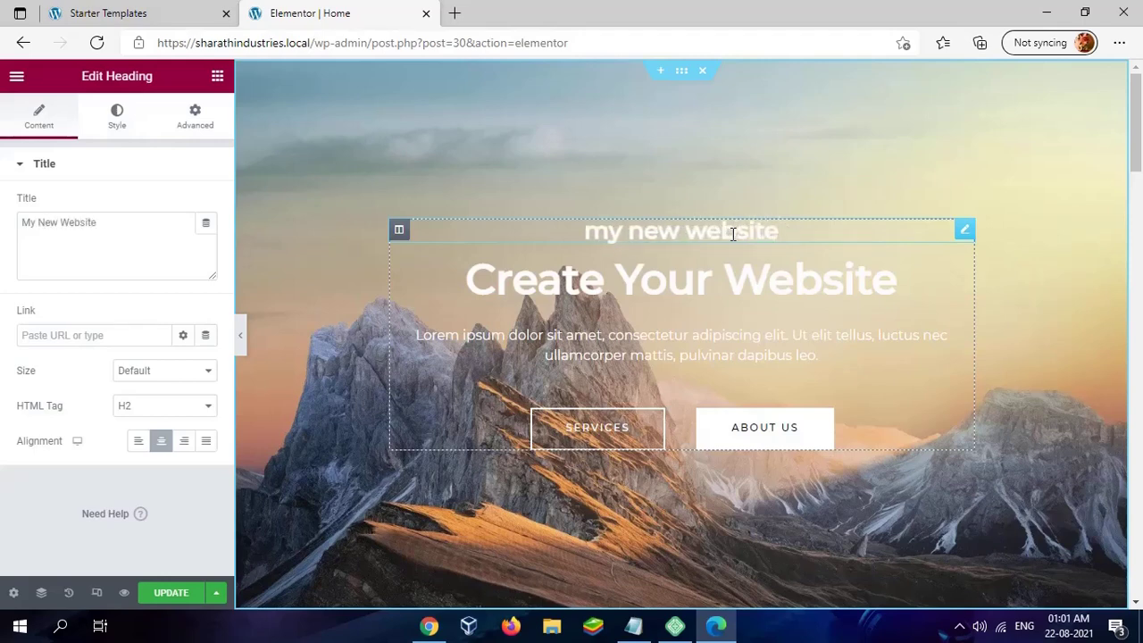
# Retype the main 'Create Your Website' heading as the channel name.
pyautogui.click(746, 287)
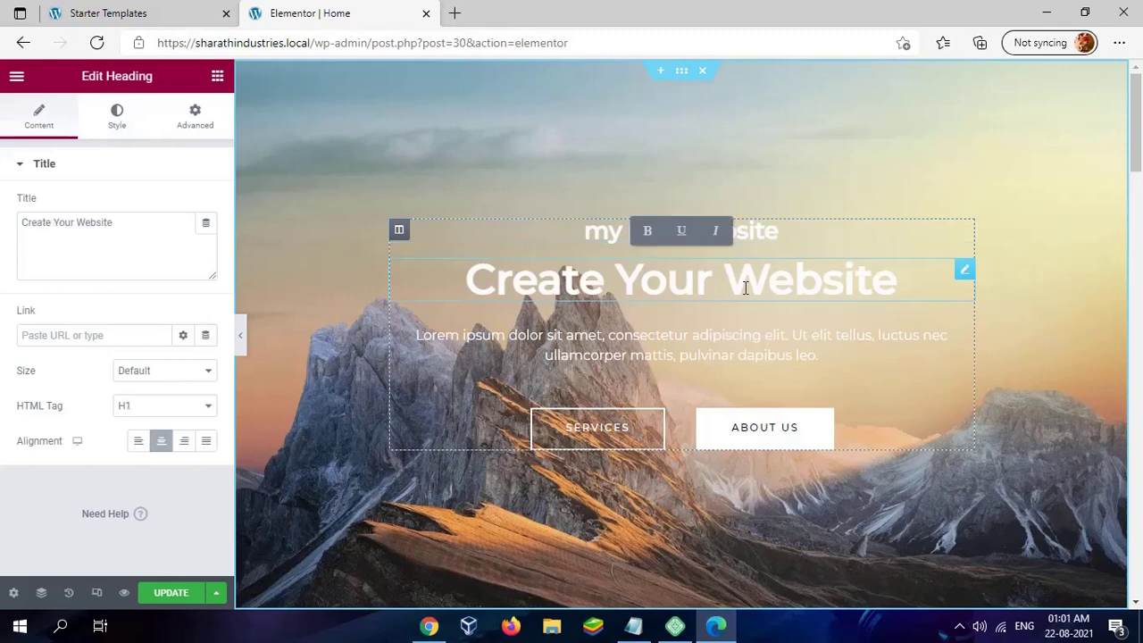
pyautogui.click(924, 287)
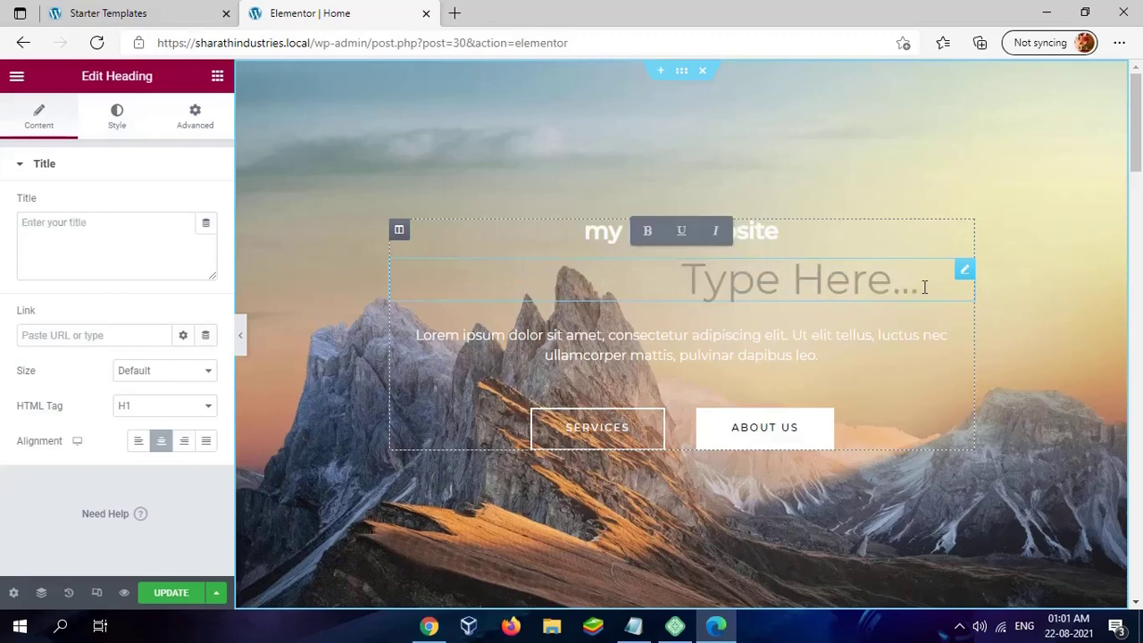
pyautogui.write('Atta')
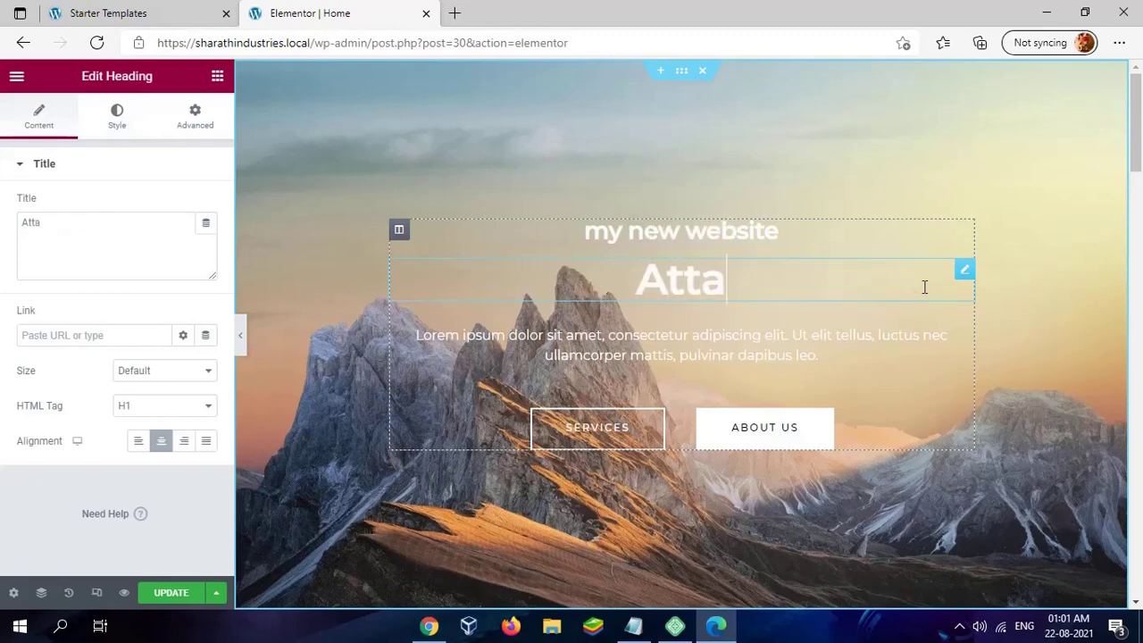
pyautogui.write('cker S')
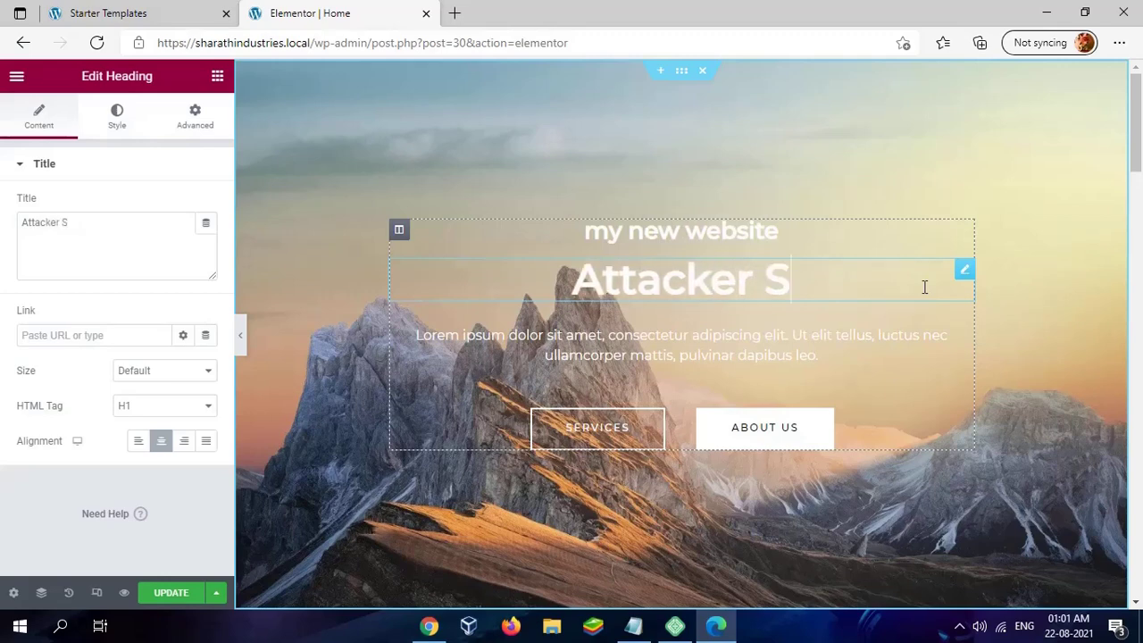
pyautogui.write('harath')
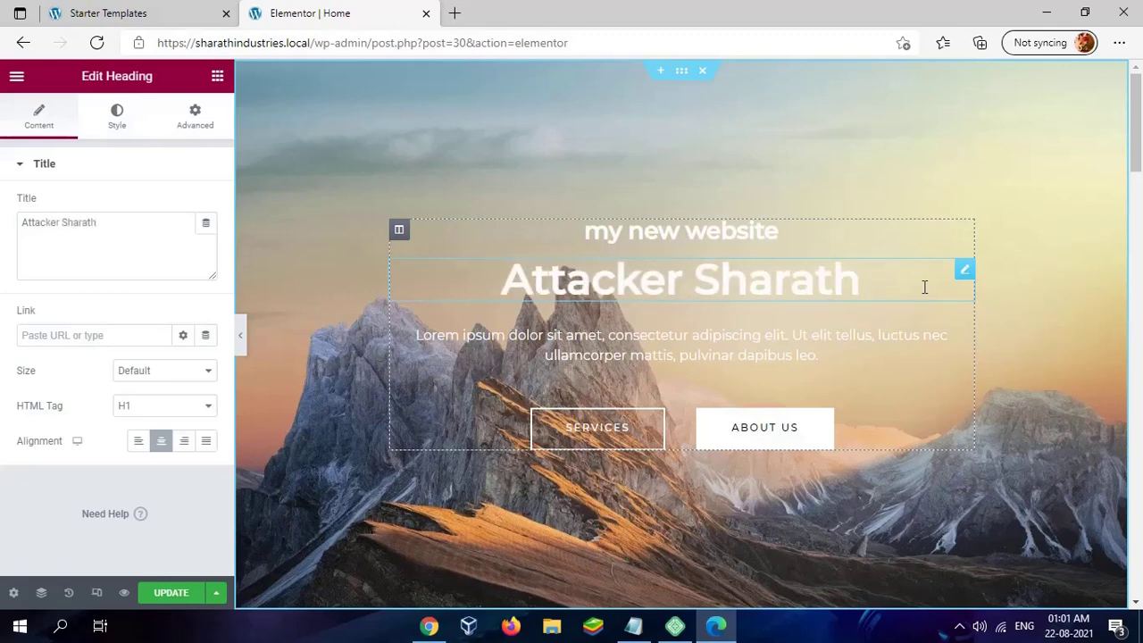
# Replace the Lorem ipsum paragraph with a welcome-back line for the YouTube channel, correcting typos.
pyautogui.click(689, 347)
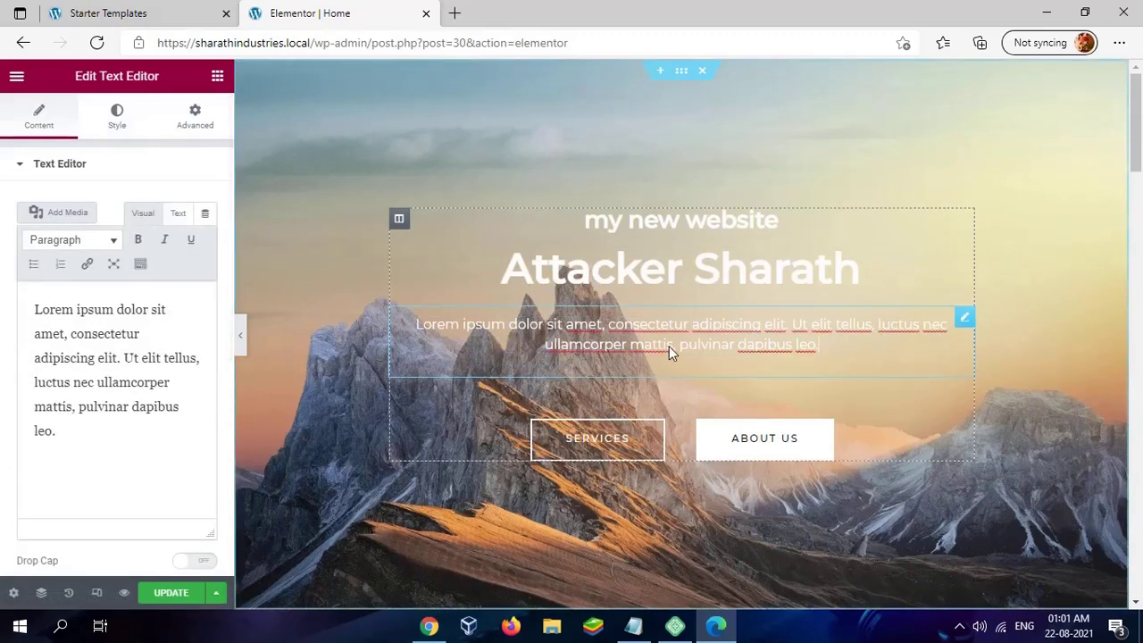
pyautogui.click(669, 346)
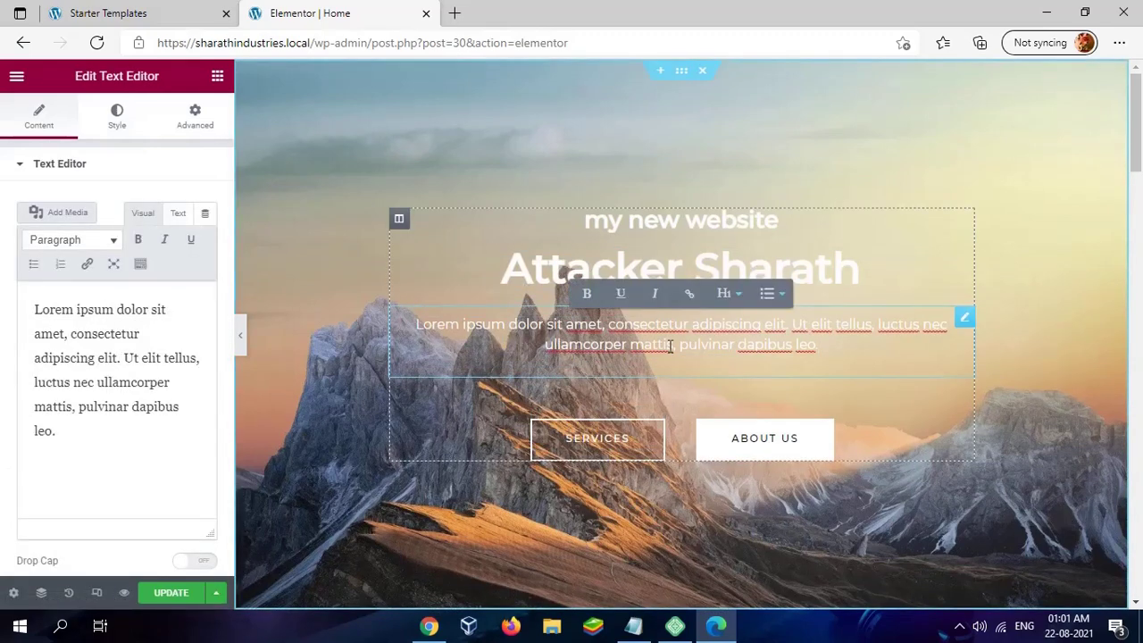
pyautogui.hotkey('ctrl', 'a')
pyautogui.press('BackSpace')
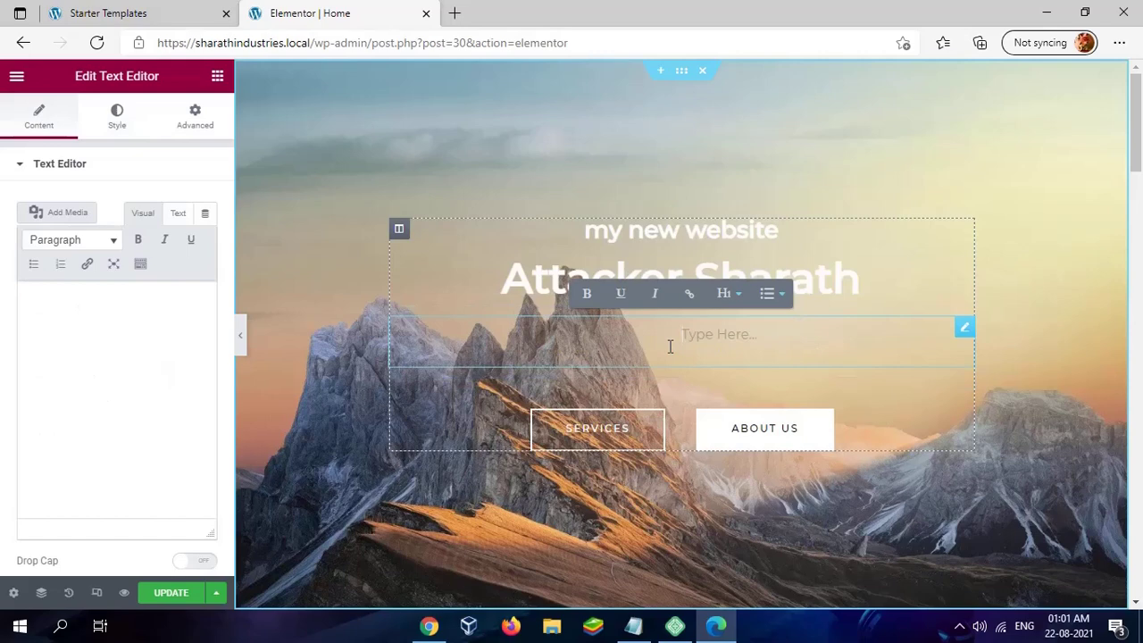
pyautogui.write('HI!')
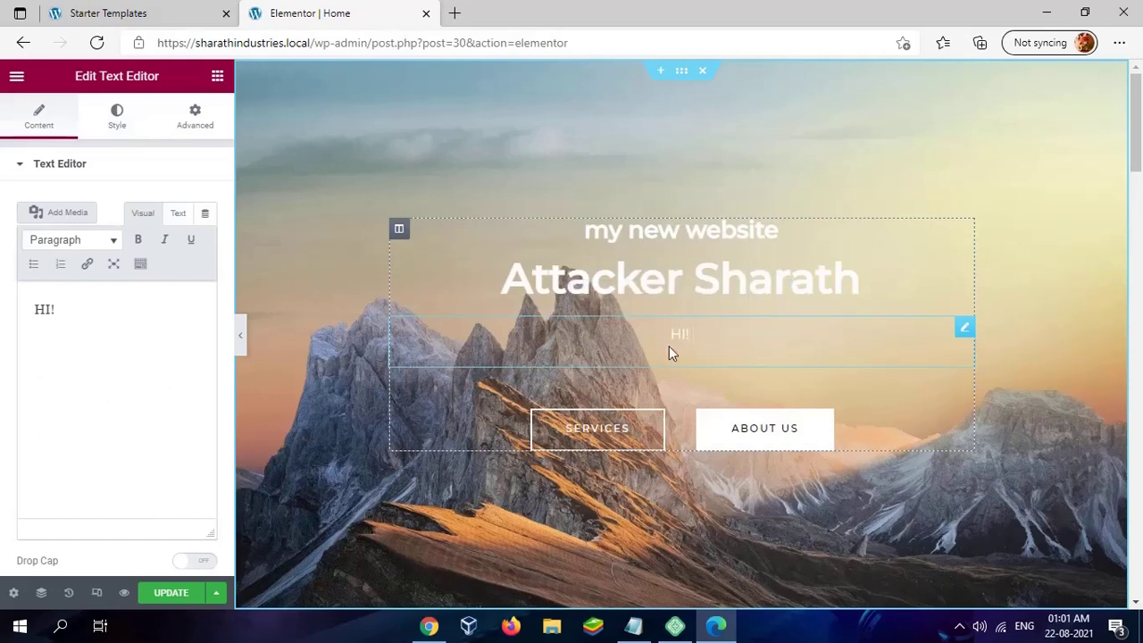
pyautogui.write(' Everyone welc')
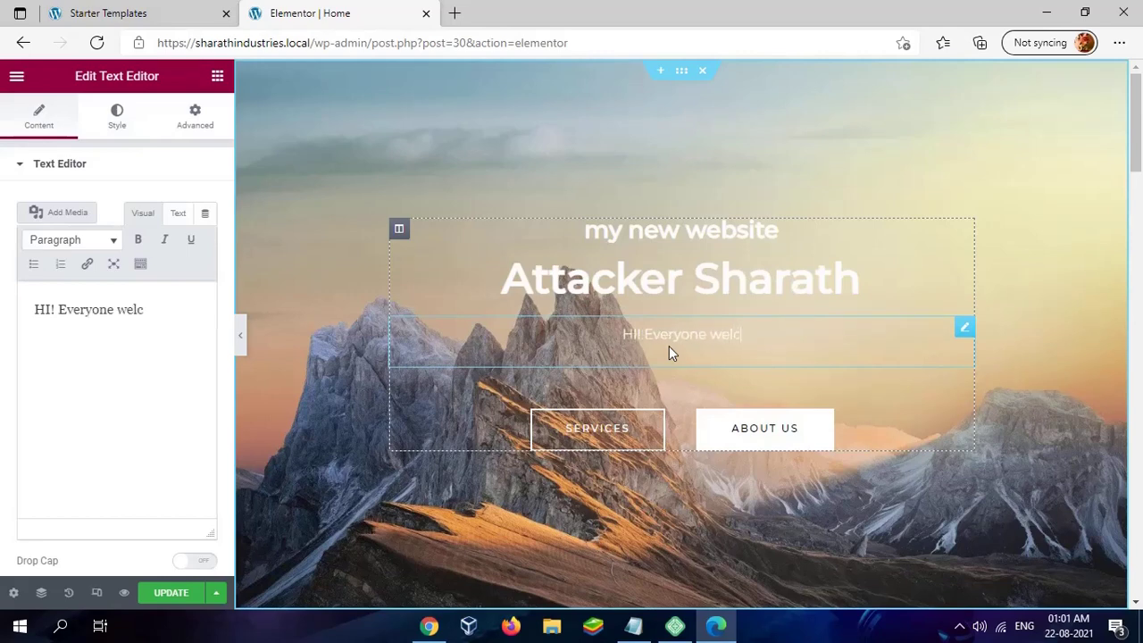
pyautogui.write('ome back ')
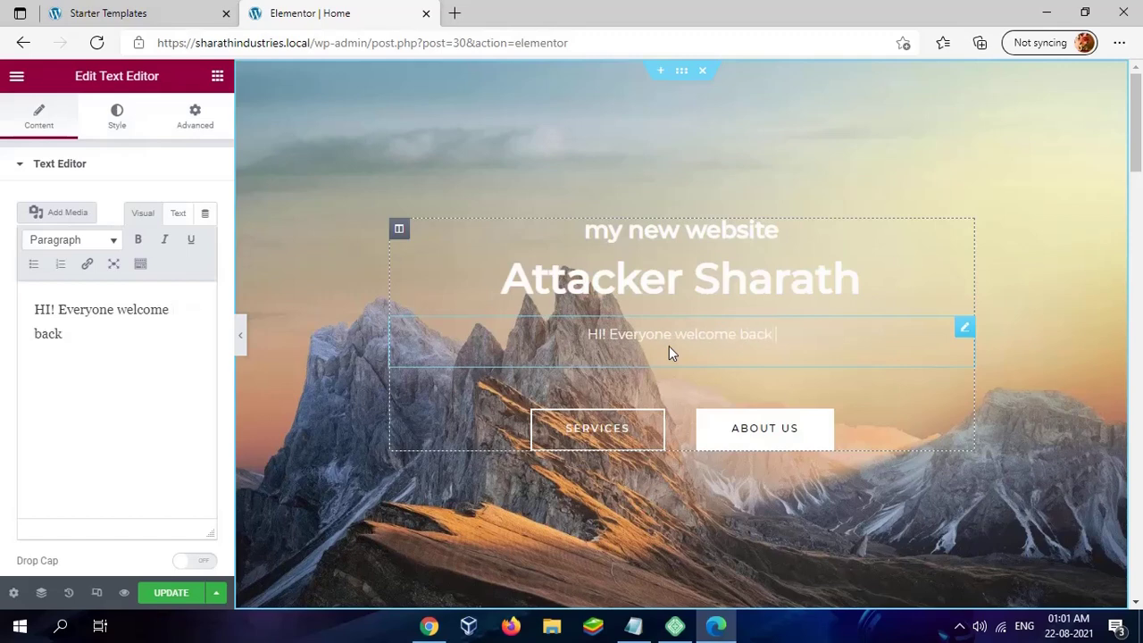
pyautogui.write('to attacj')
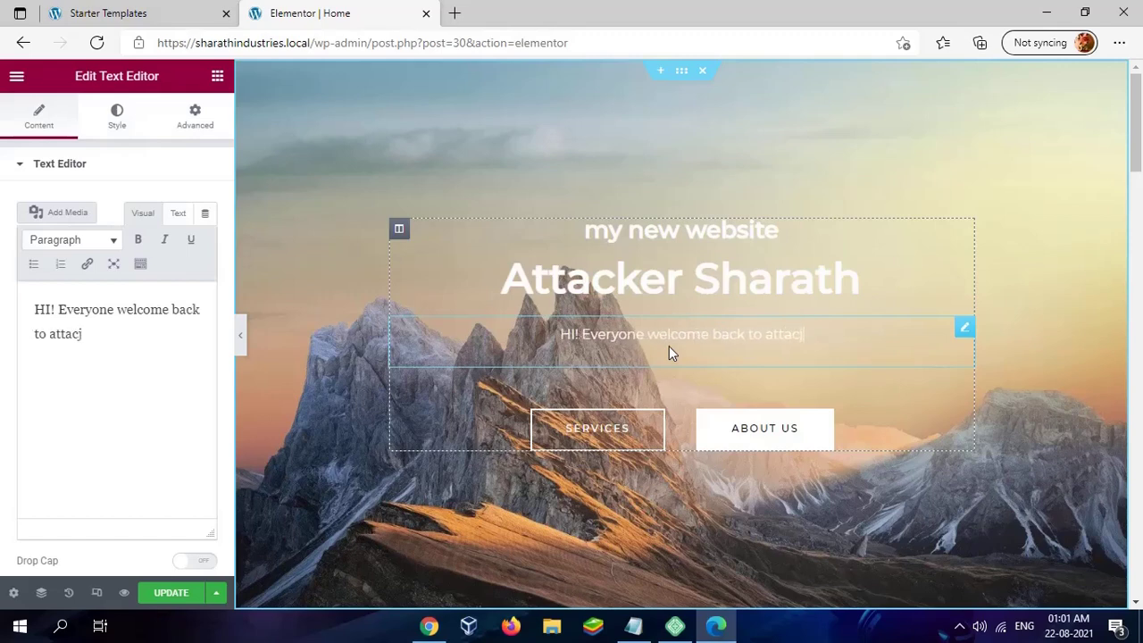
pyautogui.press('BackSpace')
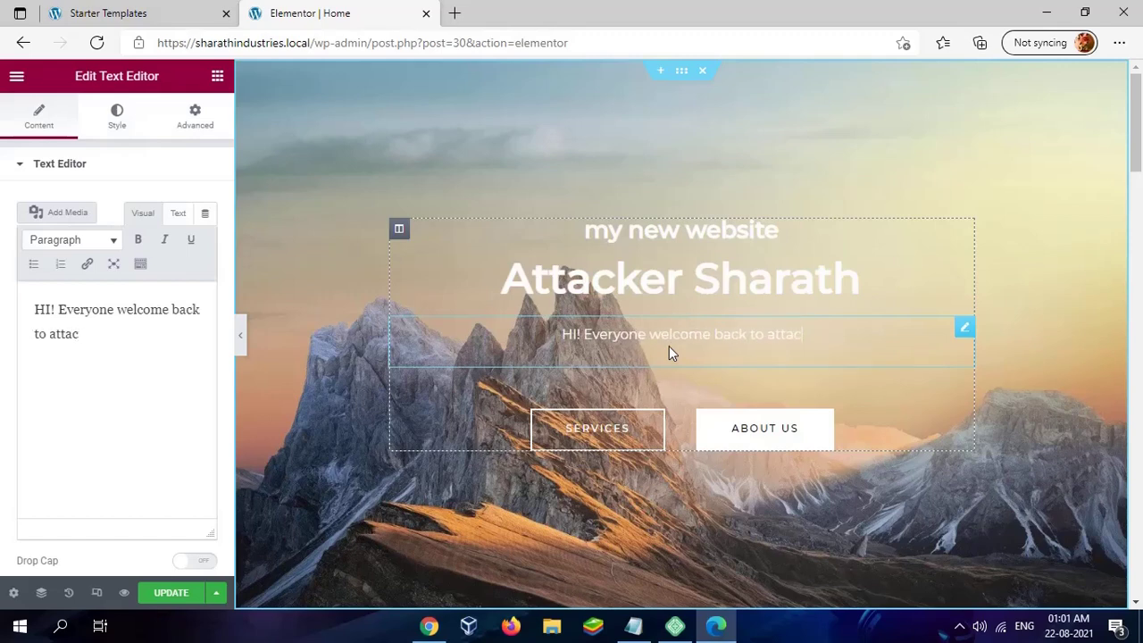
pyautogui.write('ker sharath ')
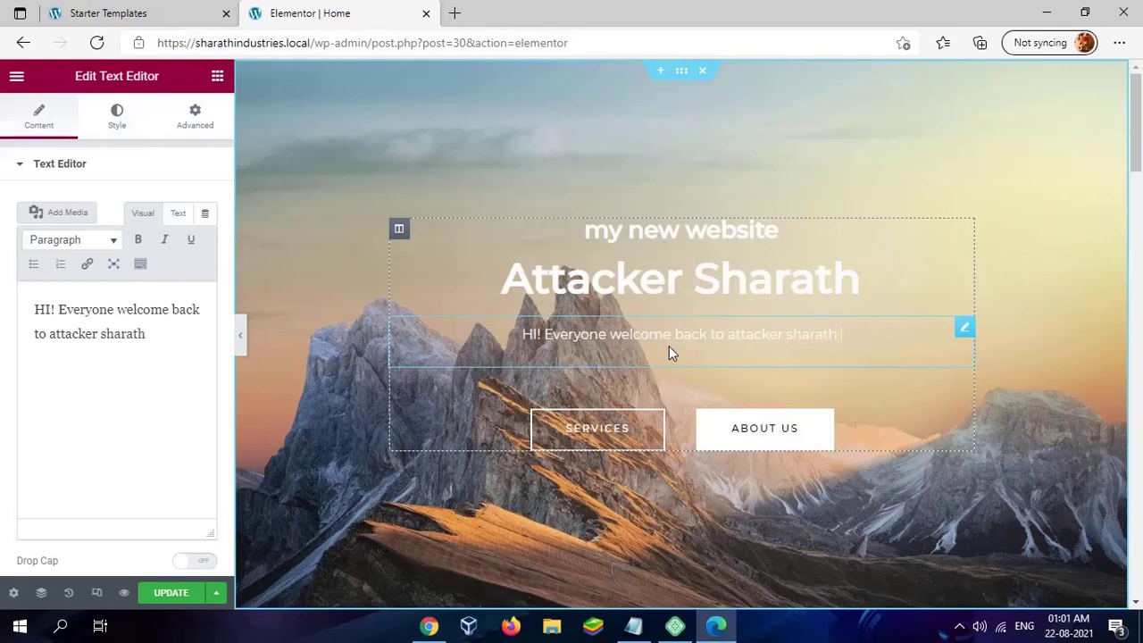
pyautogui.write('youtub')
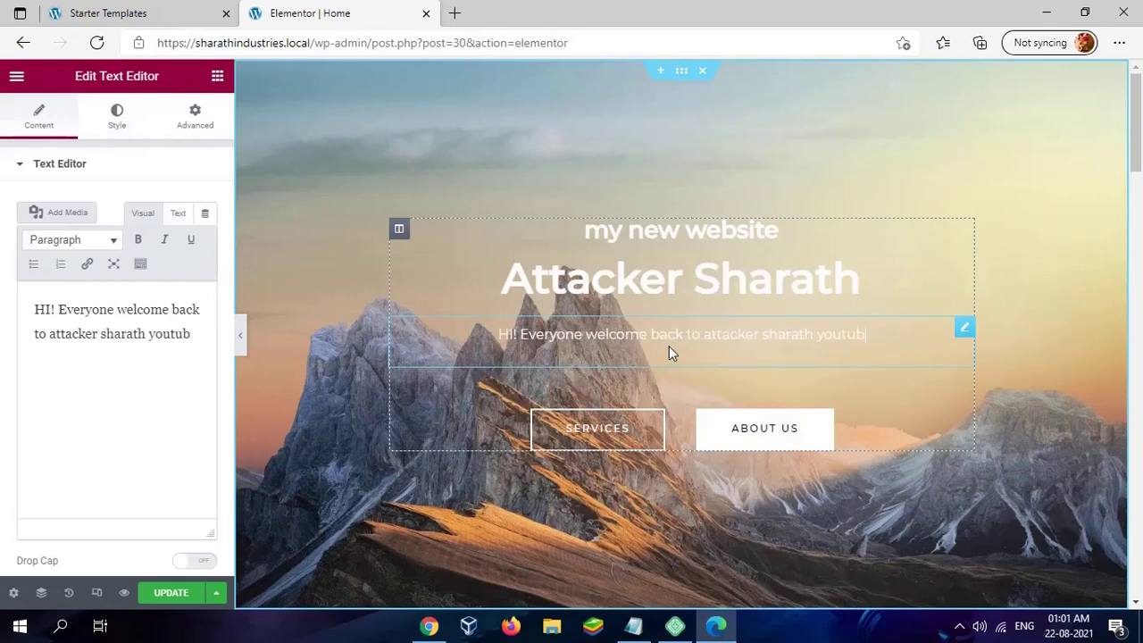
pyautogui.write('e chamme;')
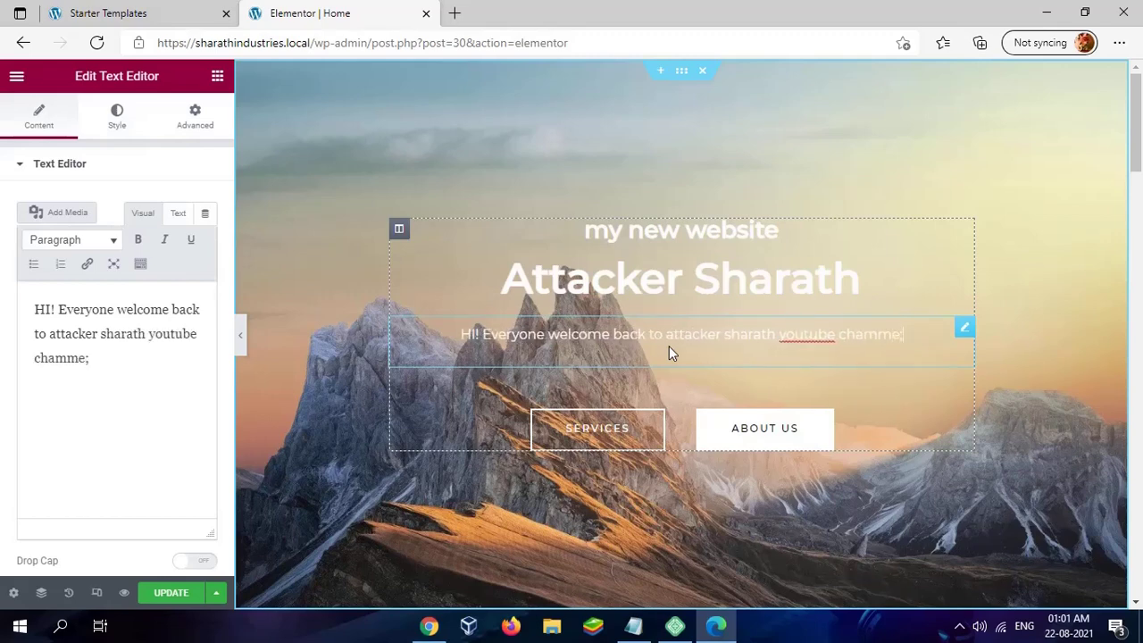
pyautogui.press('BackSpace')
pyautogui.press('BackSpace')
pyautogui.press('BackSpace')
pyautogui.press('BackSpace')
pyautogui.press('BackSpace')
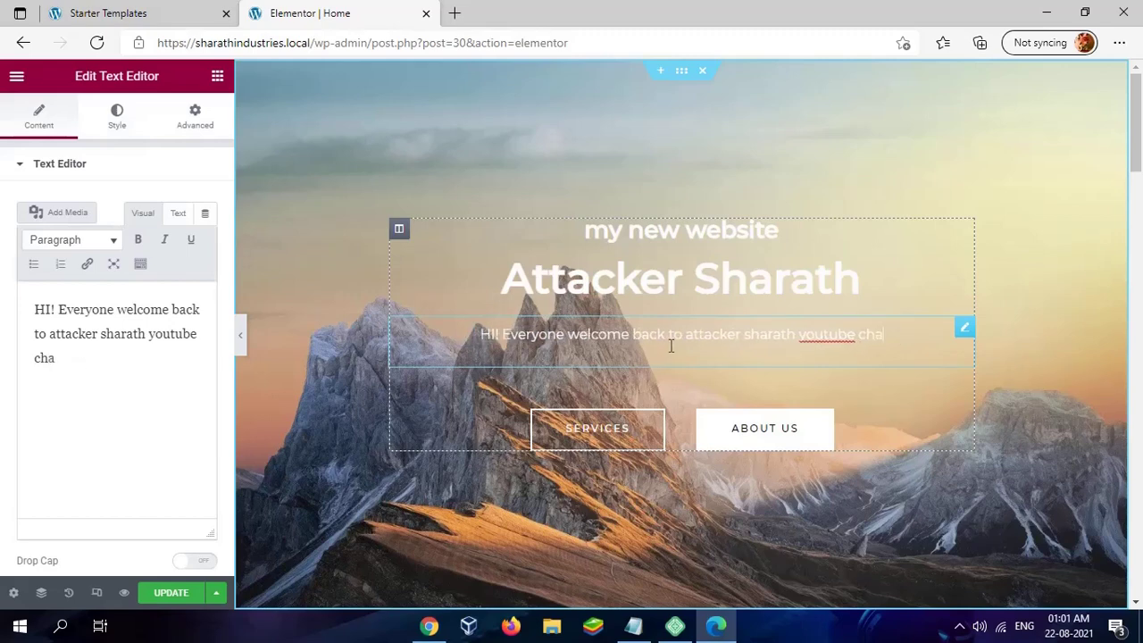
pyautogui.write('annel.')
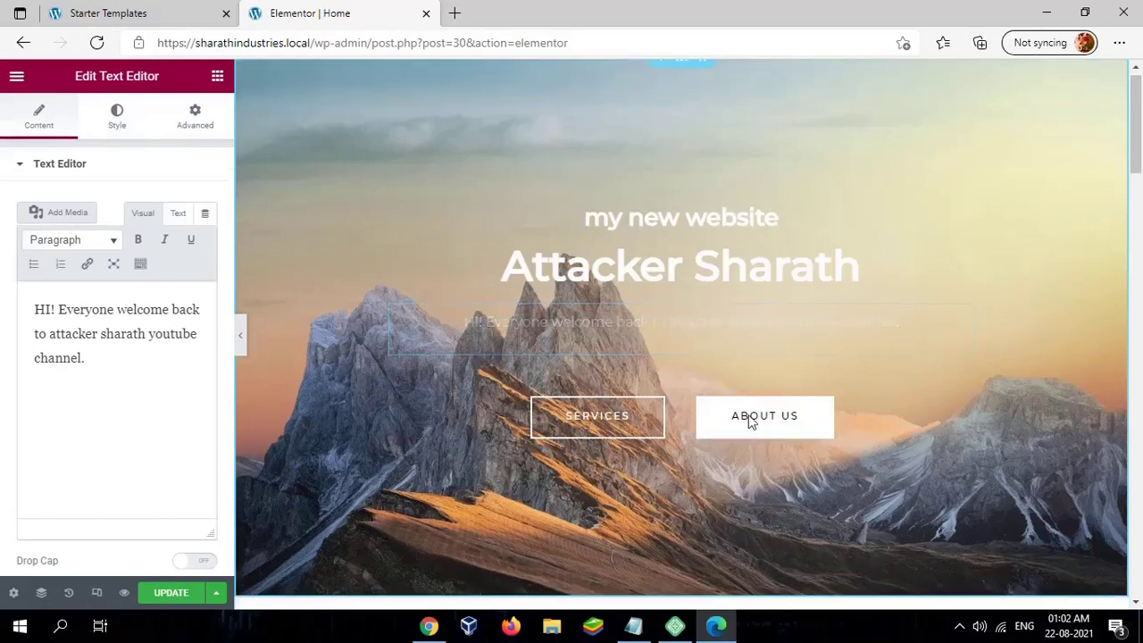
# Inspect the service 1 and service 2 column background settings, leaving the images unchanged.
pyautogui.scroll(-6, 746, 419)
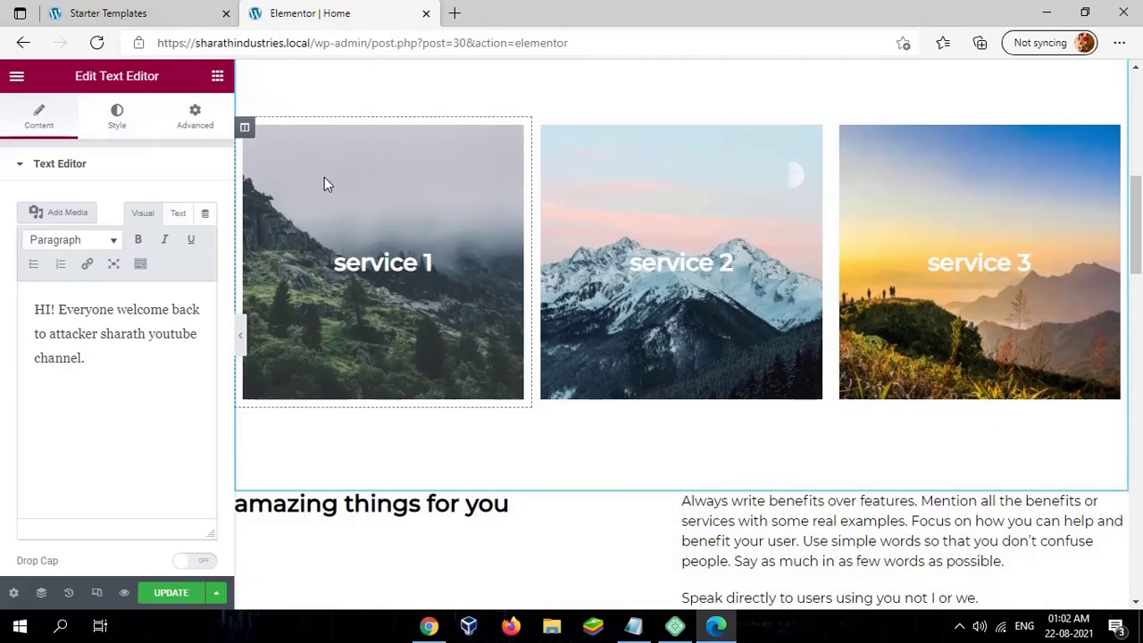
pyautogui.click(324, 183)
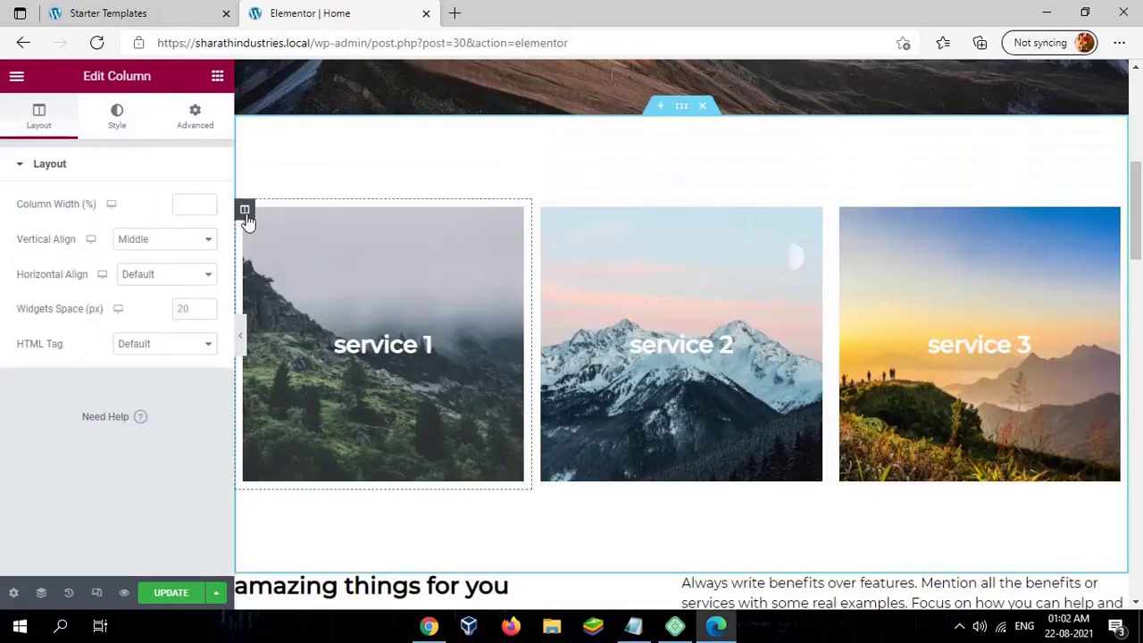
pyautogui.click(118, 118)
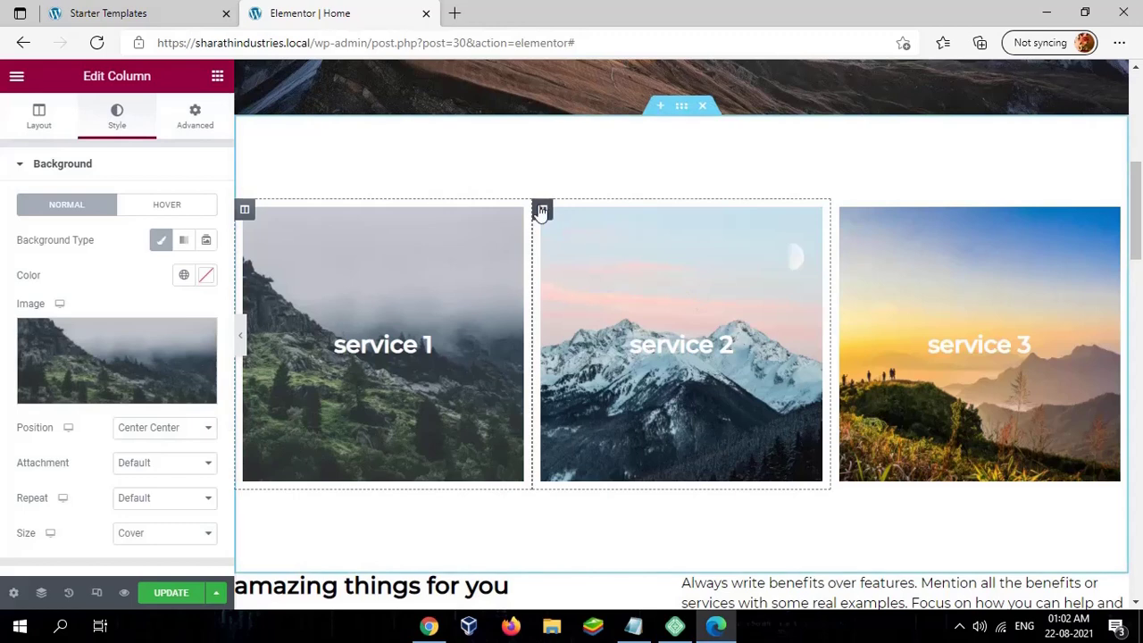
pyautogui.click(542, 211)
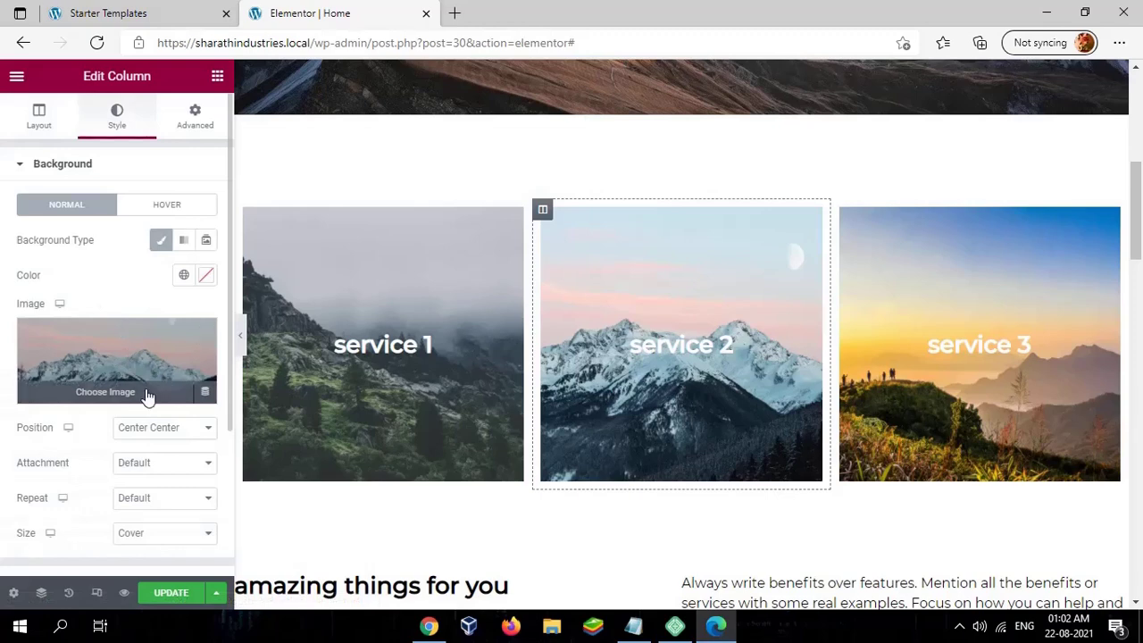
pyautogui.click(147, 396)
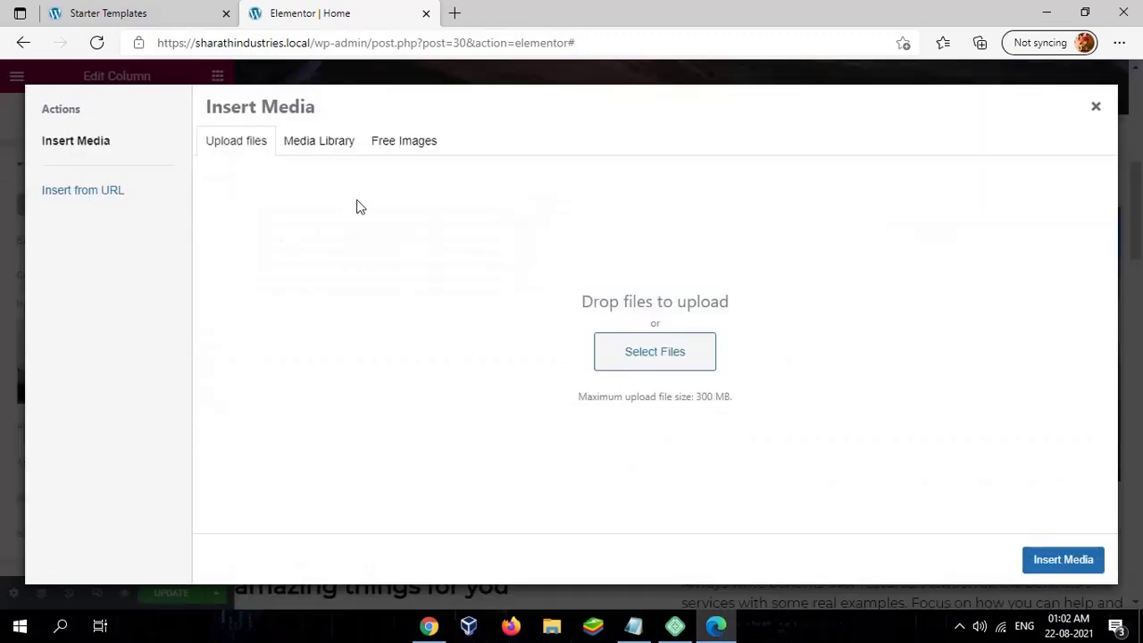
pyautogui.click(1096, 108)
# Save the home page with UPDATE and load the live site in Chrome.
pyautogui.scroll(-3, 735, 250)
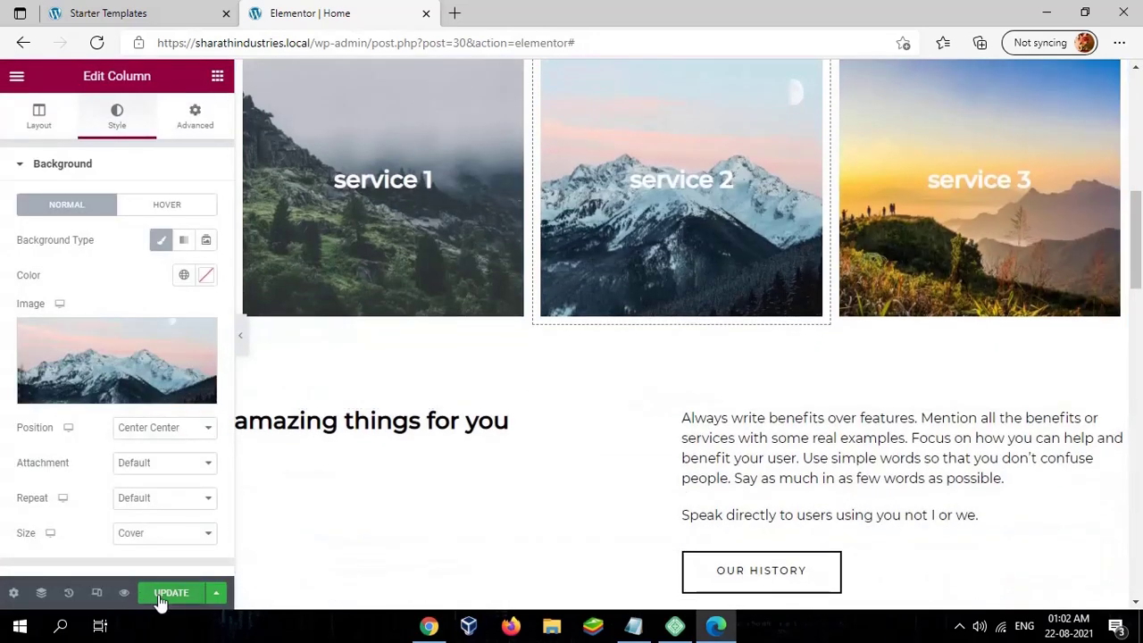
pyautogui.click(161, 599)
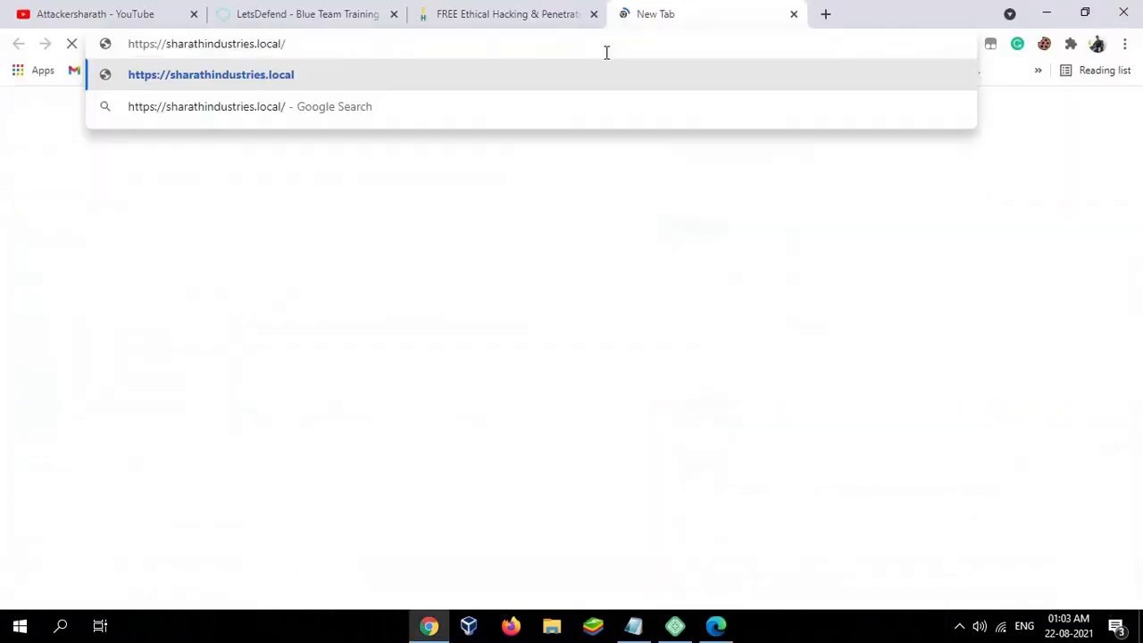
pyautogui.press('Return')
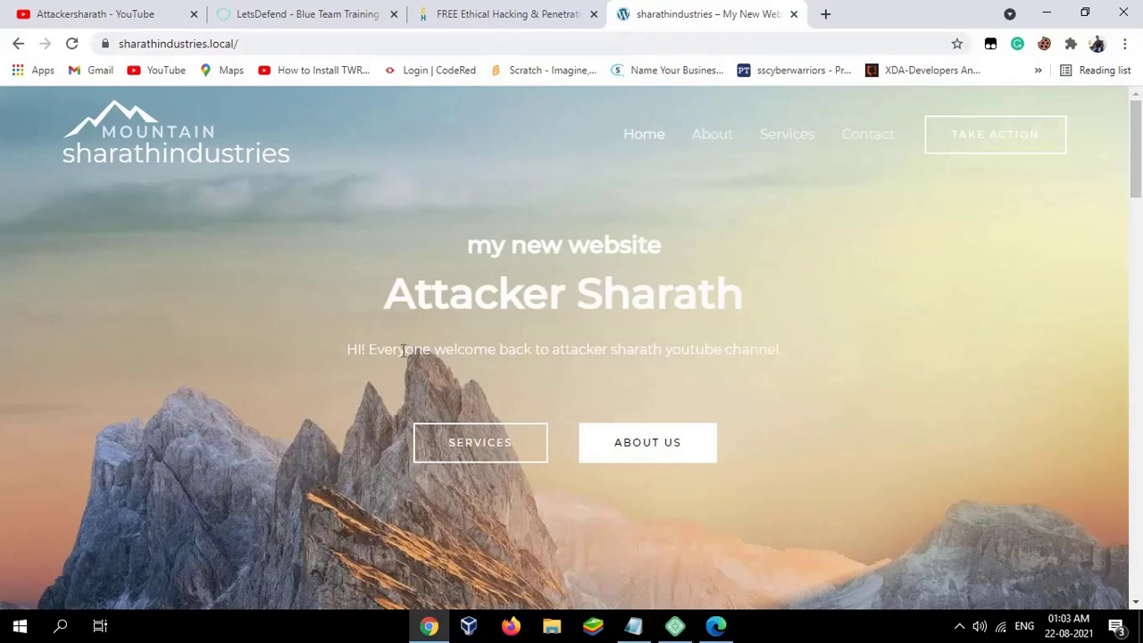
# Review the live home page's new intro line, then return to Local's sharathindustries Live Links.
pyautogui.scroll(-10, 761, 348)
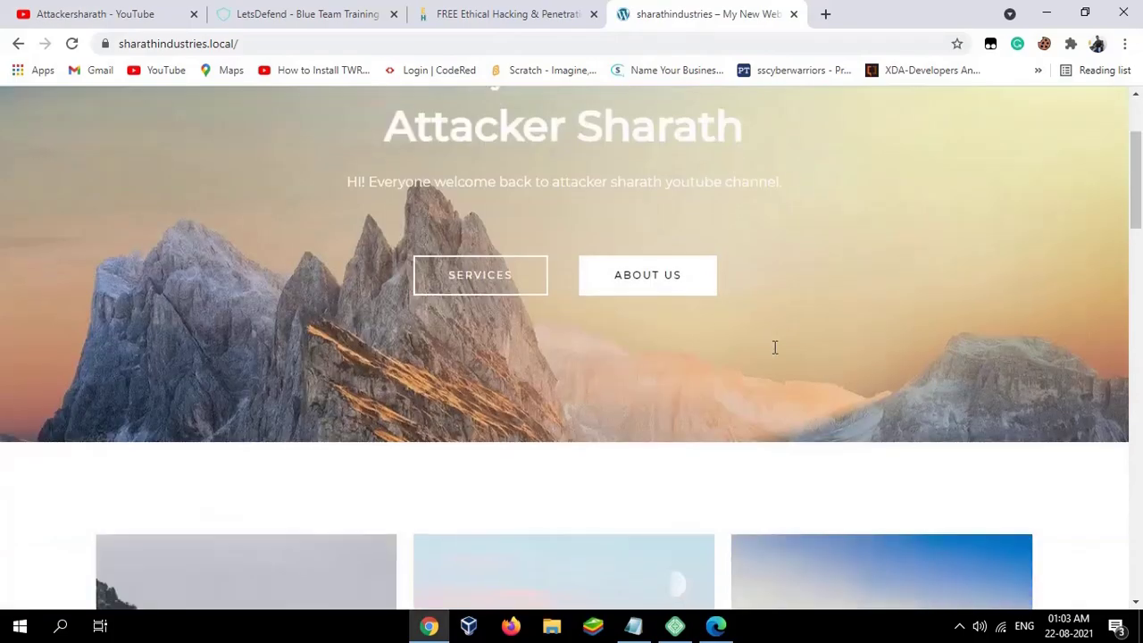
pyautogui.scroll(2, 773, 354)
pyautogui.scroll(8, 775, 354)
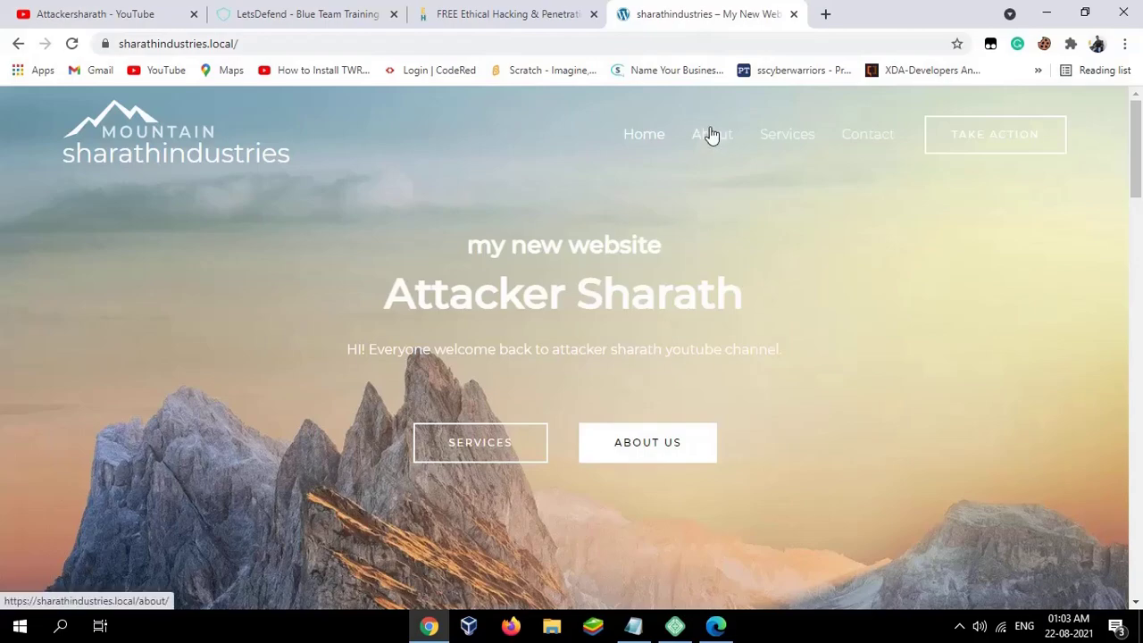
pyautogui.scroll(-4, 725, 249)
pyautogui.scroll(-6, 694, 327)
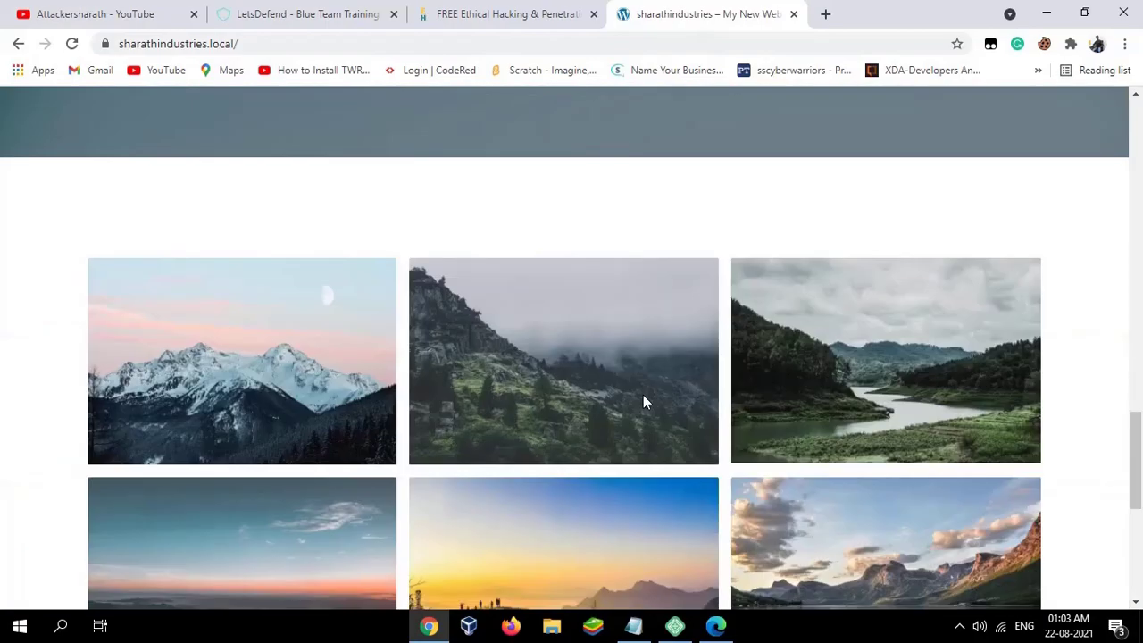
pyautogui.scroll(-3, 643, 400)
pyautogui.scroll(9, 643, 401)
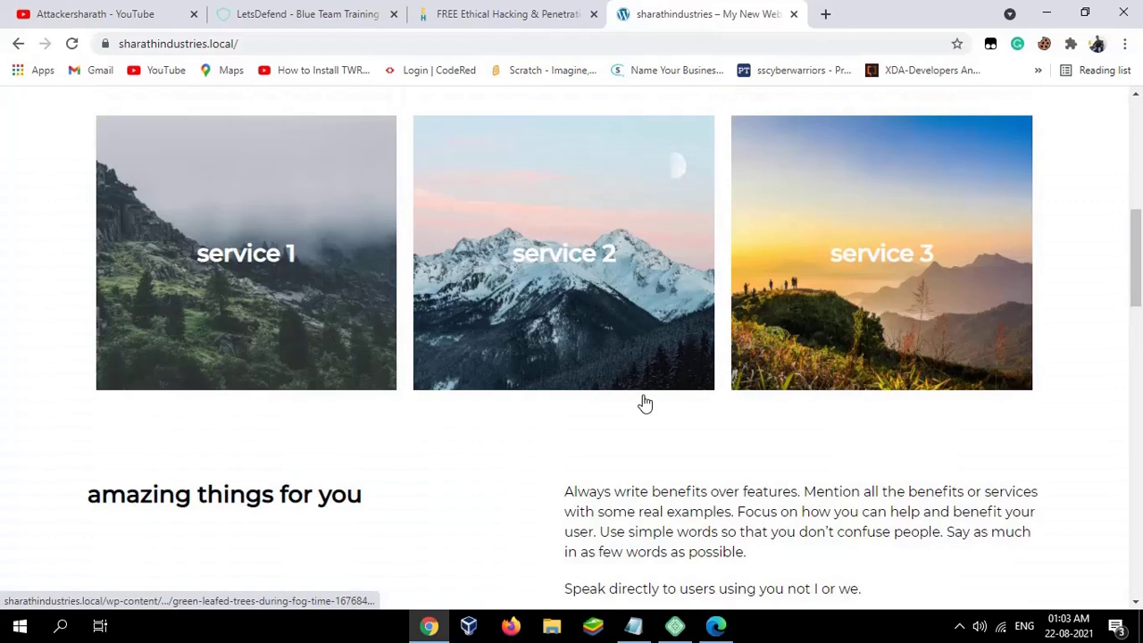
pyautogui.click(675, 625)
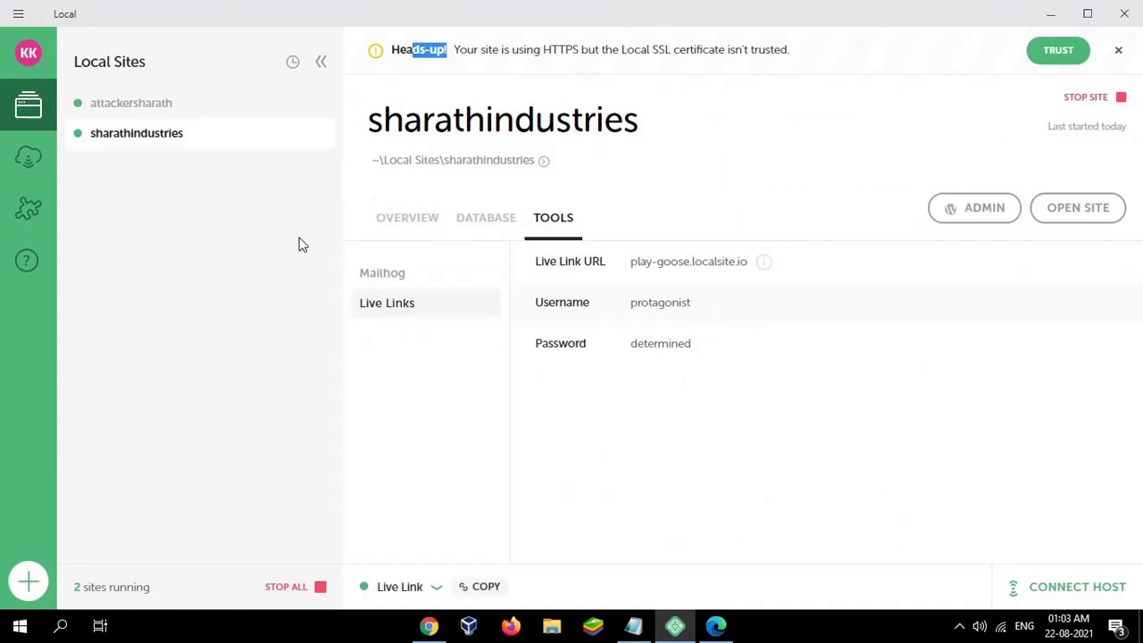
# Minimize Local and return to Edge's Starter Templates page showing the Mountain template.
pyautogui.click(1050, 14)
pyautogui.moveTo(675, 625)
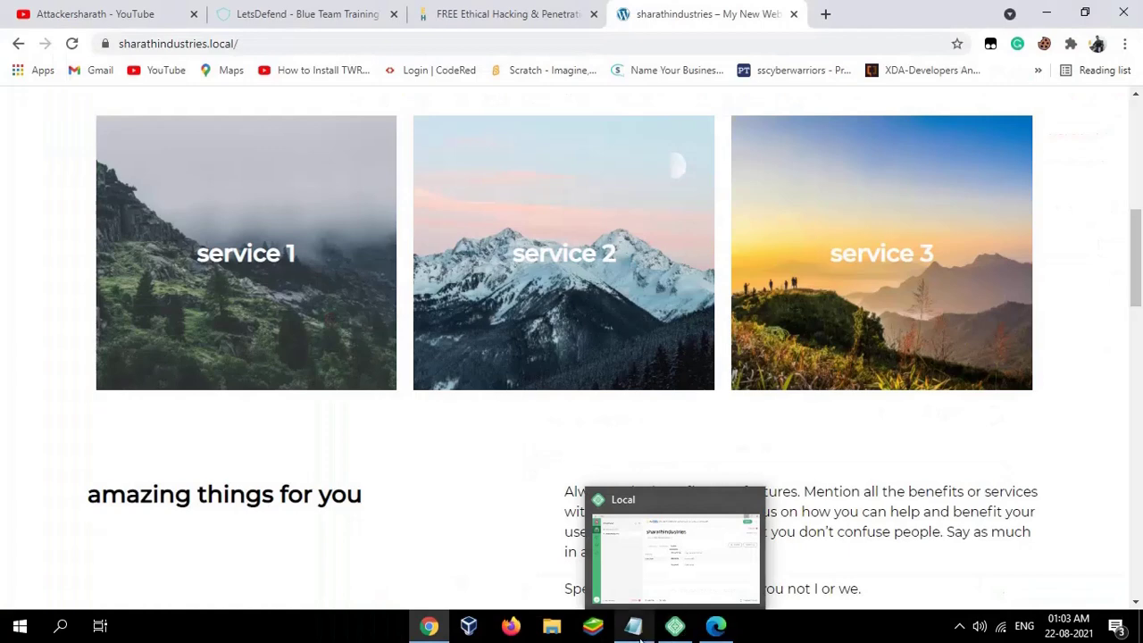
pyautogui.moveTo(429, 636)
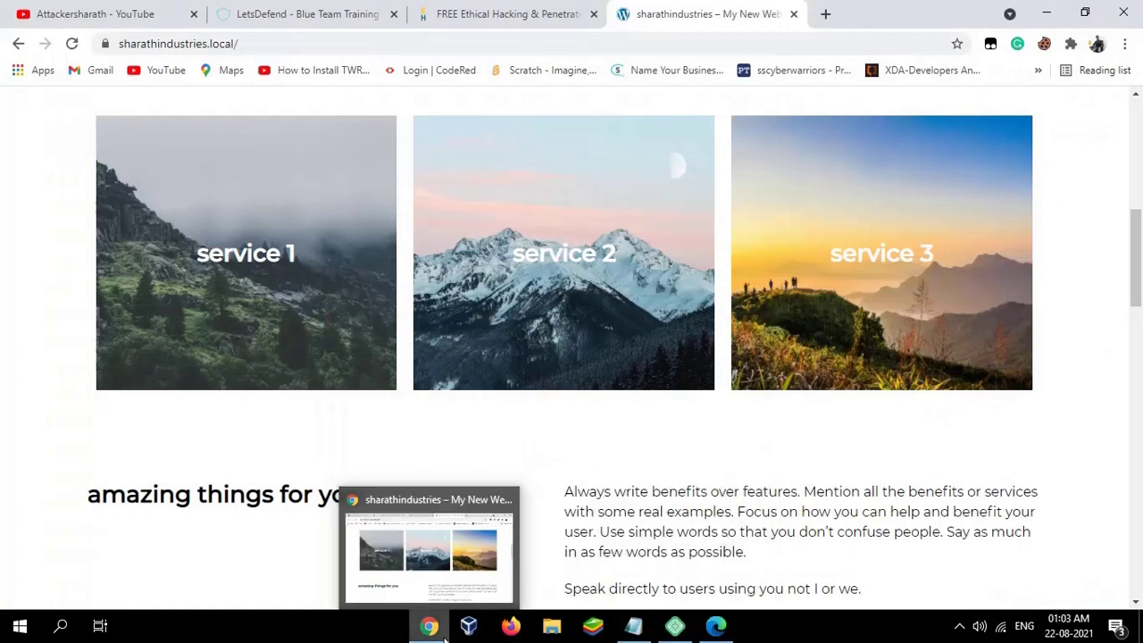
pyautogui.click(716, 625)
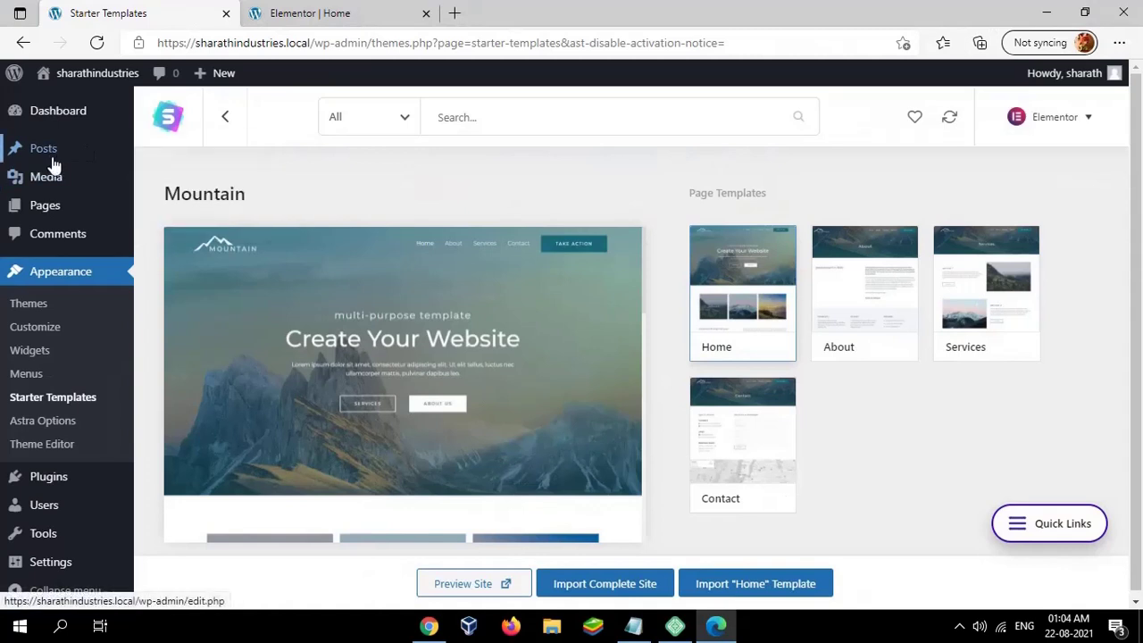
# Open Appearance › Themes, dismiss the rating notice, and review the four themes with Astra active.
pyautogui.scroll(-1, 56, 435)
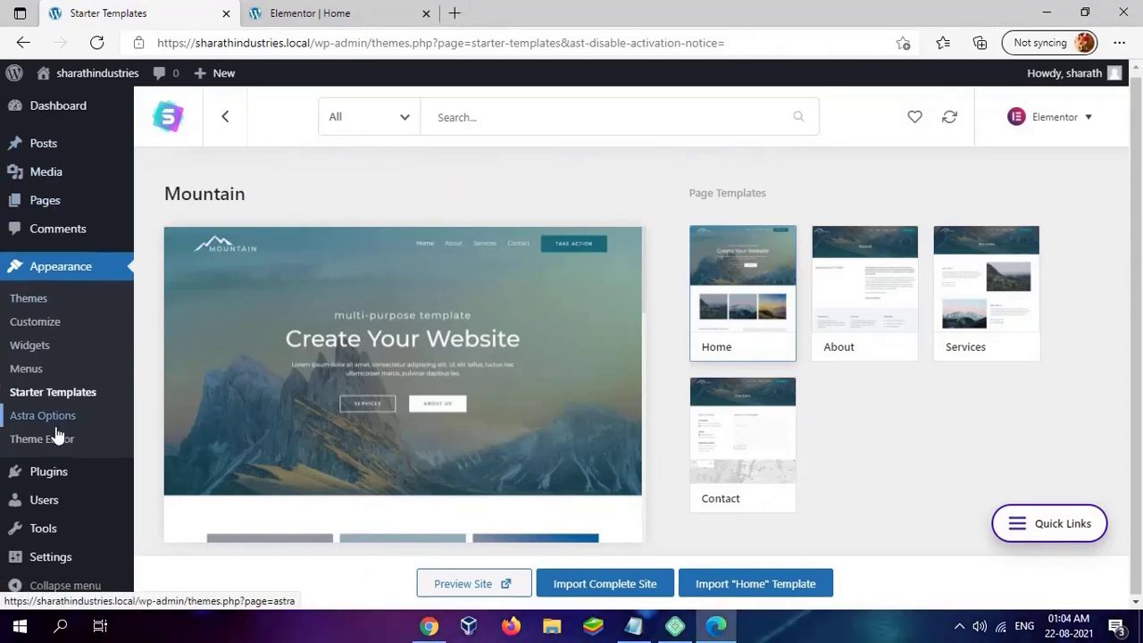
pyautogui.click(29, 300)
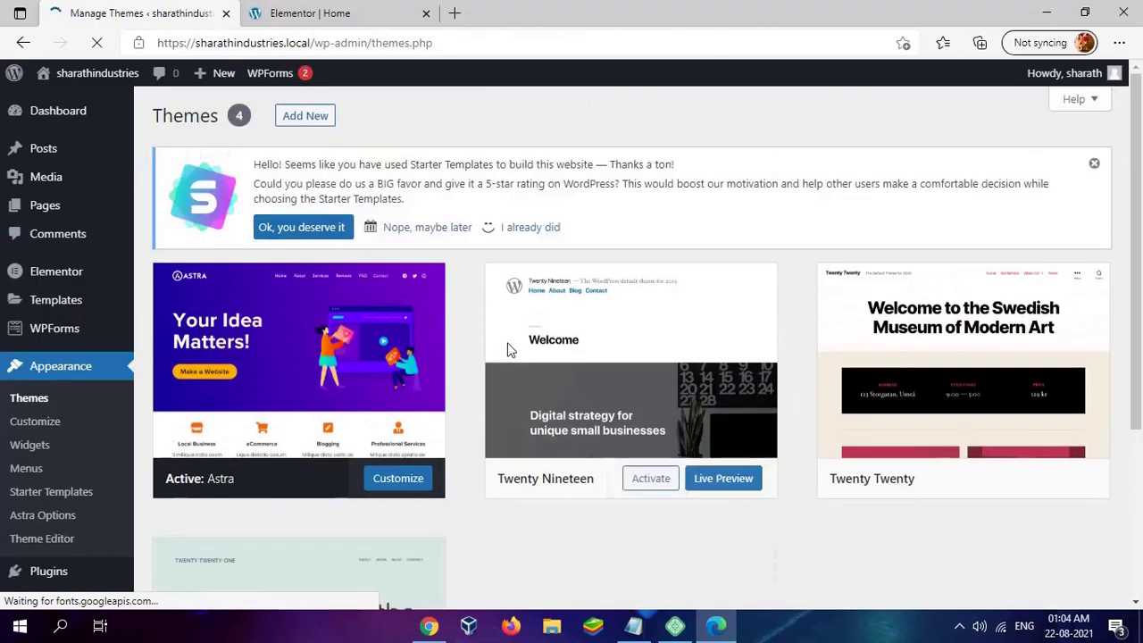
pyautogui.click(1093, 165)
pyautogui.scroll(-2, 766, 366)
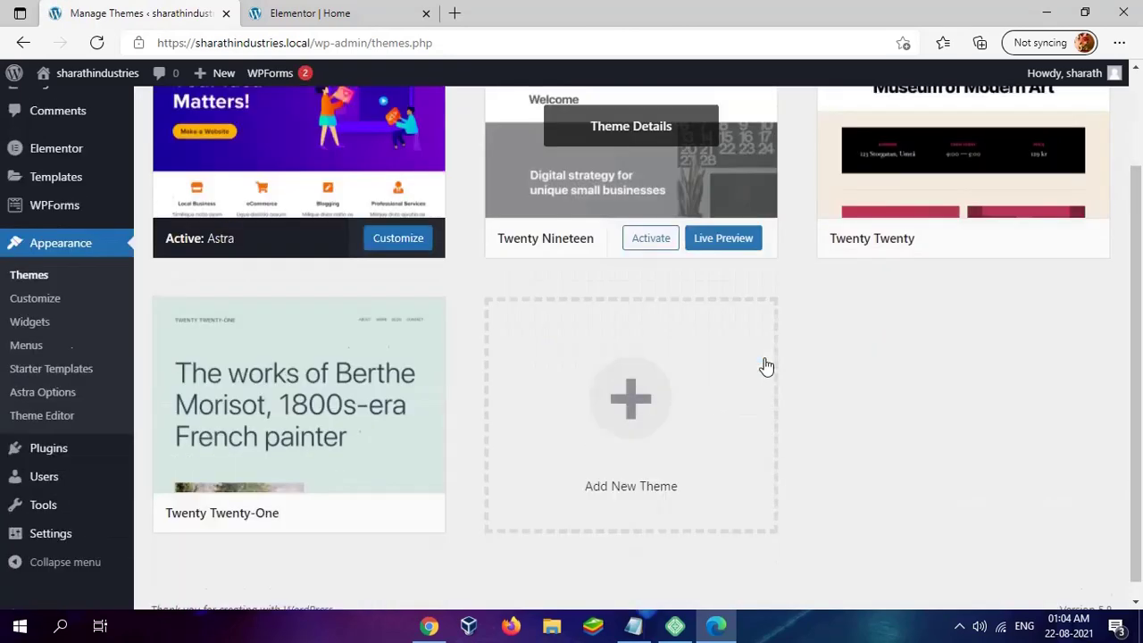
pyautogui.scroll(-1, 766, 366)
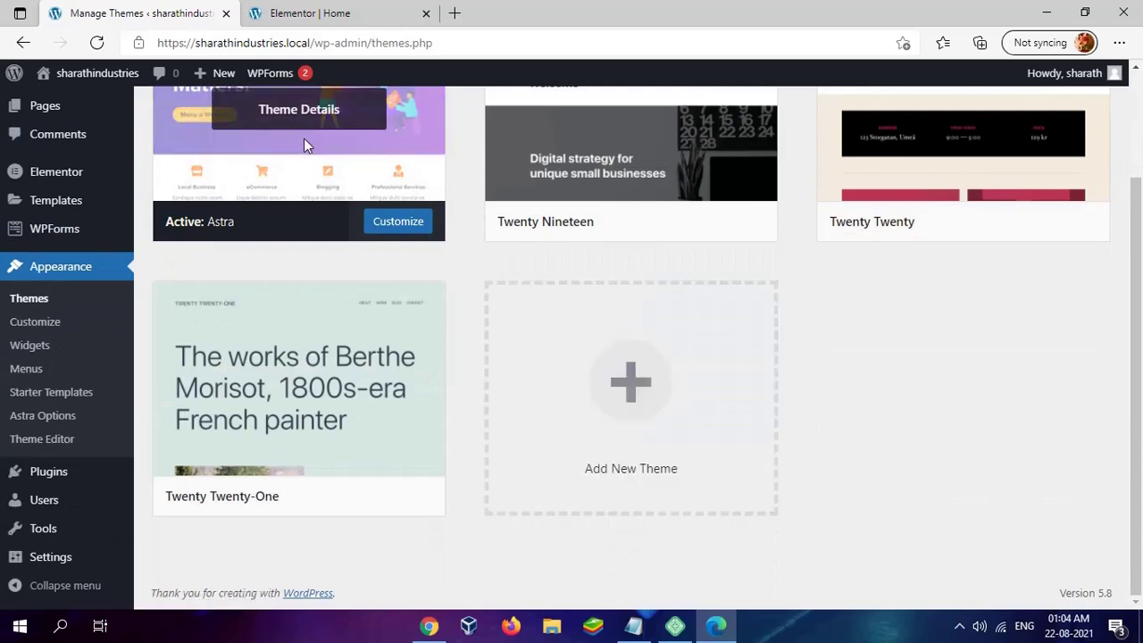
pyautogui.scroll(1, 304, 145)
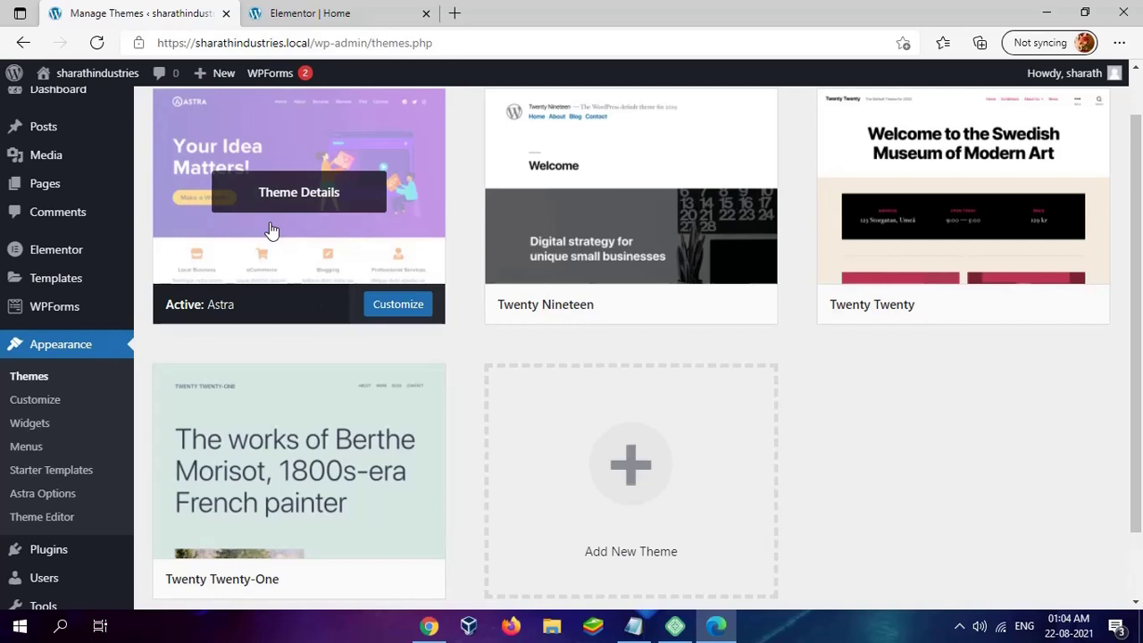
pyautogui.scroll(-1, 272, 231)
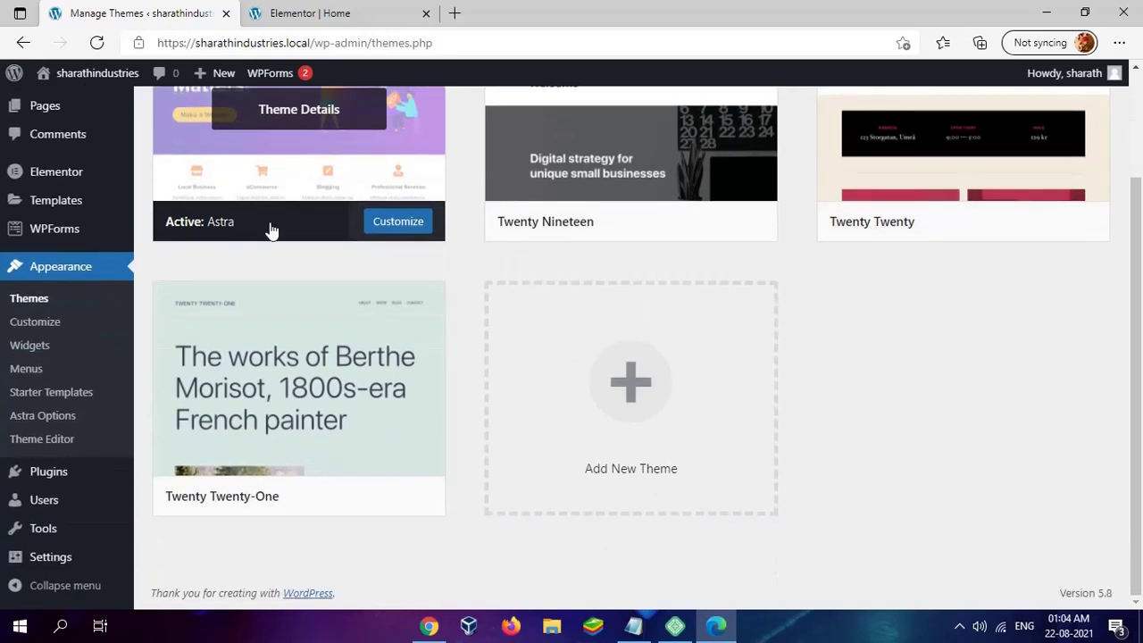